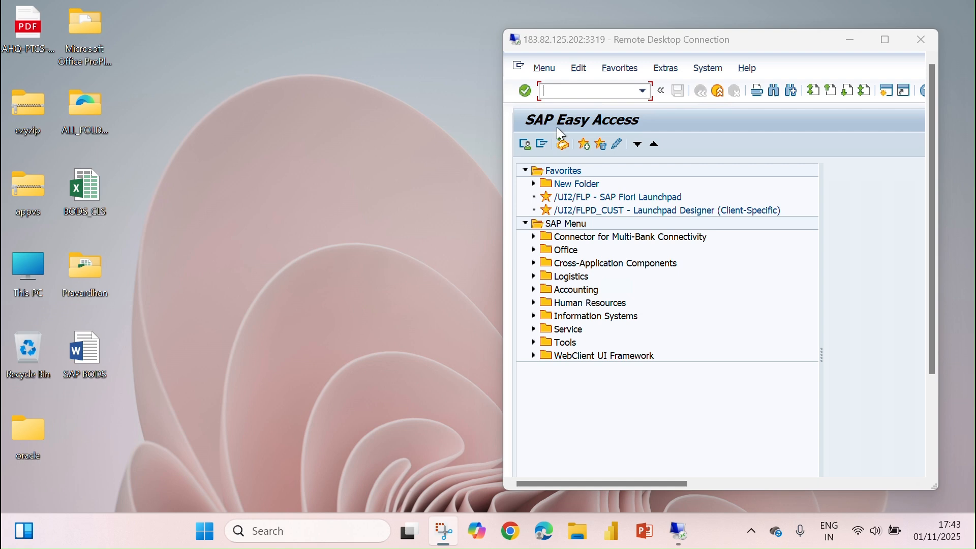
Maximize the remote desktop session and start the LSMW transaction in SAP.
click(883, 41)
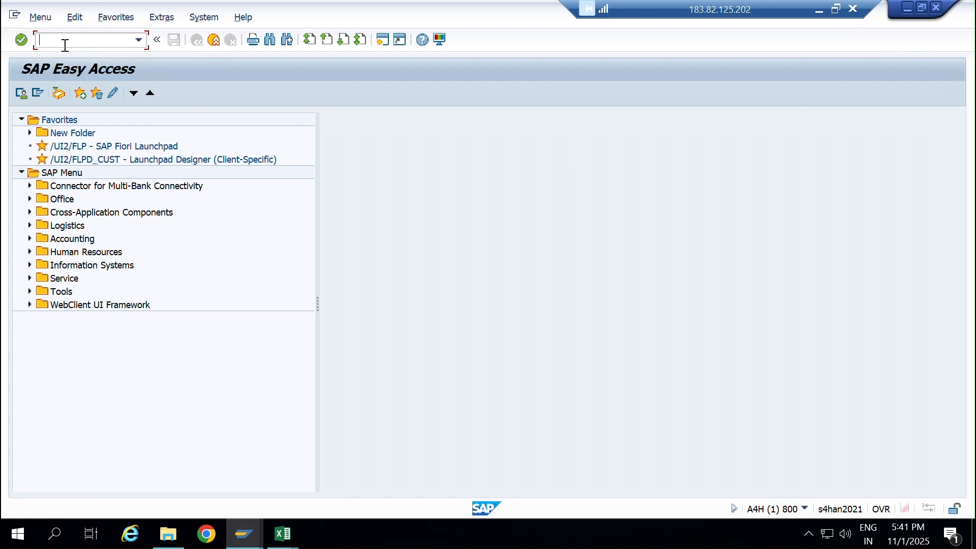
text(lsmw)
key(Return)
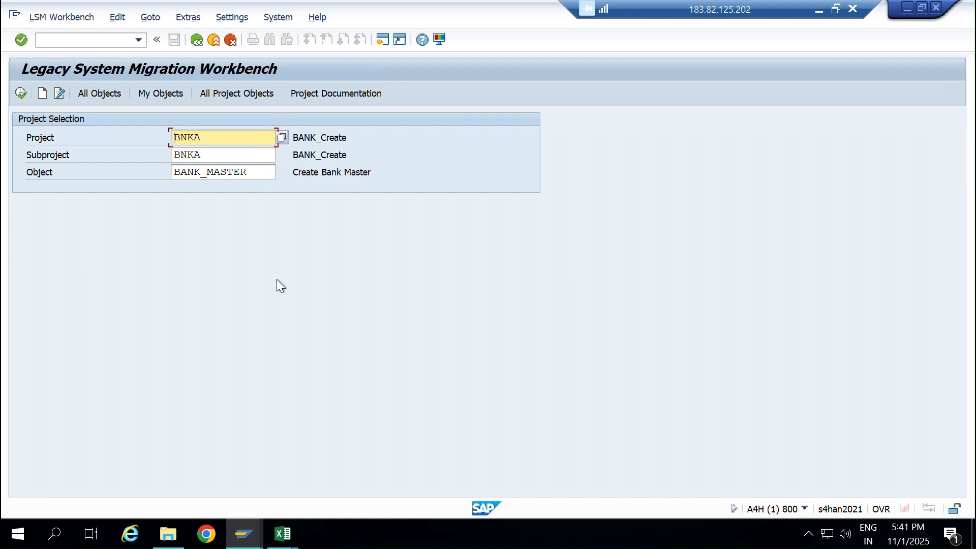
Read the project, subproject and object names in the desktop note file and return to the project selection in SAP's migration workbench.
key(super+d)
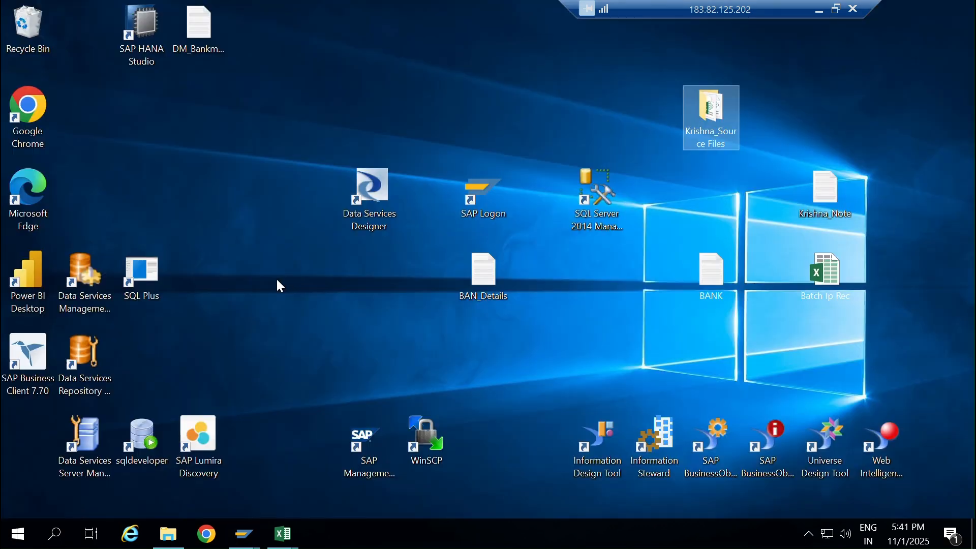
double_click(823, 201)
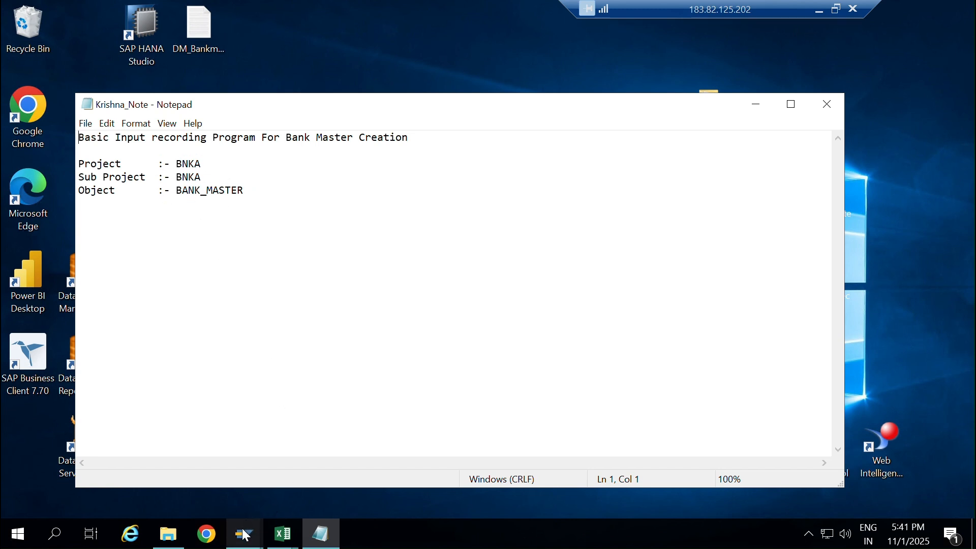
mouse_move(245, 530)
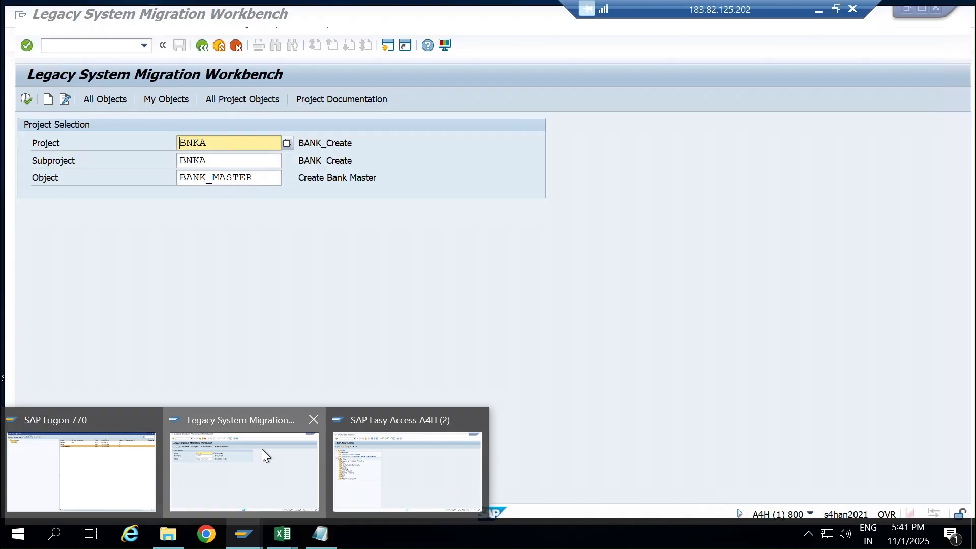
click(262, 449)
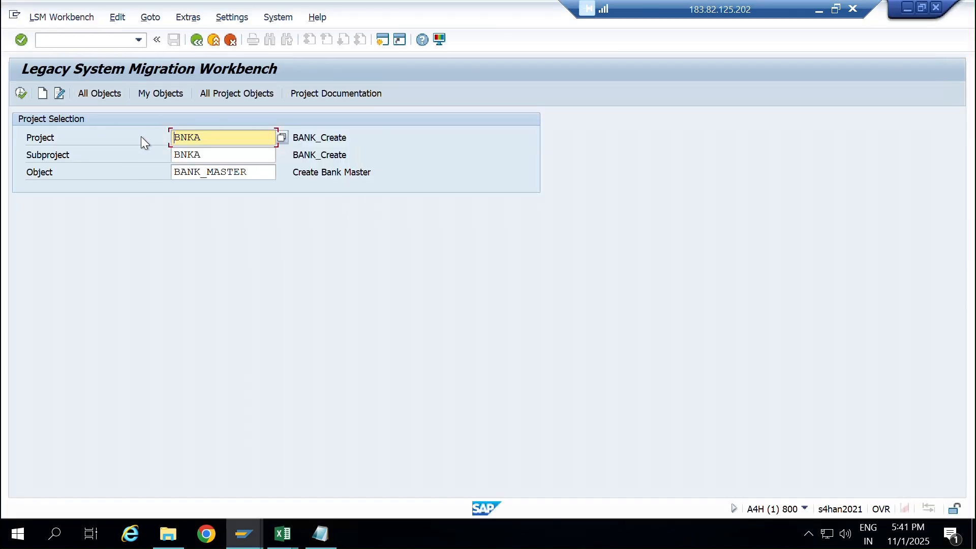
click(15, 97)
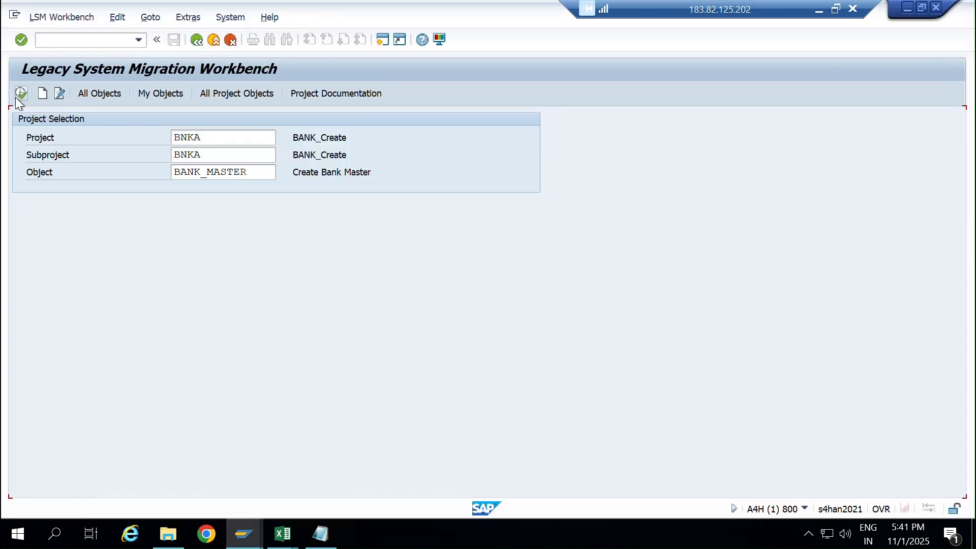
click(197, 41)
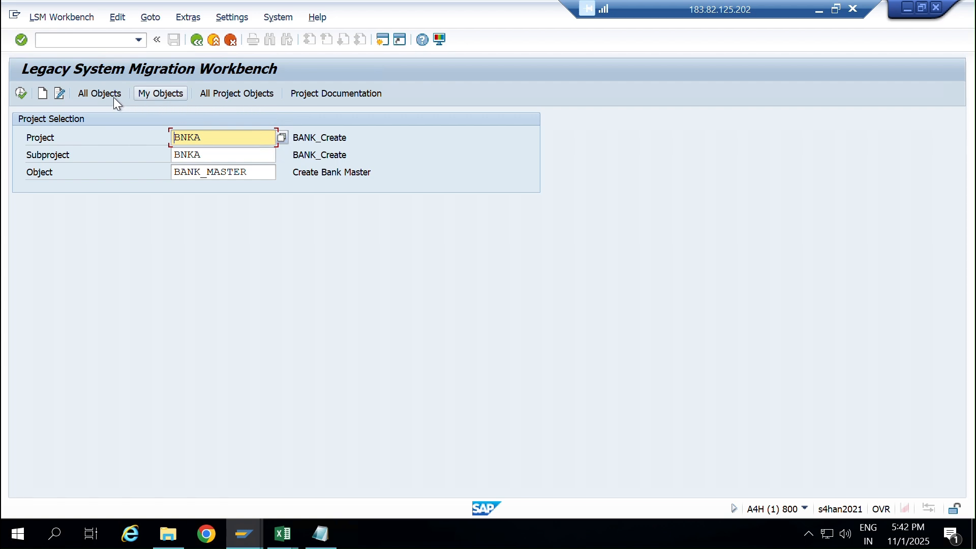
List my own LSMW objects, review the columns and select BANK_MASTER in project BNKA, subproject BNKA.
click(163, 90)
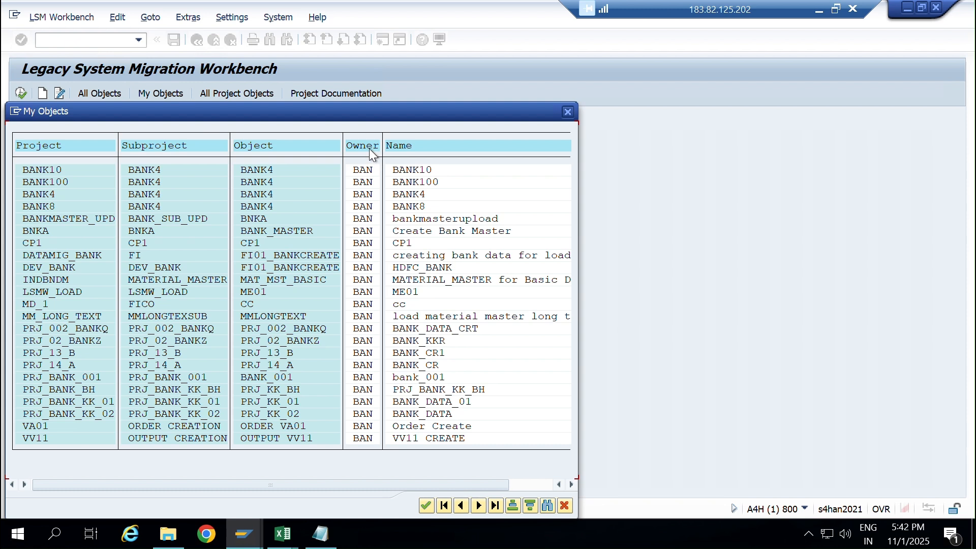
click(368, 147)
scroll(480, 275, right, 2)
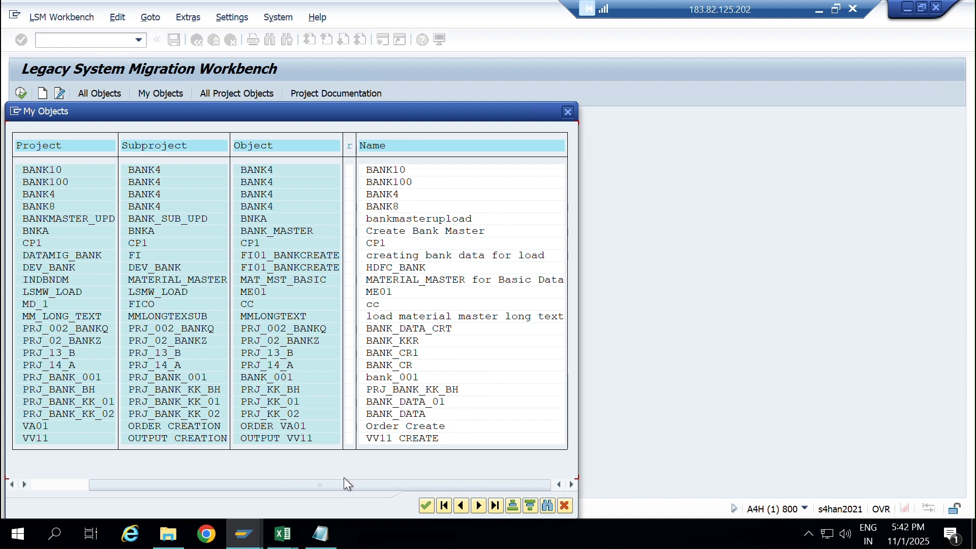
drag(343, 487, 227, 483)
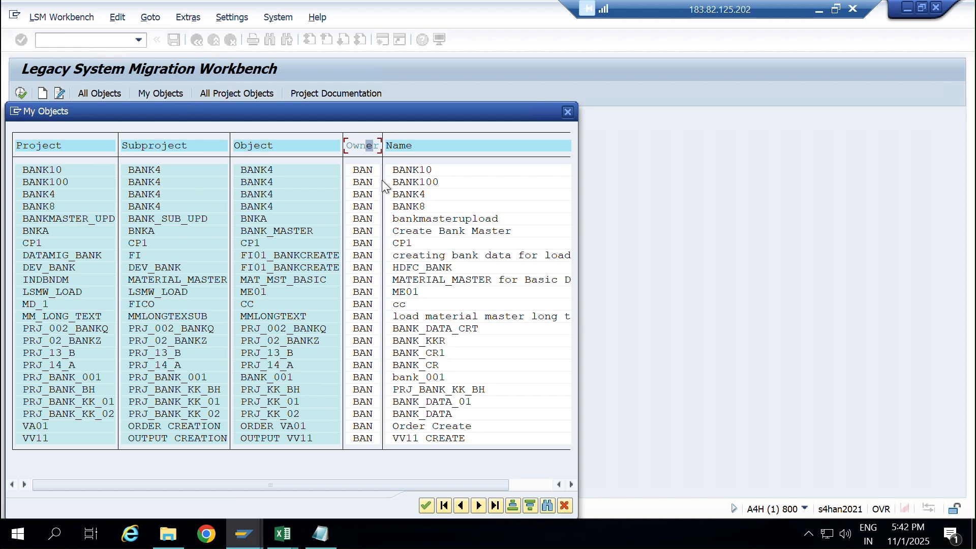
scroll(385, 316, down, 3)
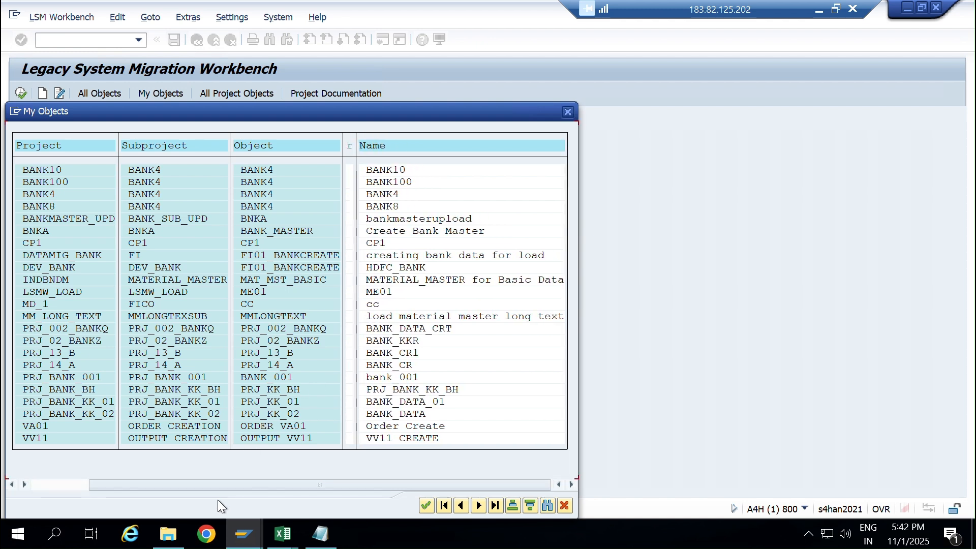
drag(226, 490, 79, 474)
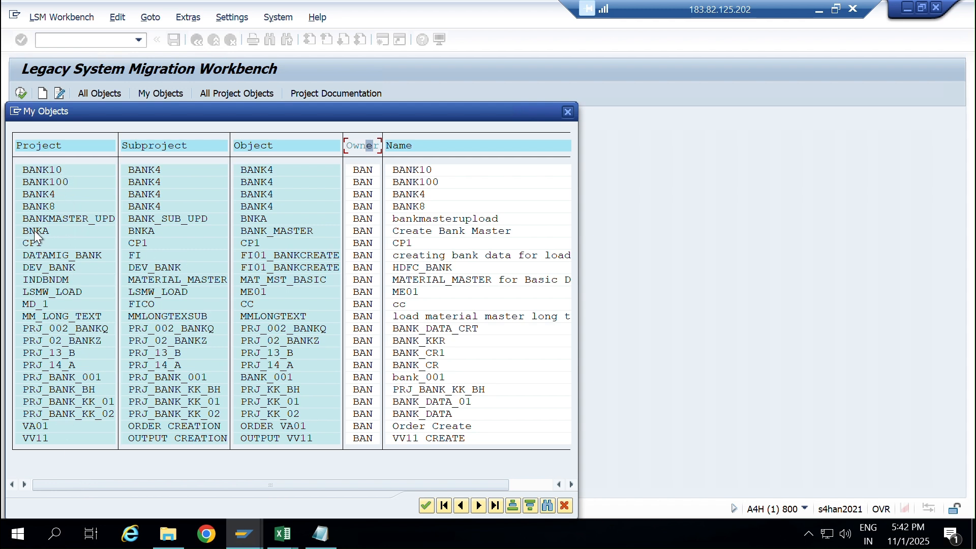
double_click(282, 230)
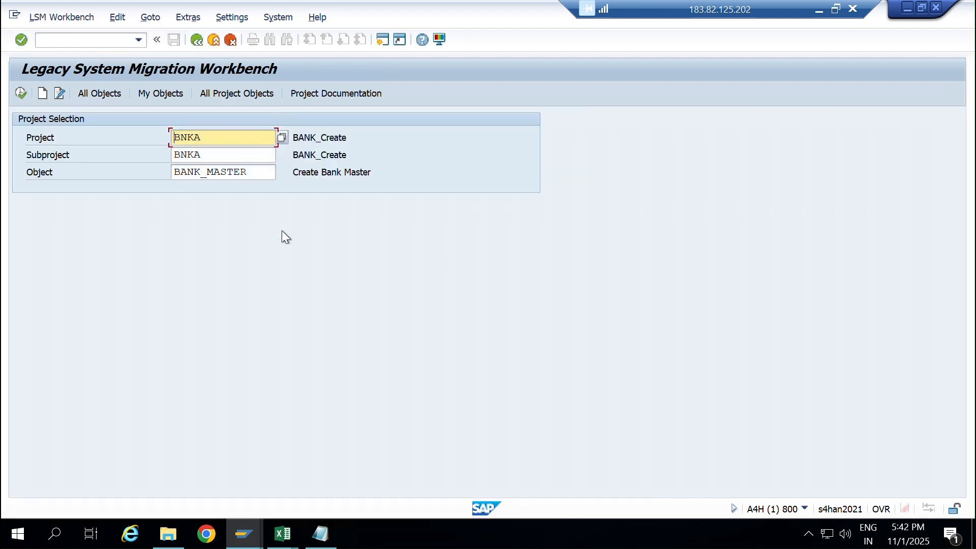
Display the list of all LSMW objects, search it for BAN, review the hits and return to the project selection.
click(171, 97)
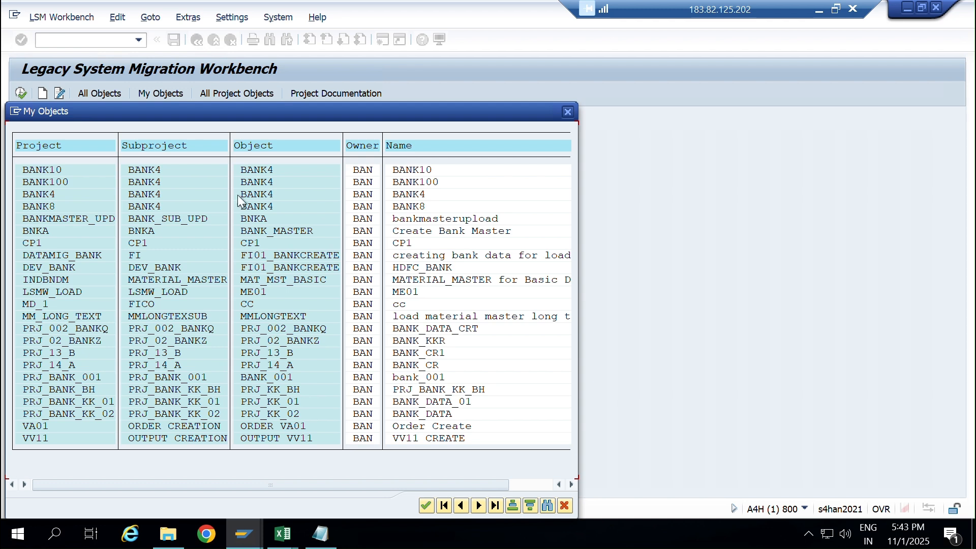
click(568, 110)
click(95, 94)
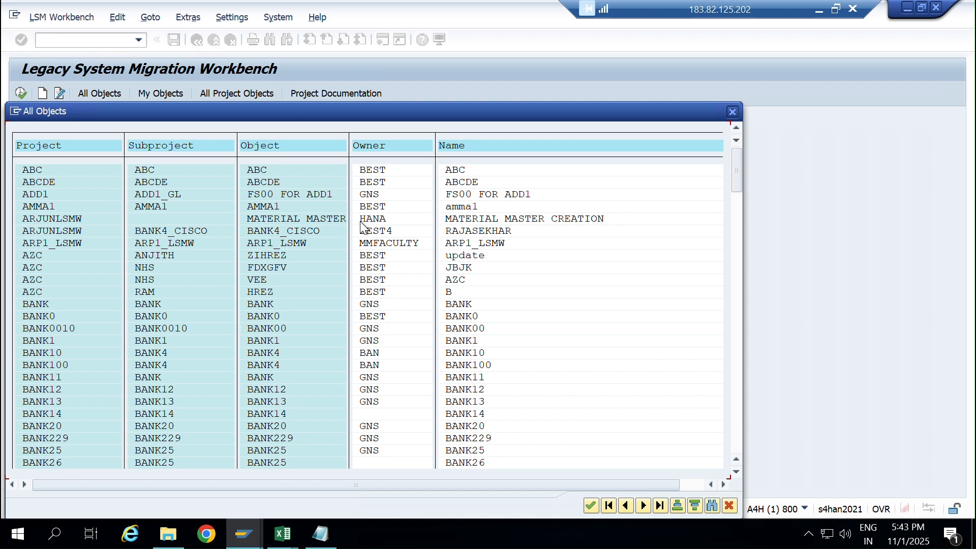
key(ctrl+f)
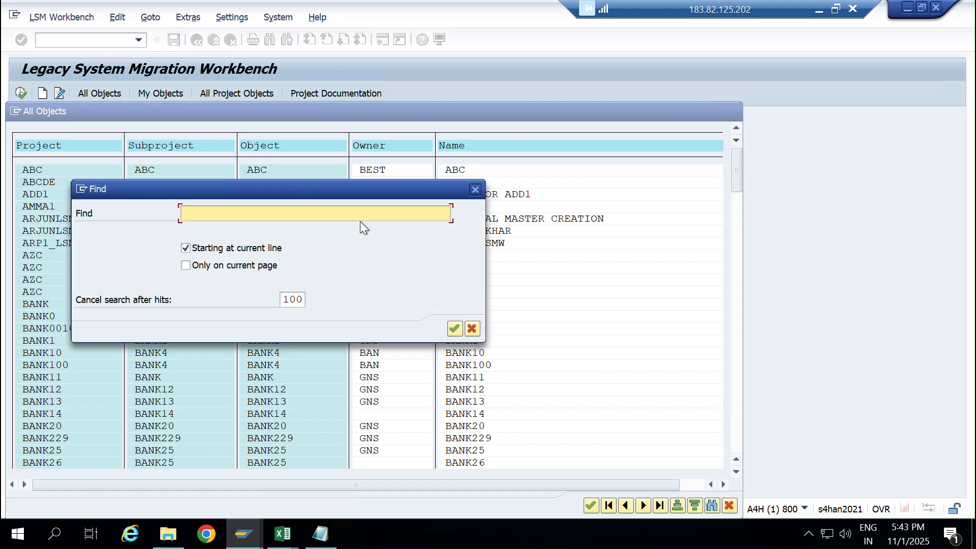
text(BAN)
key(Return)
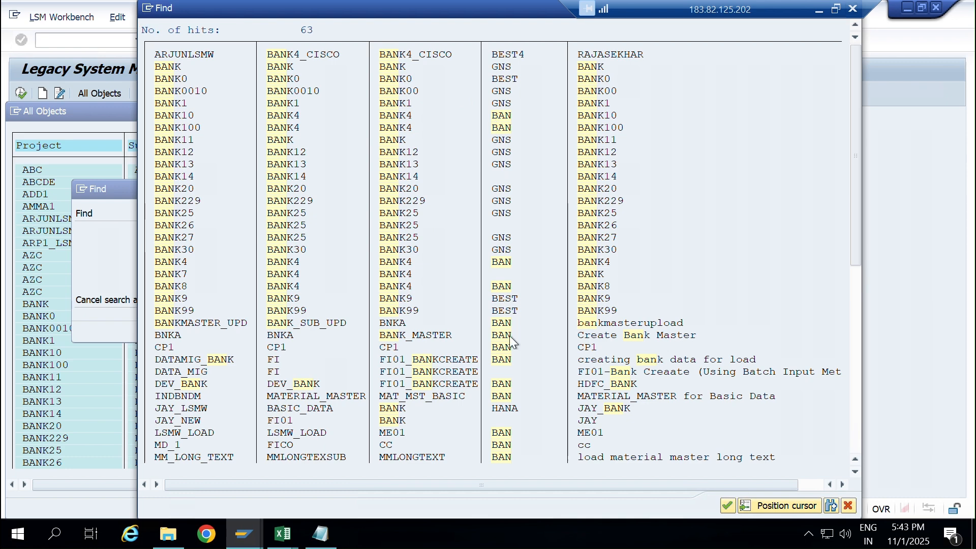
scroll(509, 335, down, 2)
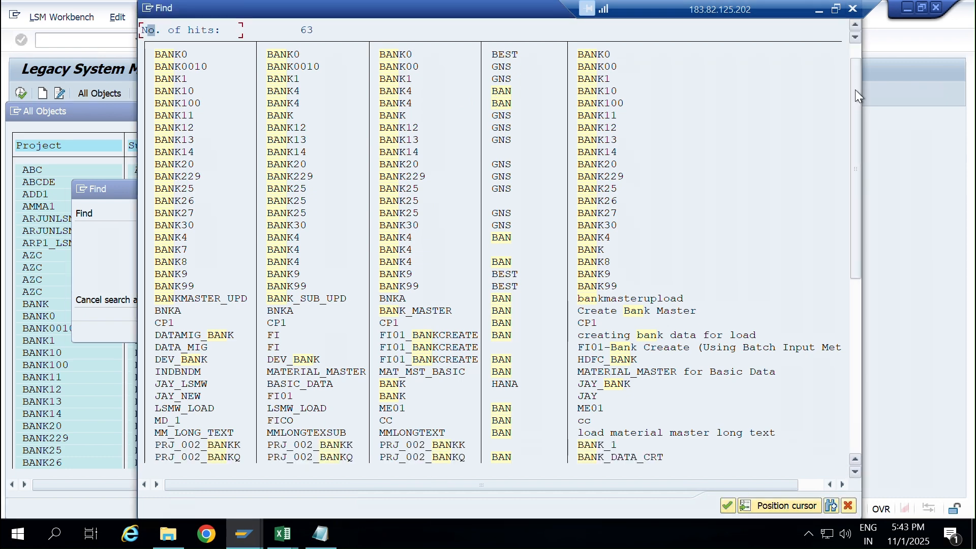
click(852, 9)
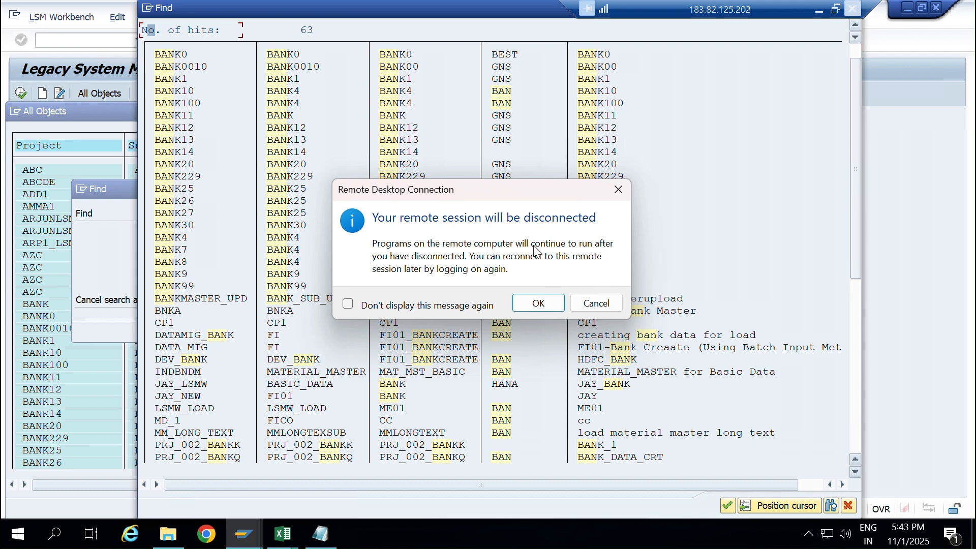
click(619, 189)
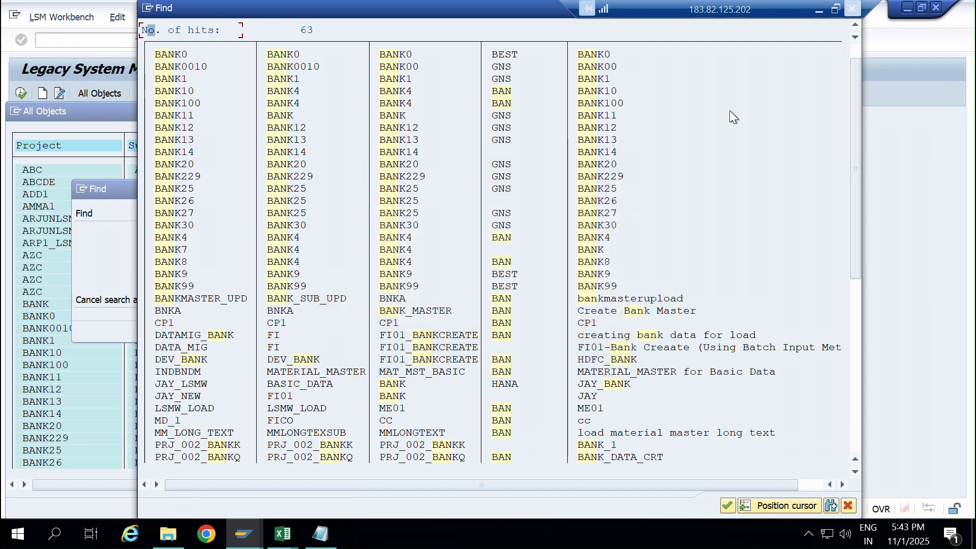
click(848, 505)
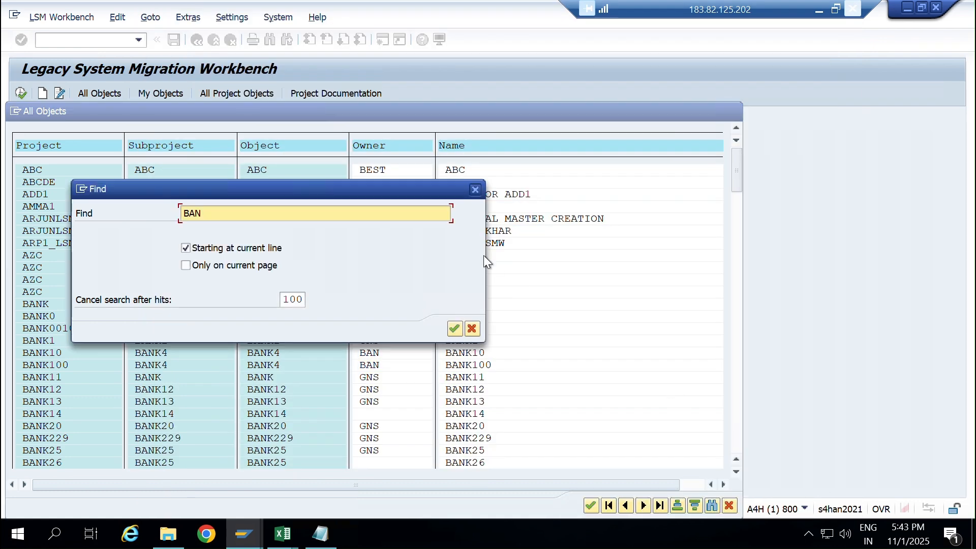
click(475, 190)
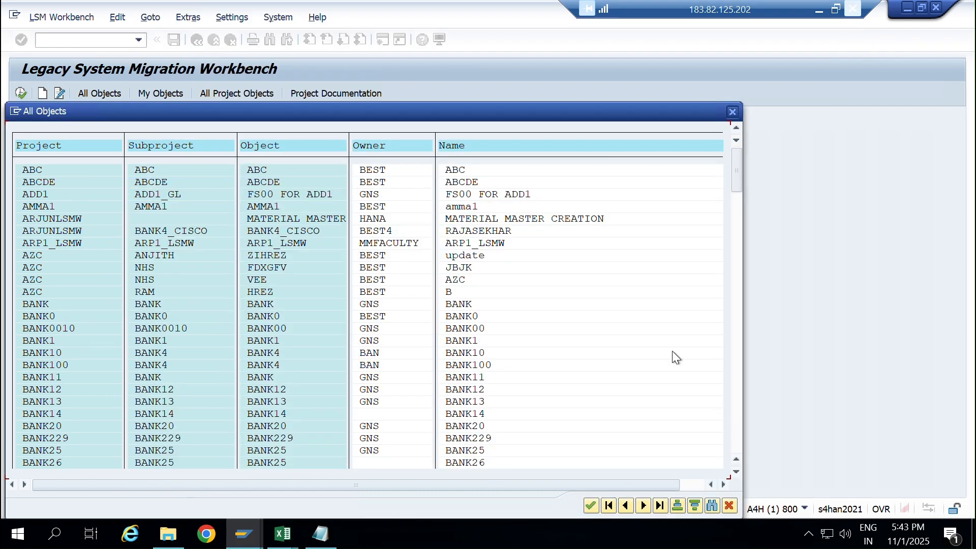
click(729, 506)
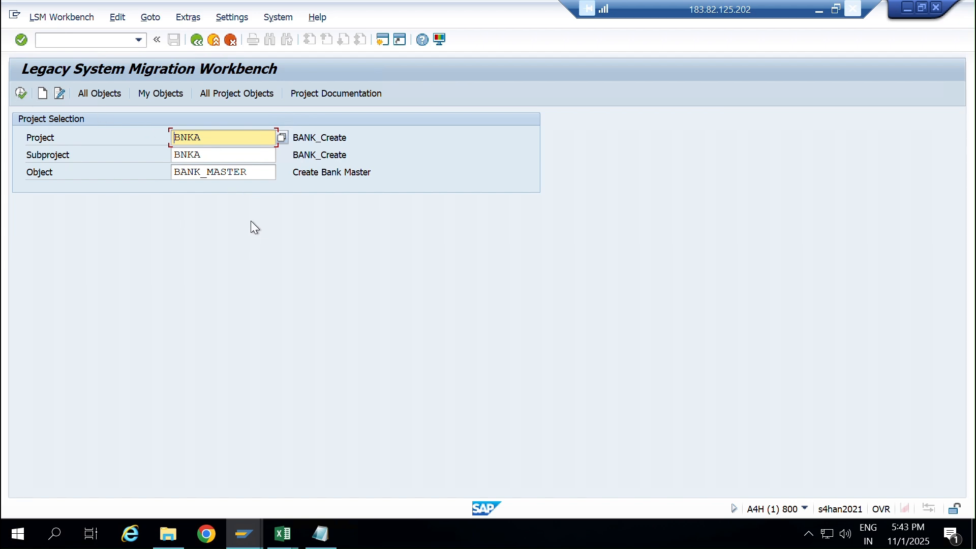
Open the Run Batch Input Session step of BANK_MASTER, examine the session's creation date, authorization and transaction counts, and return to the process steps.
click(20, 93)
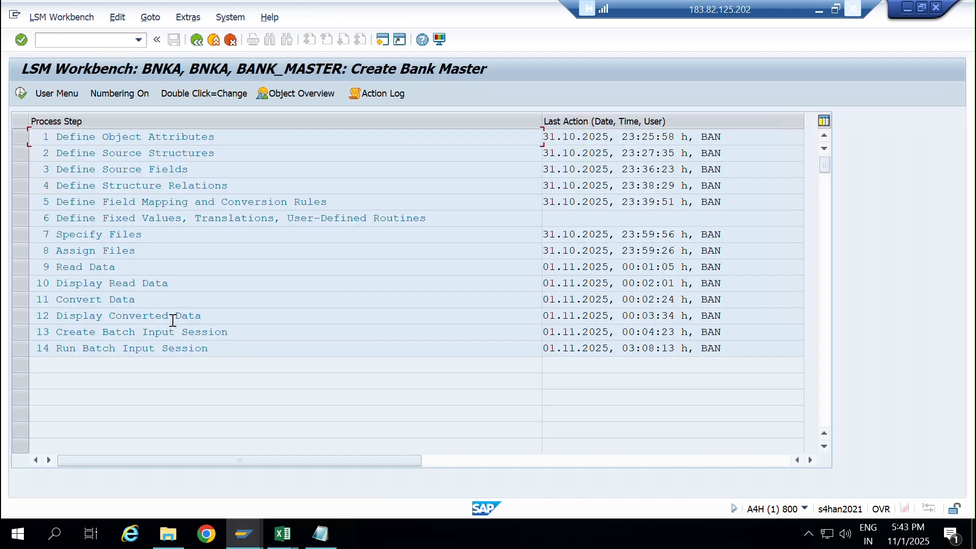
double_click(148, 348)
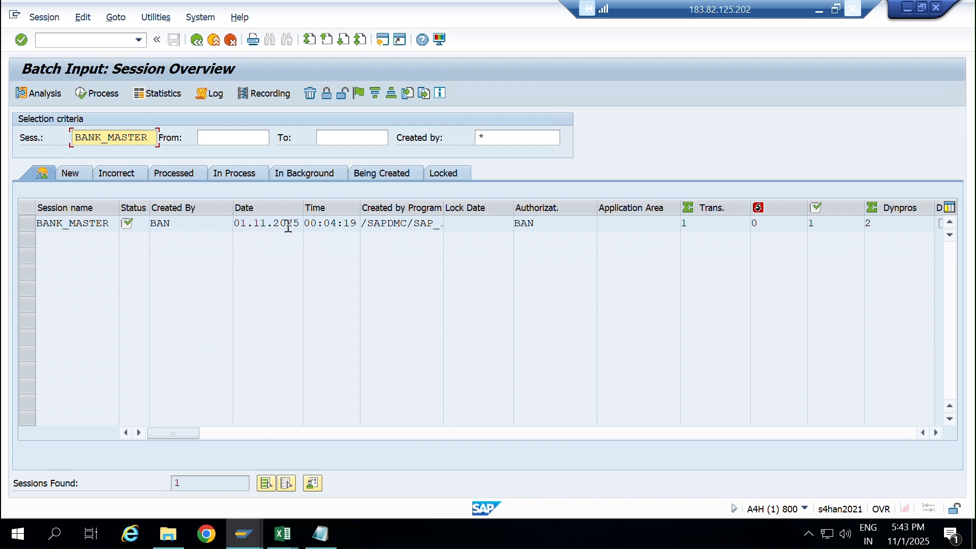
drag(300, 224, 167, 223)
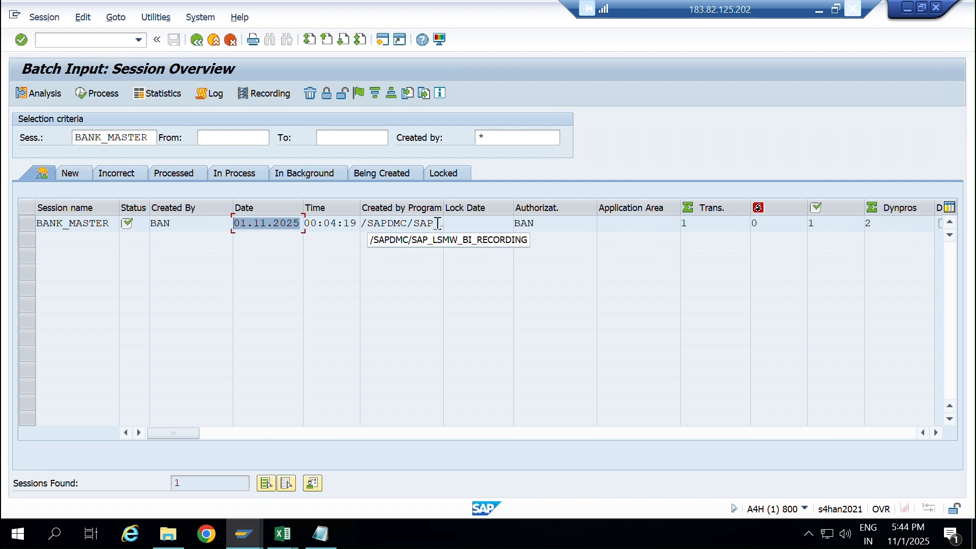
click(547, 222)
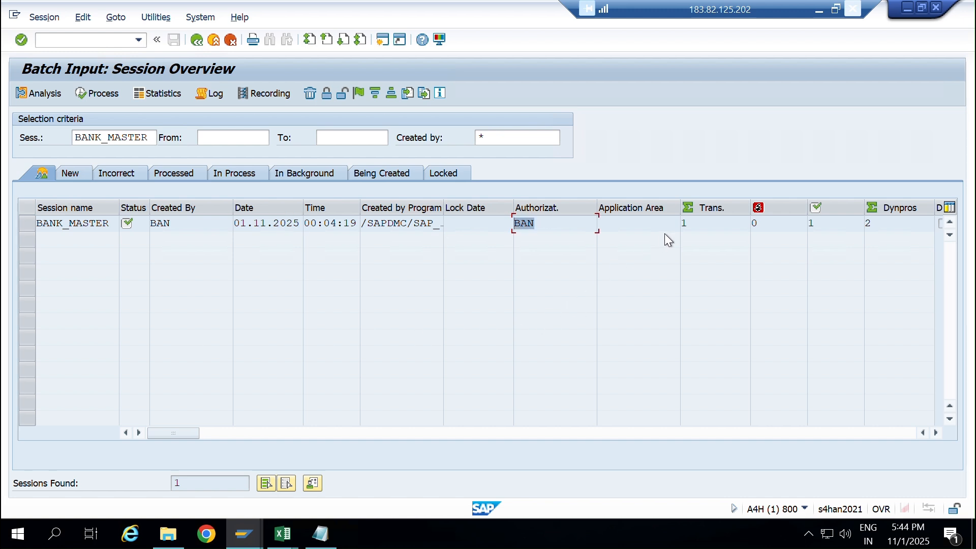
click(719, 223)
double_click(716, 224)
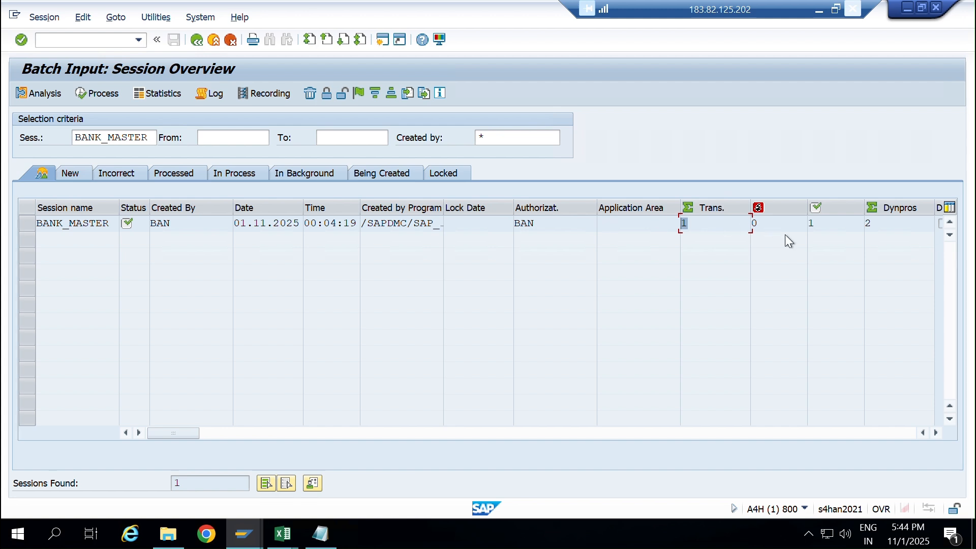
double_click(759, 223)
double_click(683, 224)
double_click(778, 225)
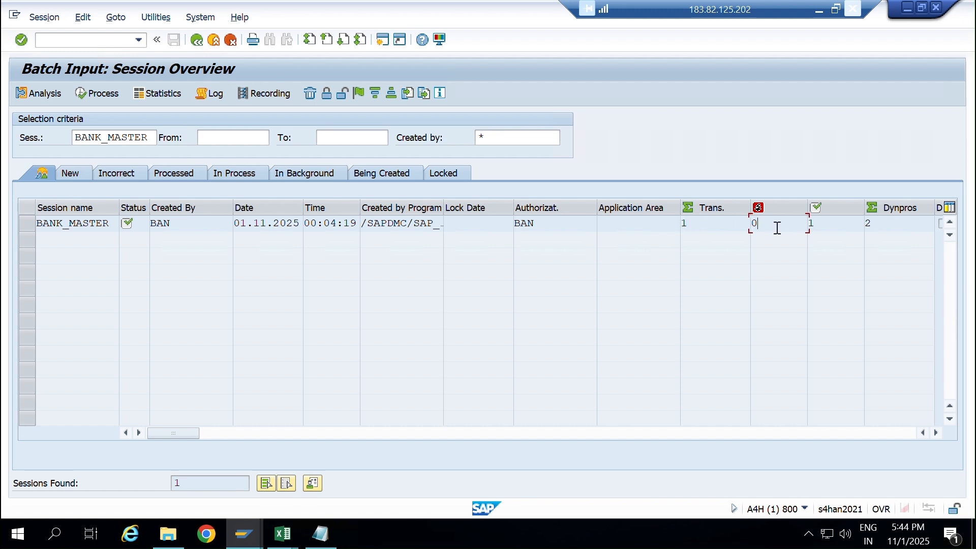
double_click(824, 223)
click(196, 40)
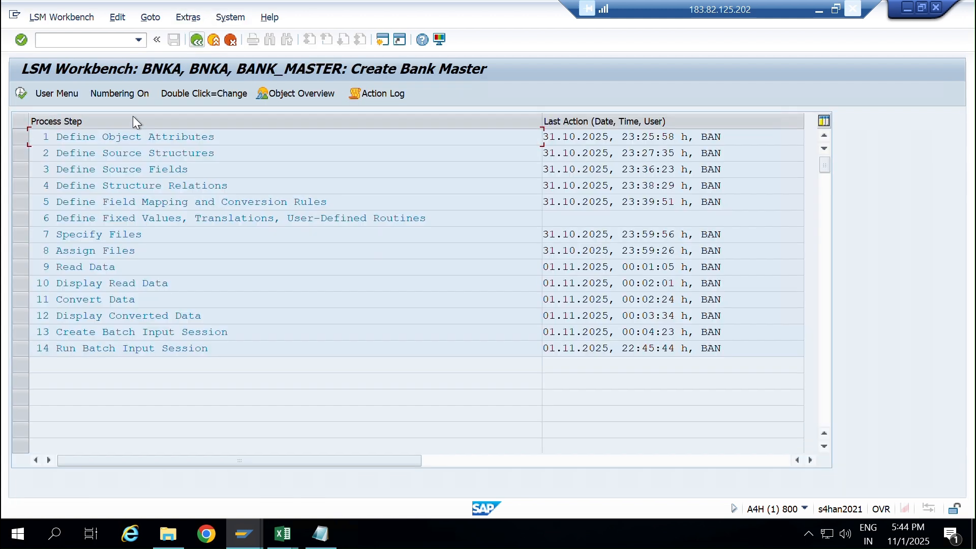
View the settings of the Create Batch Input Session step and recheck the BANK_MASTER session overview.
double_click(92, 331)
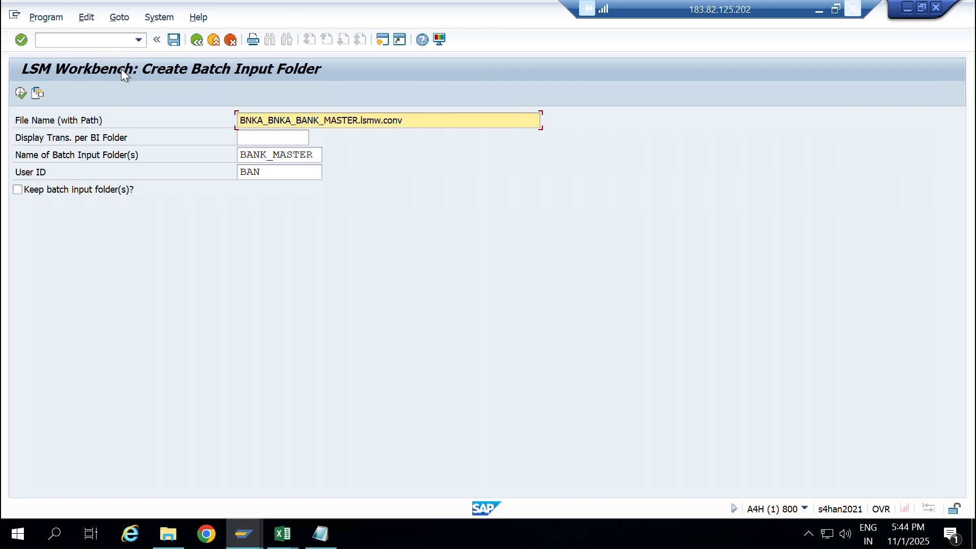
click(198, 44)
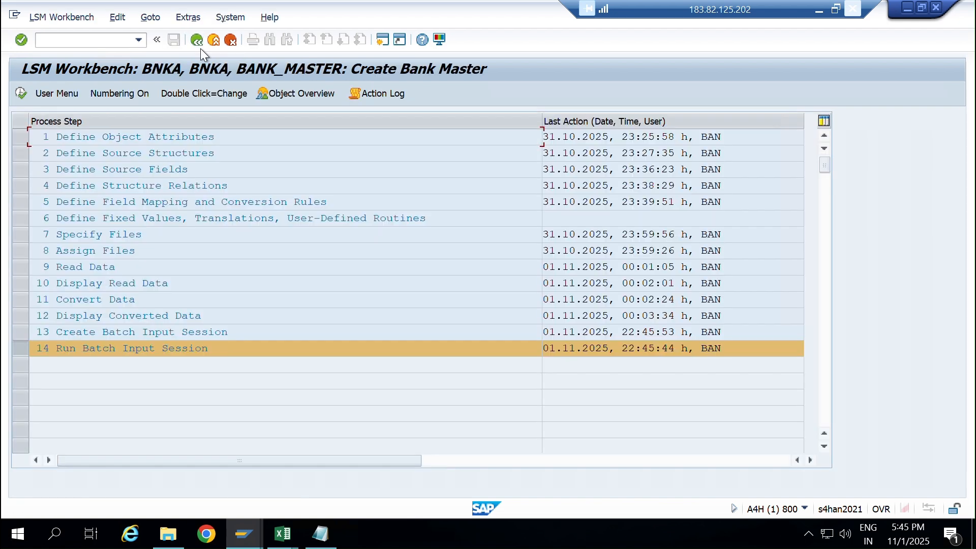
double_click(144, 347)
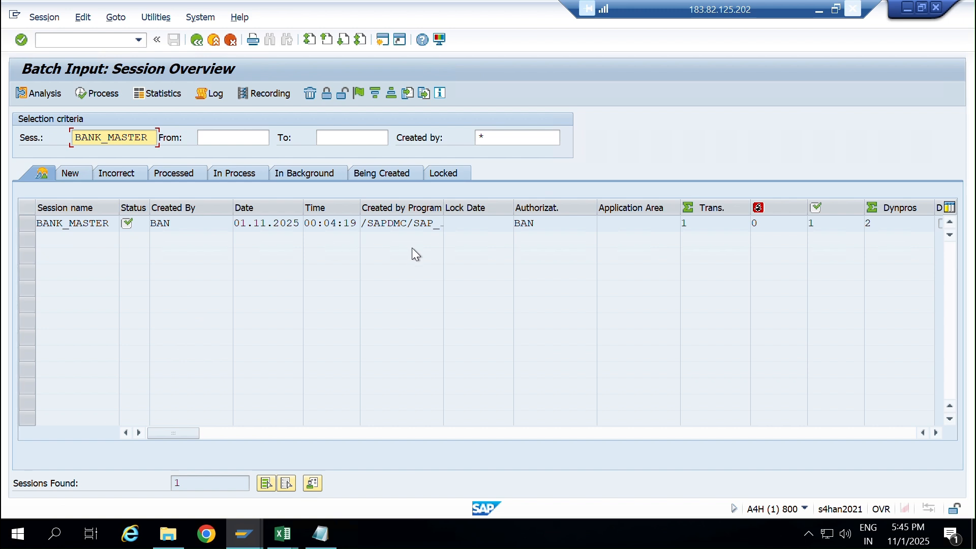
click(196, 40)
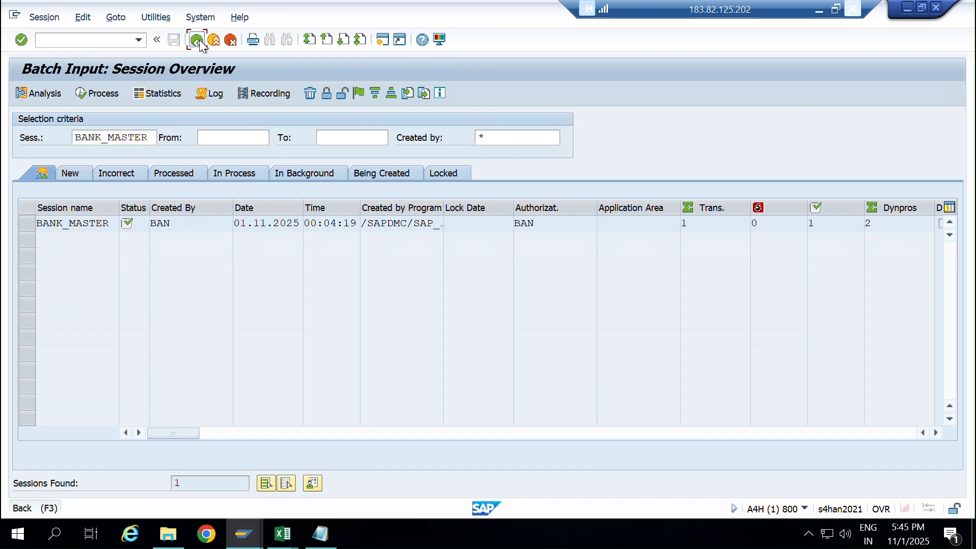
Check the Create Batch Input Session settings once more, reopen Run Batch Input Session for BANK_MASTER and return to the process steps.
double_click(101, 327)
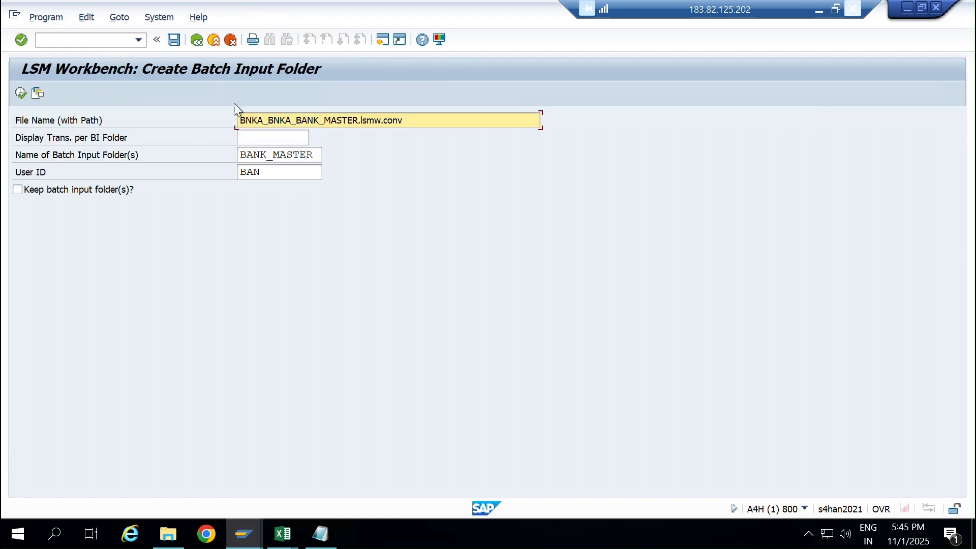
click(198, 42)
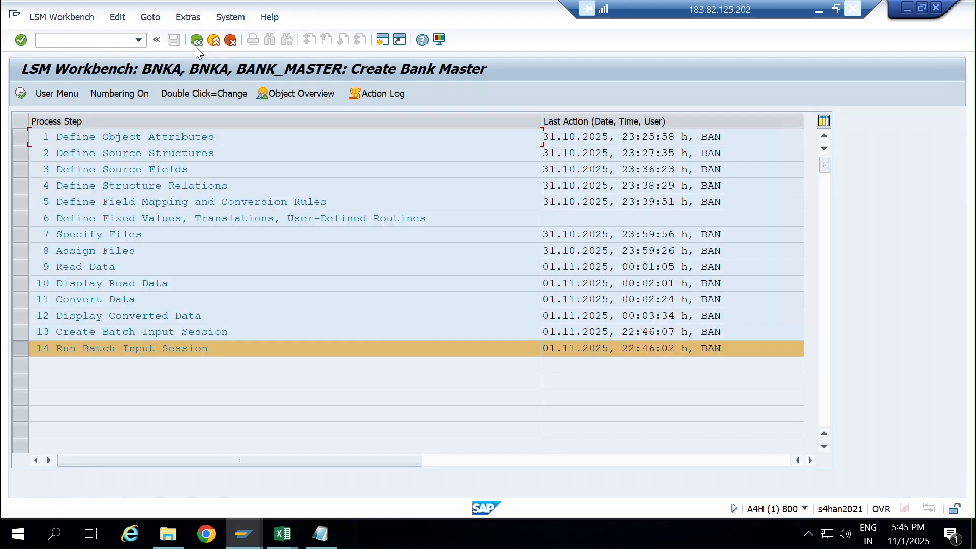
double_click(161, 354)
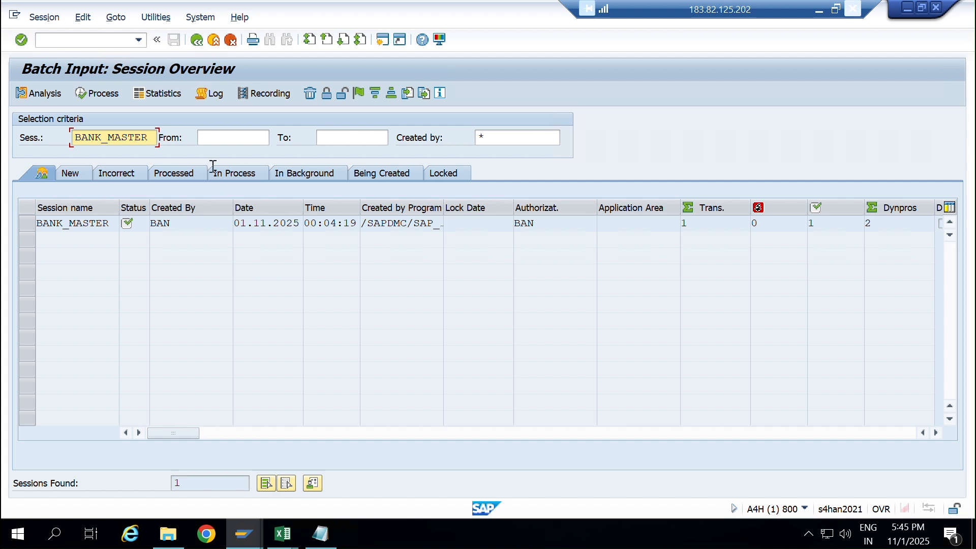
click(197, 40)
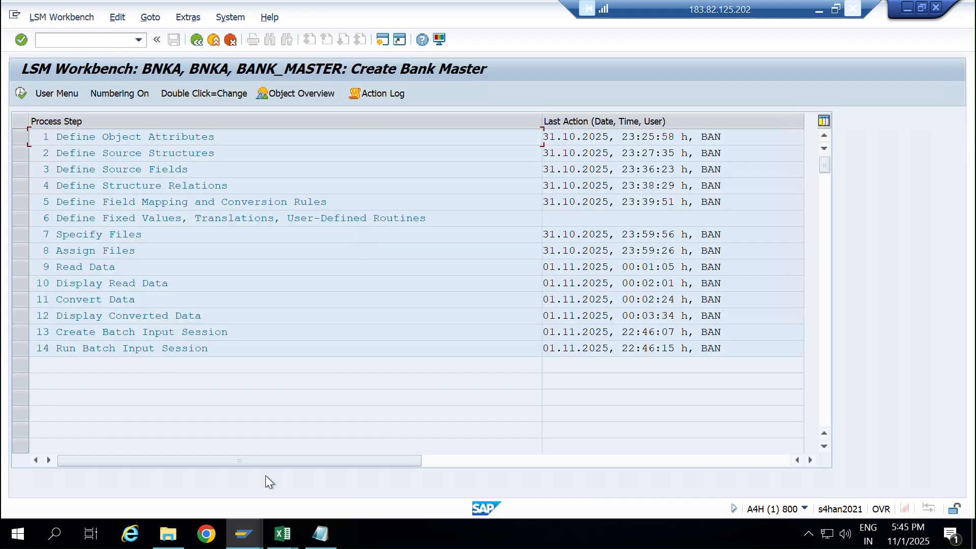
Switch to the second SAP session and start transaction SE16N for table BNKA.
mouse_move(244, 535)
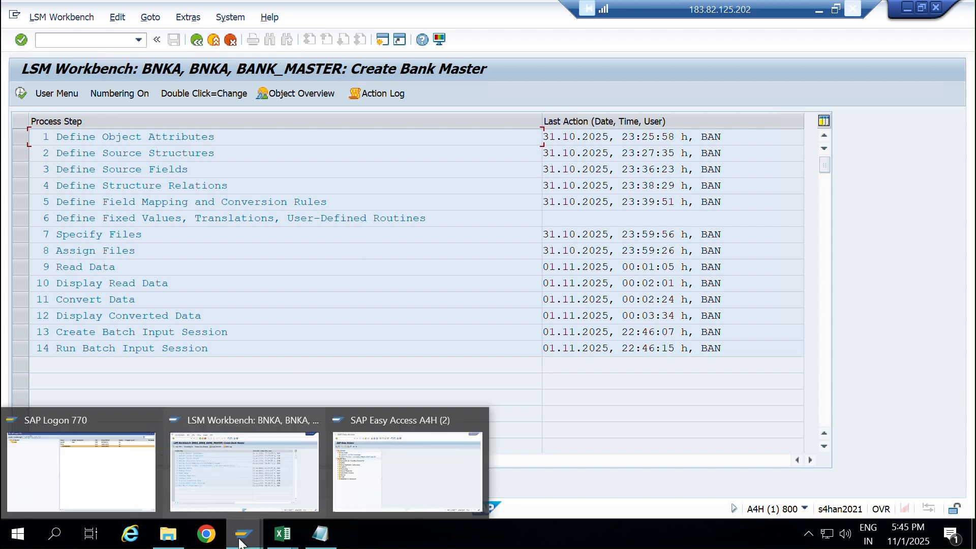
click(382, 480)
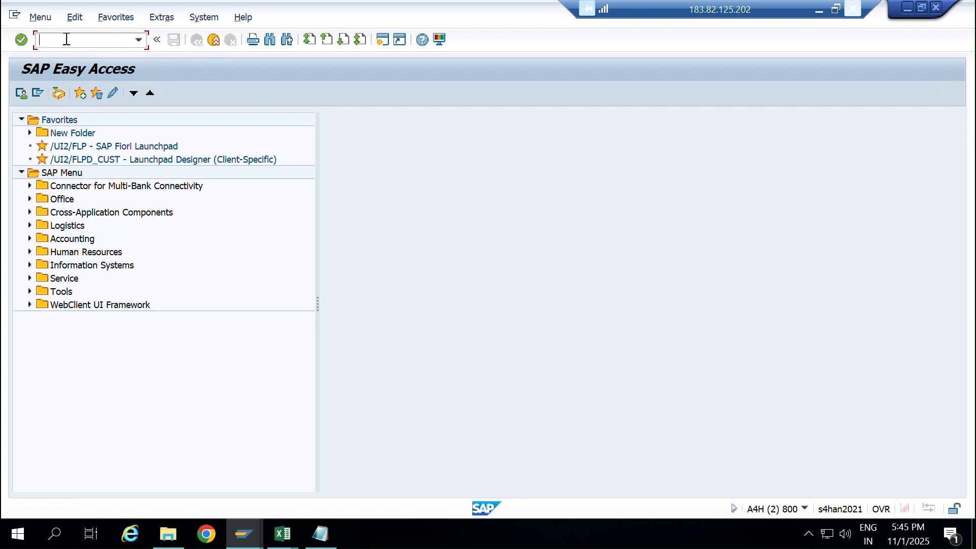
text(se16n)
key(Return)
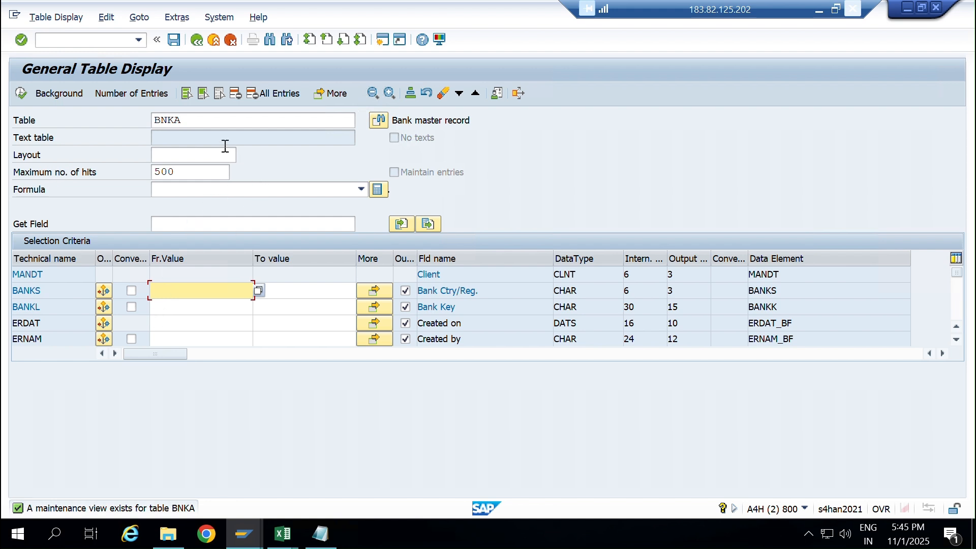
click(194, 124)
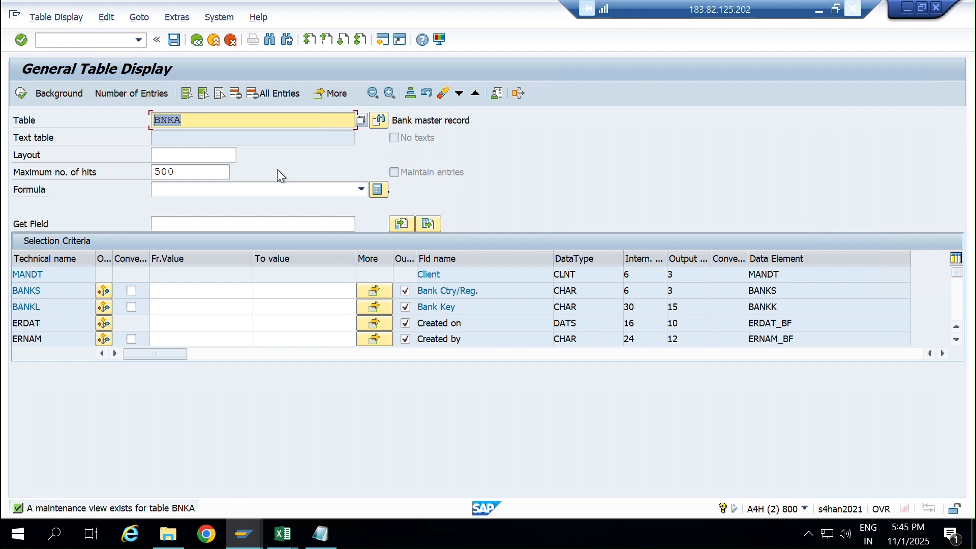
Restrict the BNKA selection to creation date 31.10.2025 and creator BAN, and check the number of matching entries.
click(202, 322)
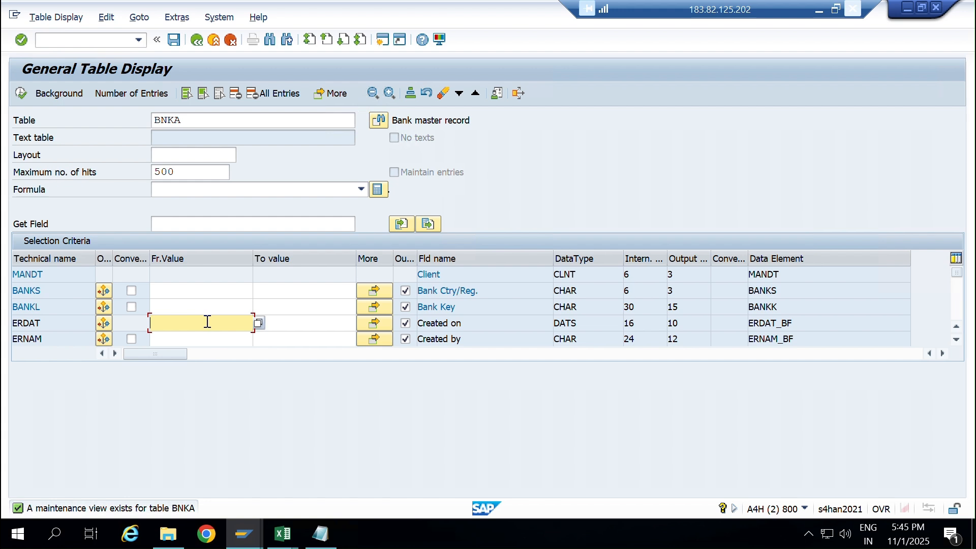
click(258, 323)
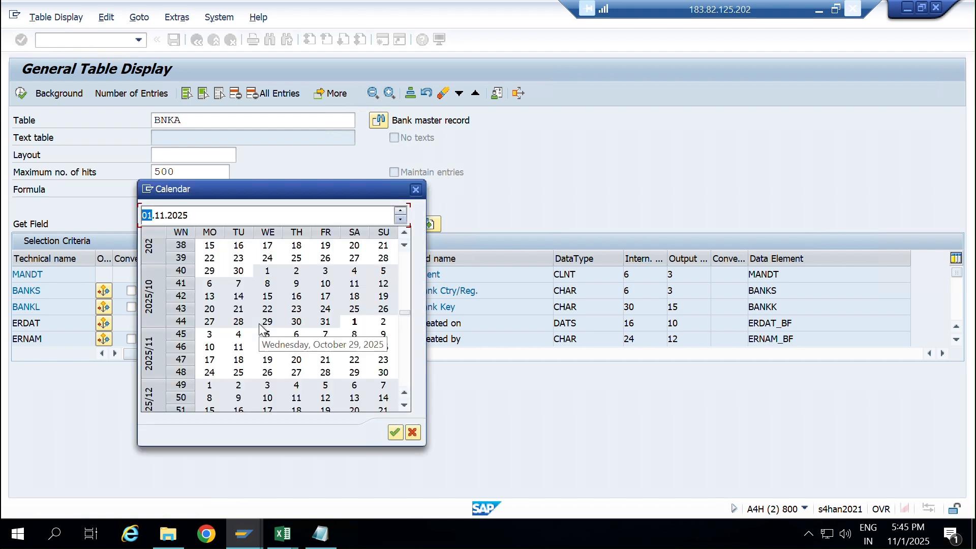
double_click(328, 321)
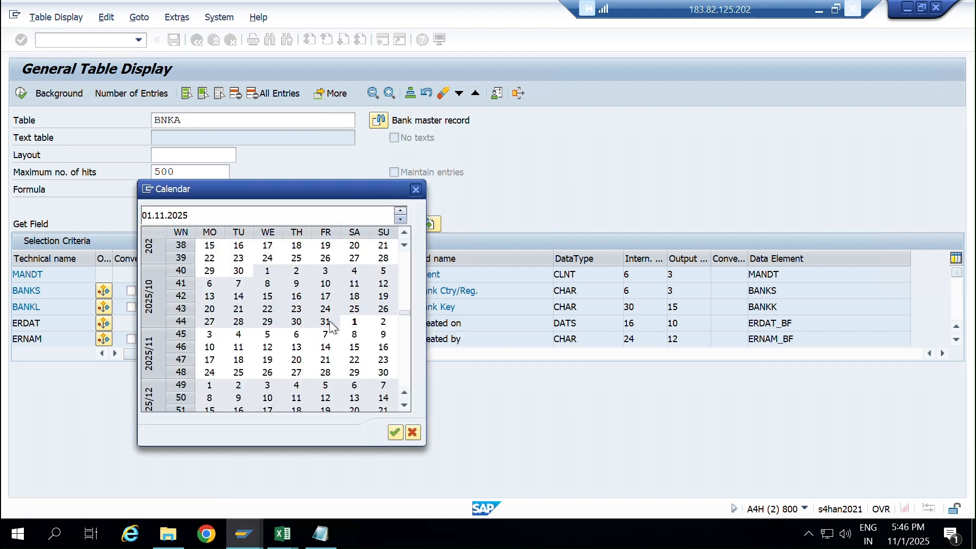
click(230, 340)
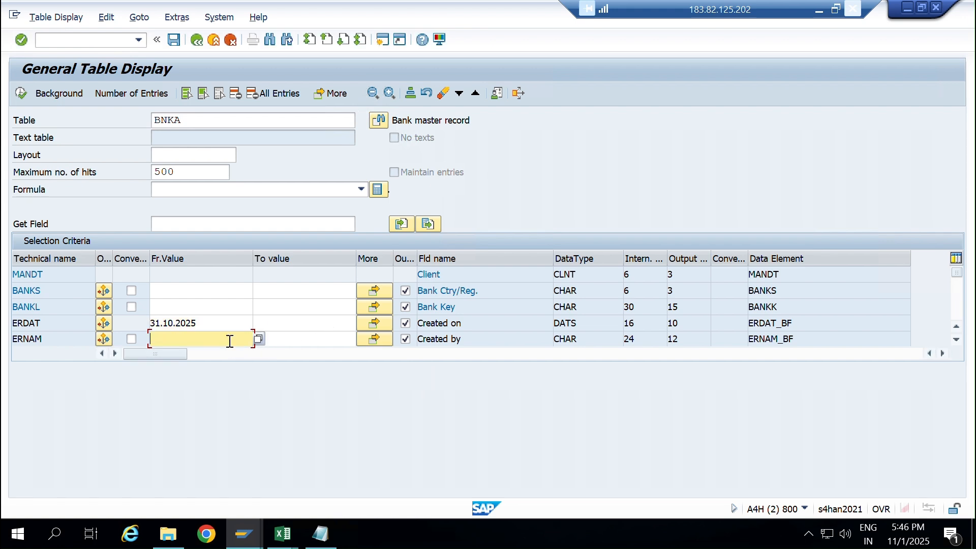
text(BAN)
click(130, 94)
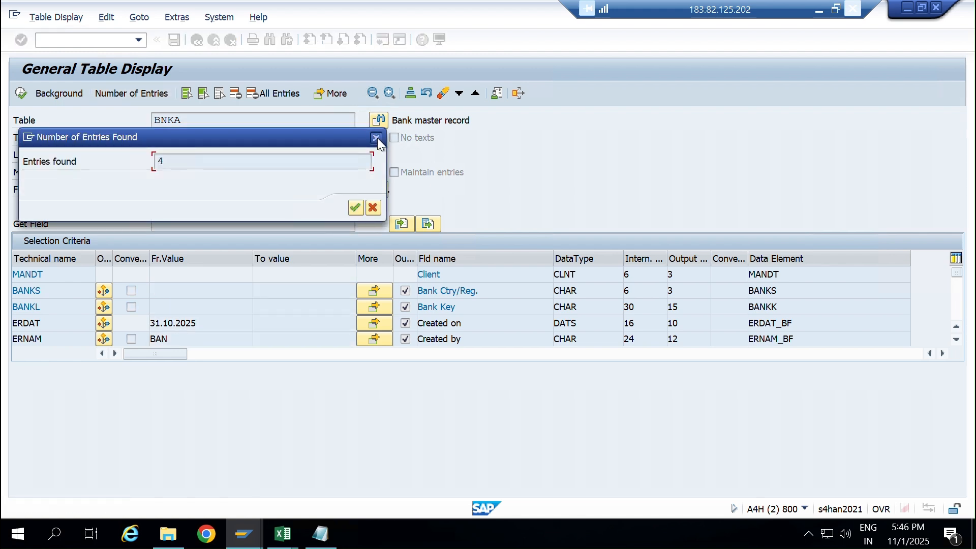
click(376, 137)
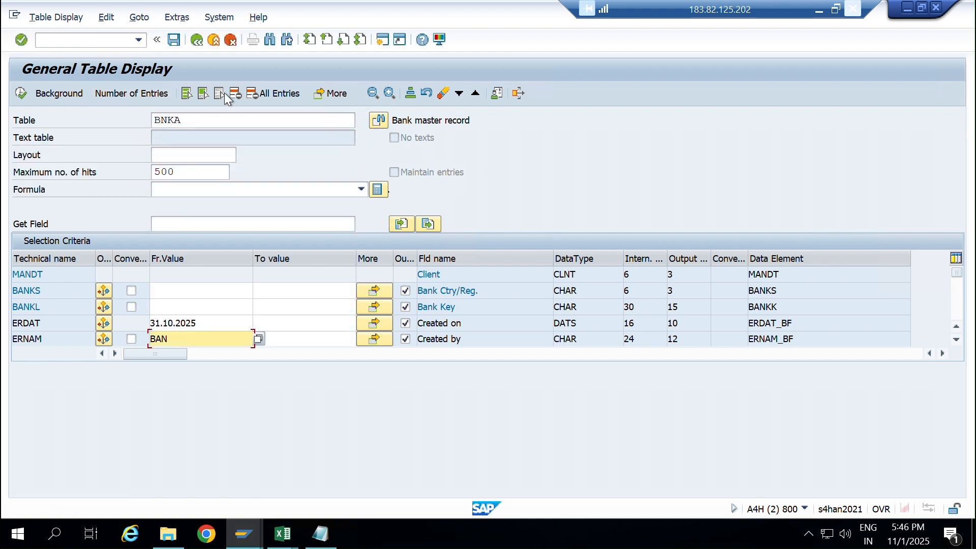
Display the matching BNKA entries, examine the two ICICI bank records and return to the selection criteria.
click(19, 93)
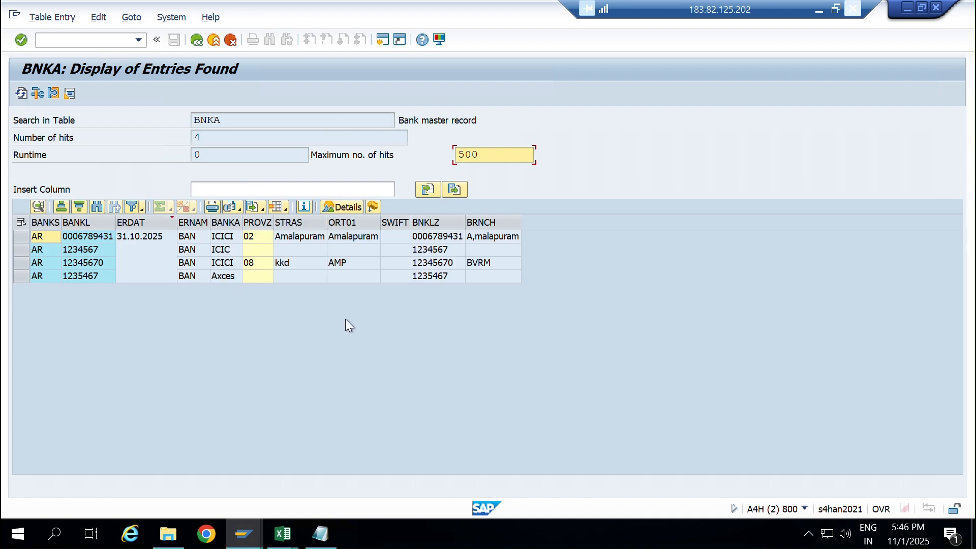
click(15, 240)
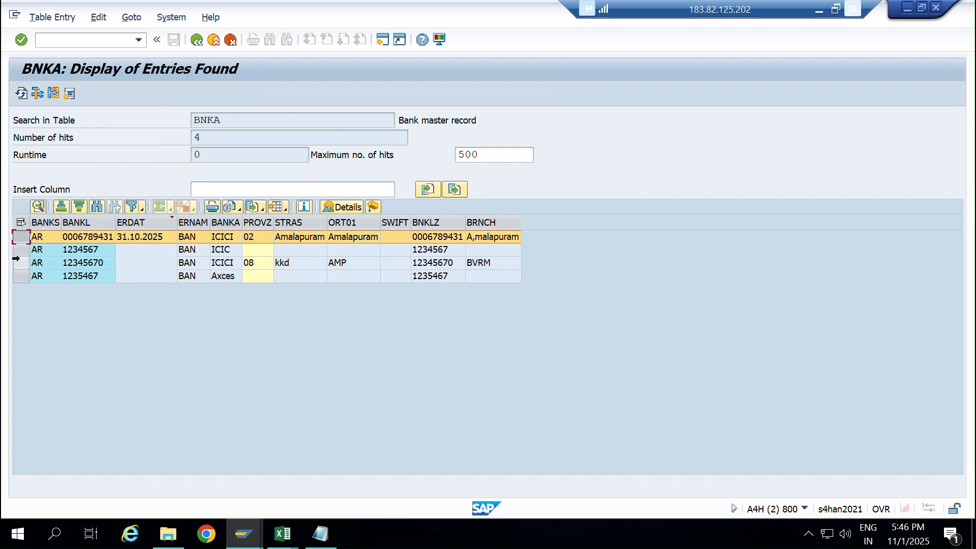
click(18, 262)
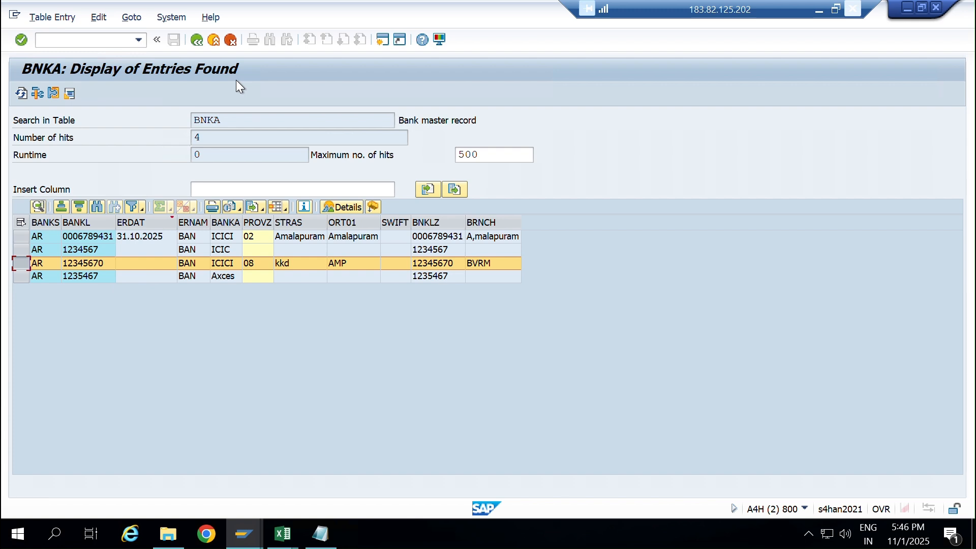
click(197, 40)
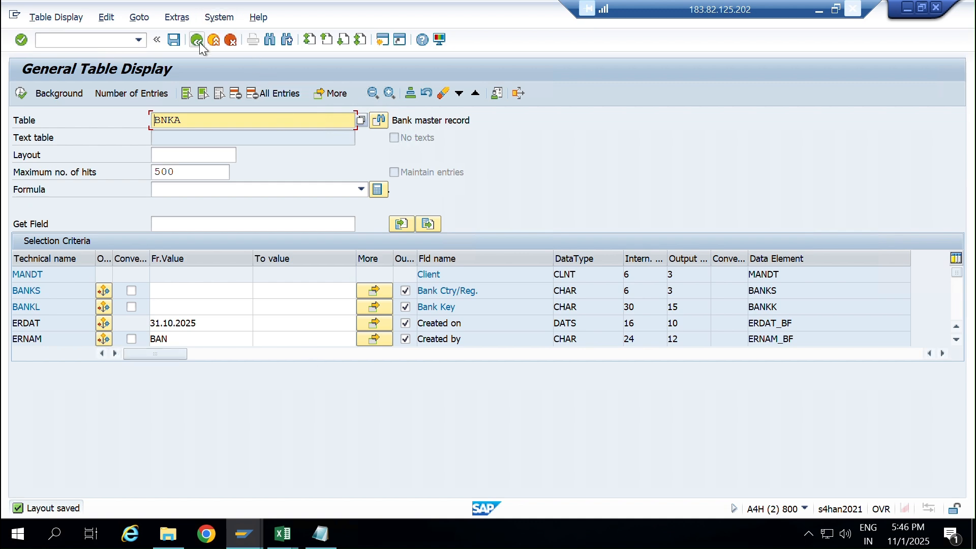
Switch back to the LSM Workbench, view the object attributes of BANK_MASTER without changing them and return to the process steps.
mouse_move(242, 536)
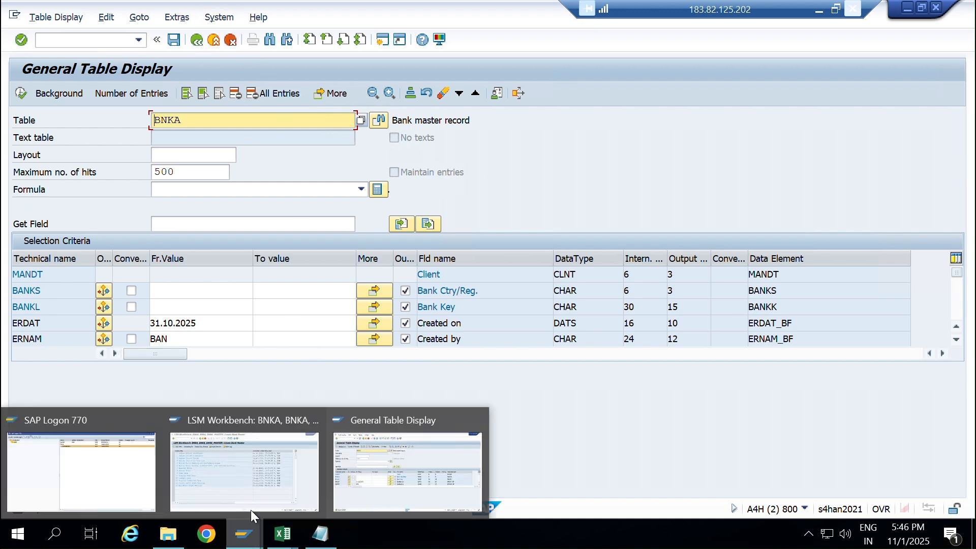
click(269, 460)
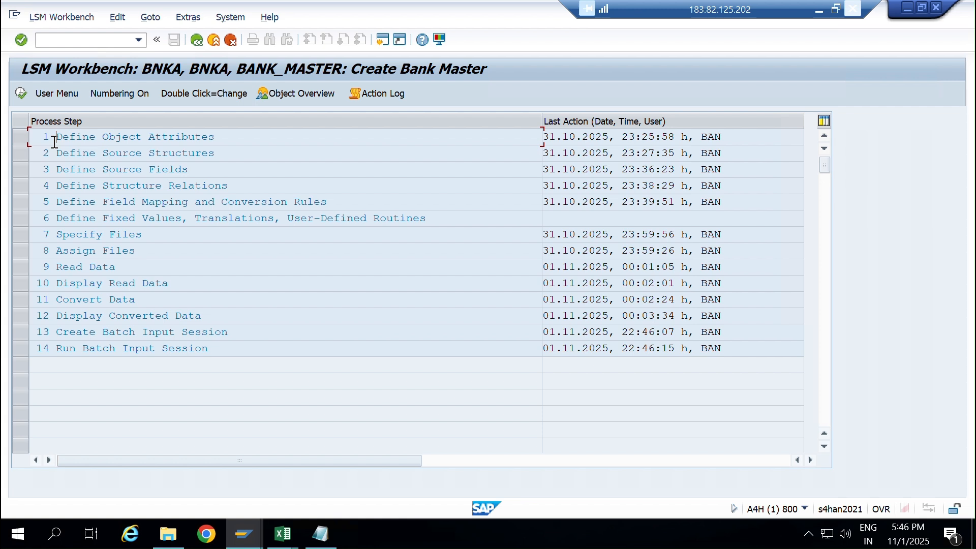
double_click(95, 137)
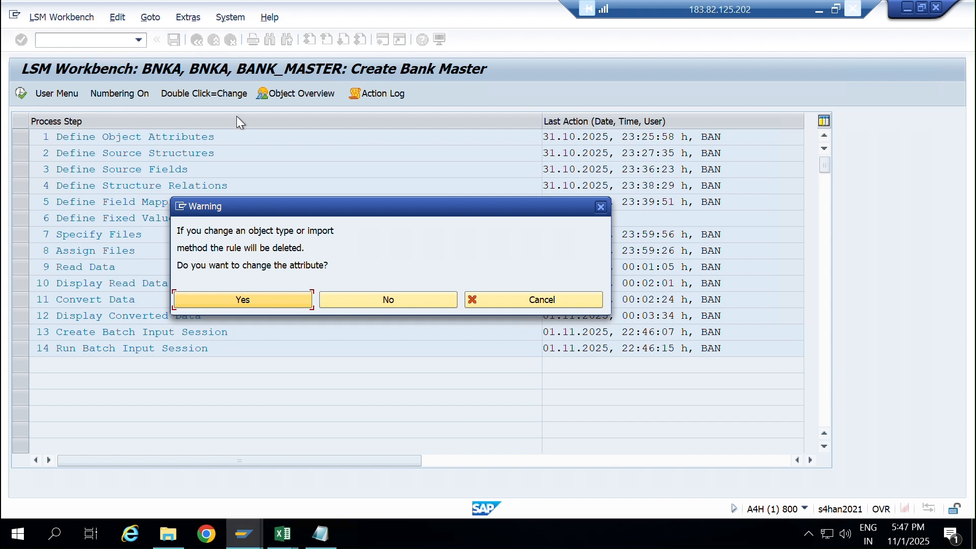
click(600, 208)
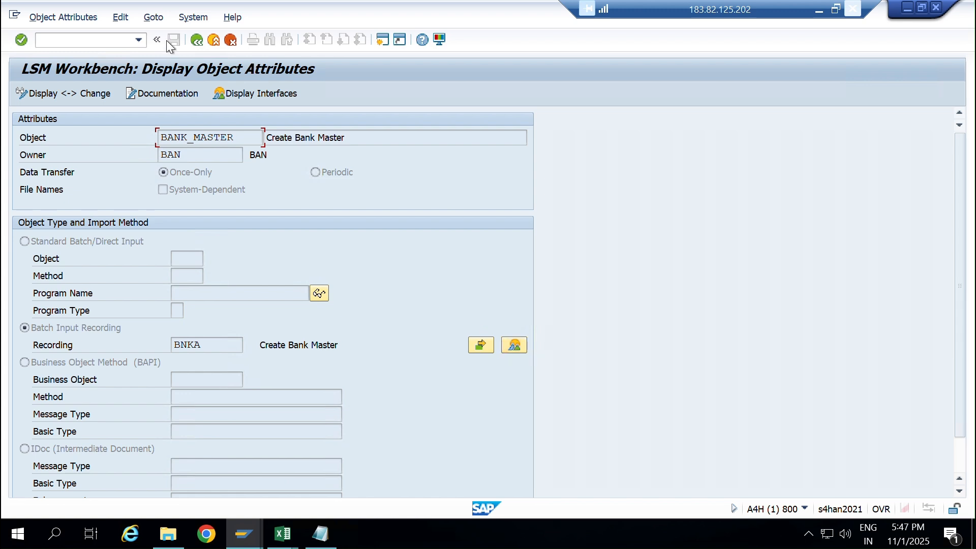
click(197, 43)
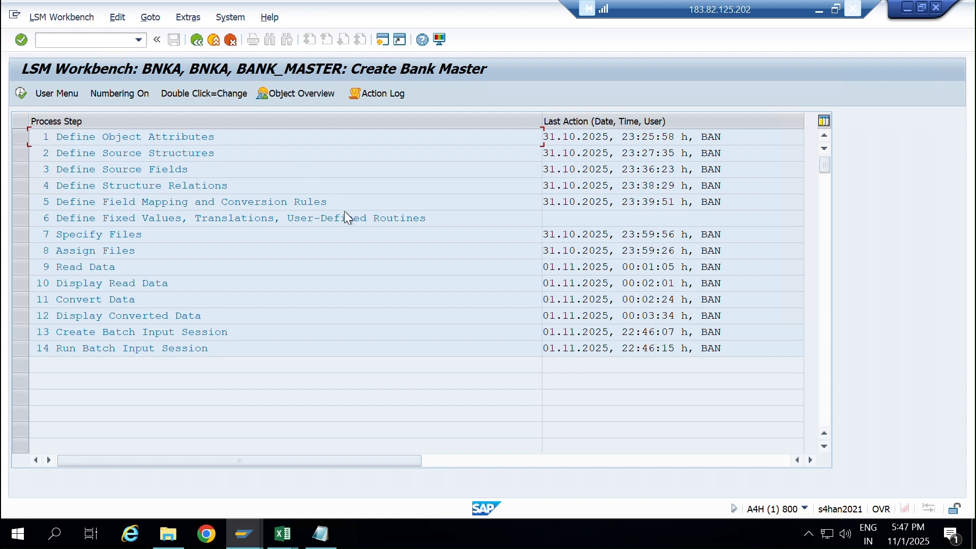
Switch to the Excel workbook Source data for Bank_V2, look over its Bank Master sheet and close the workbook.
key(super+d)
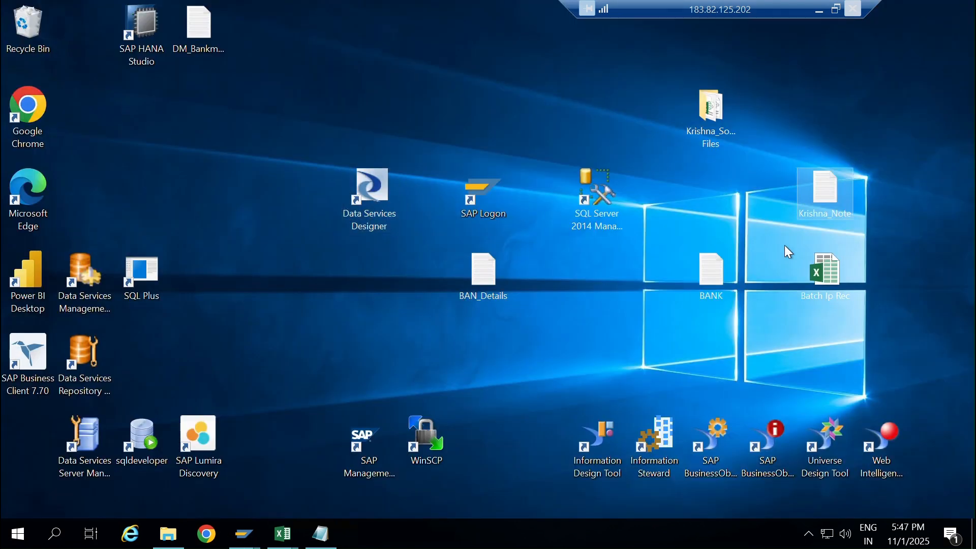
mouse_move(283, 532)
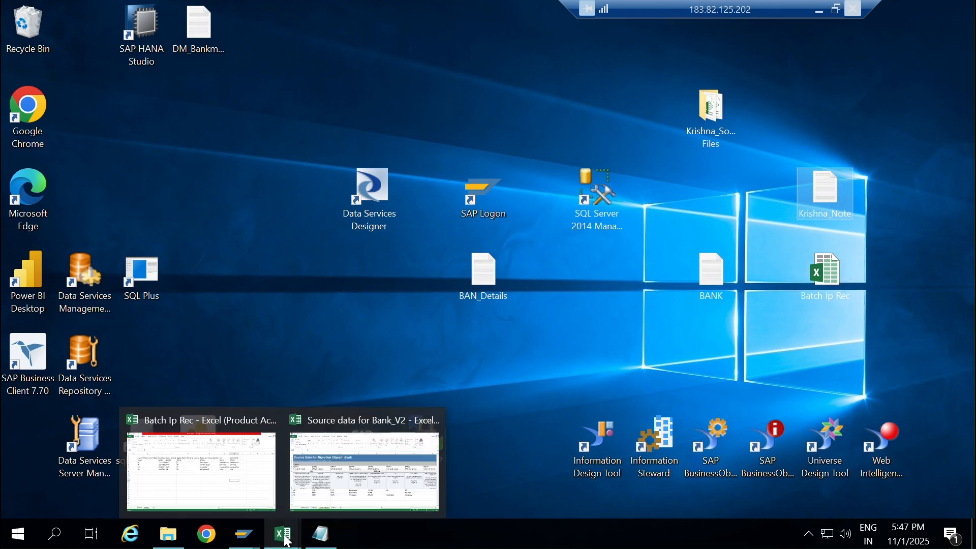
click(331, 470)
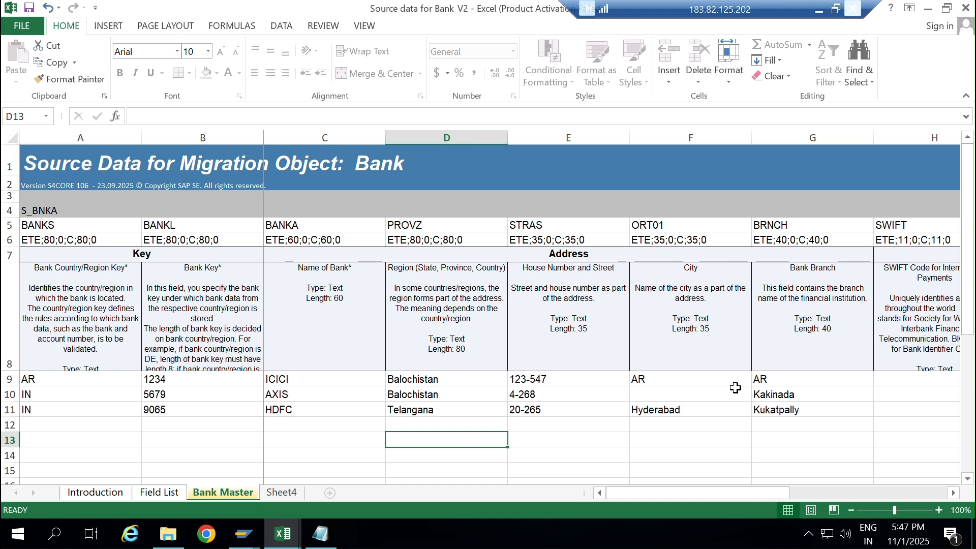
click(963, 11)
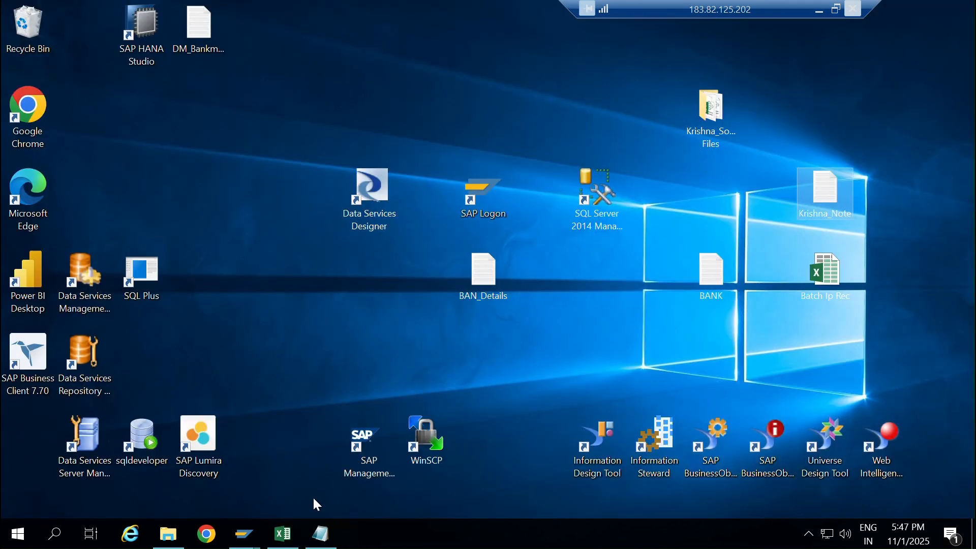
Switch to the Excel workbook Batch Ip Rec, save it and review the bank records on Sheet2.
mouse_move(287, 533)
click(290, 482)
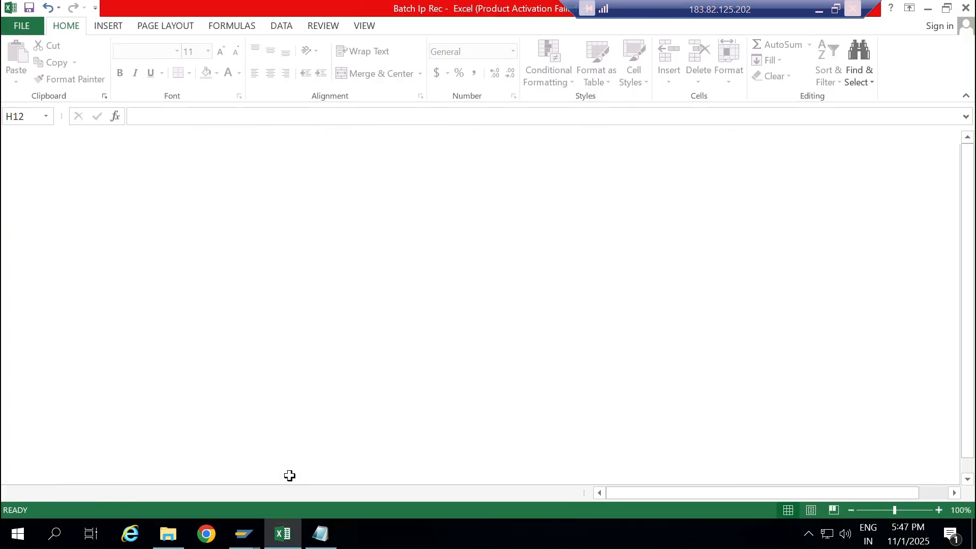
click(292, 400)
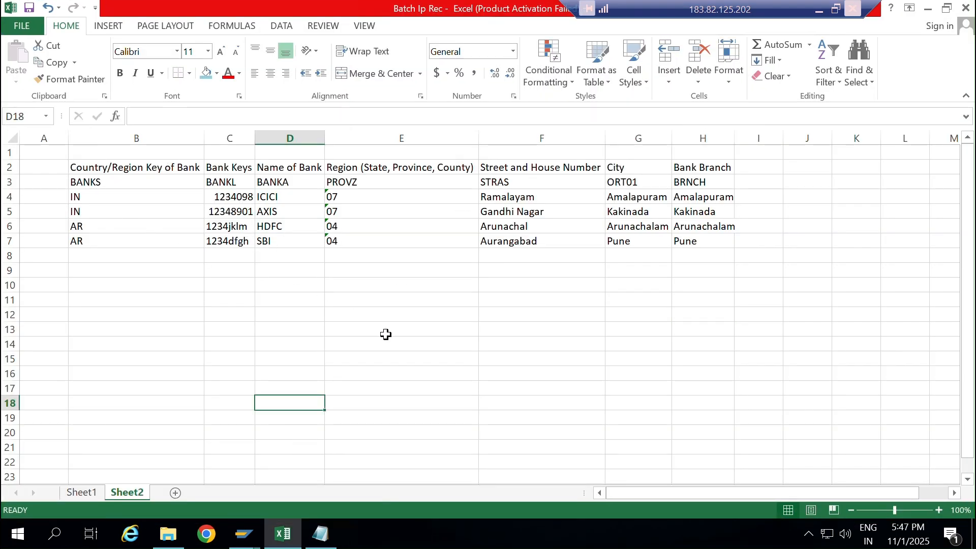
key(ctrl+s)
click(185, 308)
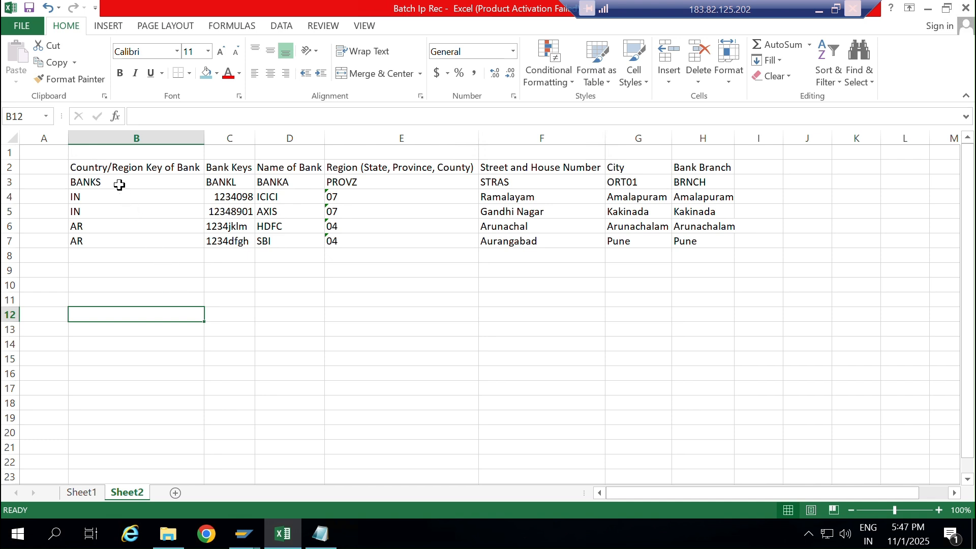
drag(116, 181, 139, 242)
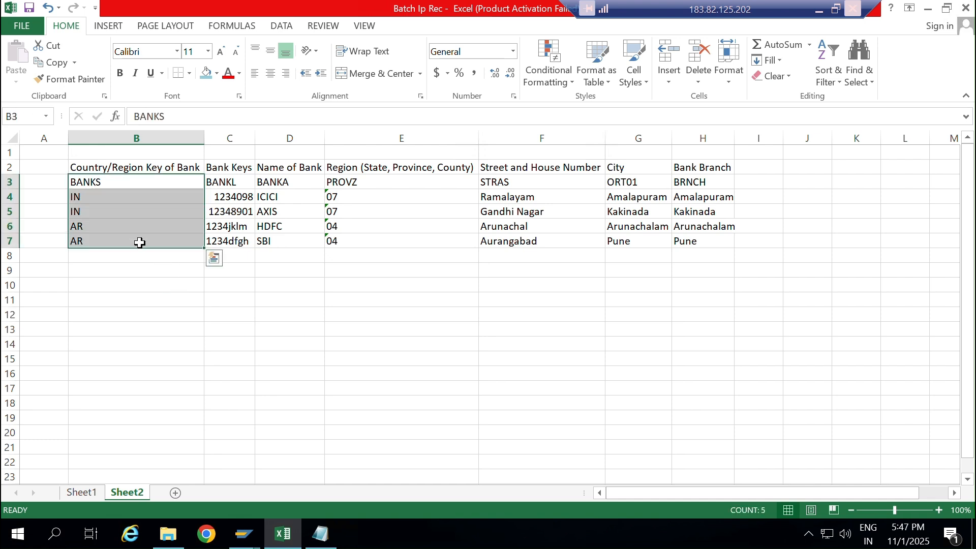
click(331, 333)
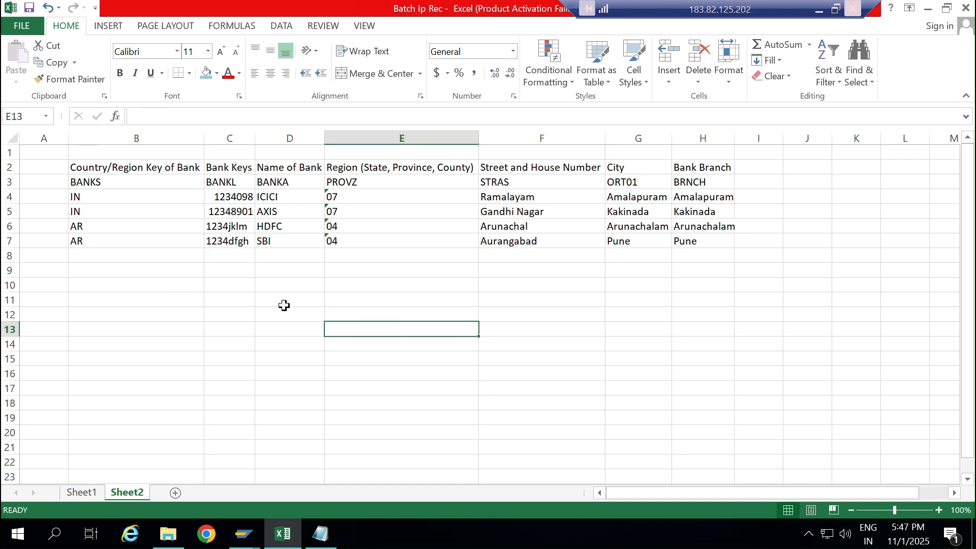
Copy the technical field names and bank records in B3:H7 of Sheet2 and switch back to the LSM Workbench.
drag(146, 183, 686, 239)
key(ctrl+c)
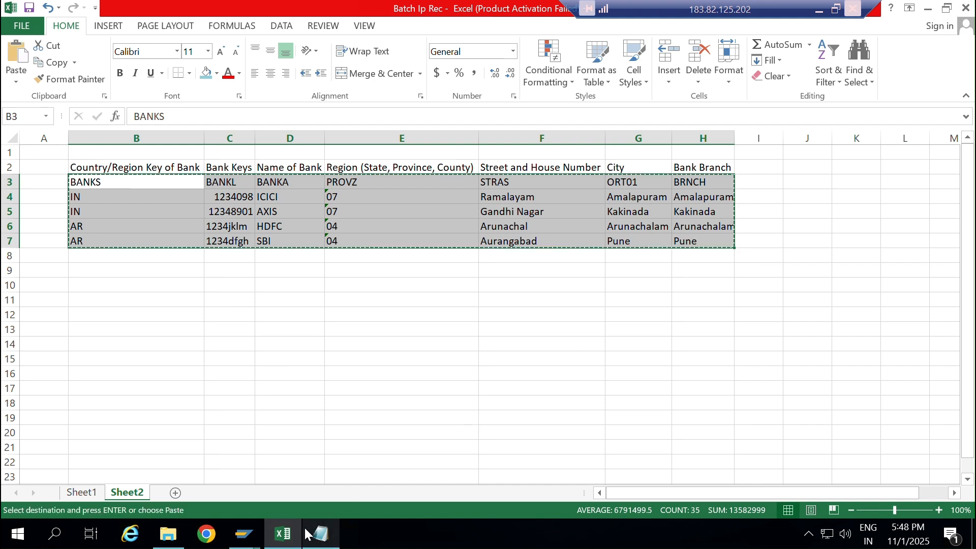
mouse_move(244, 538)
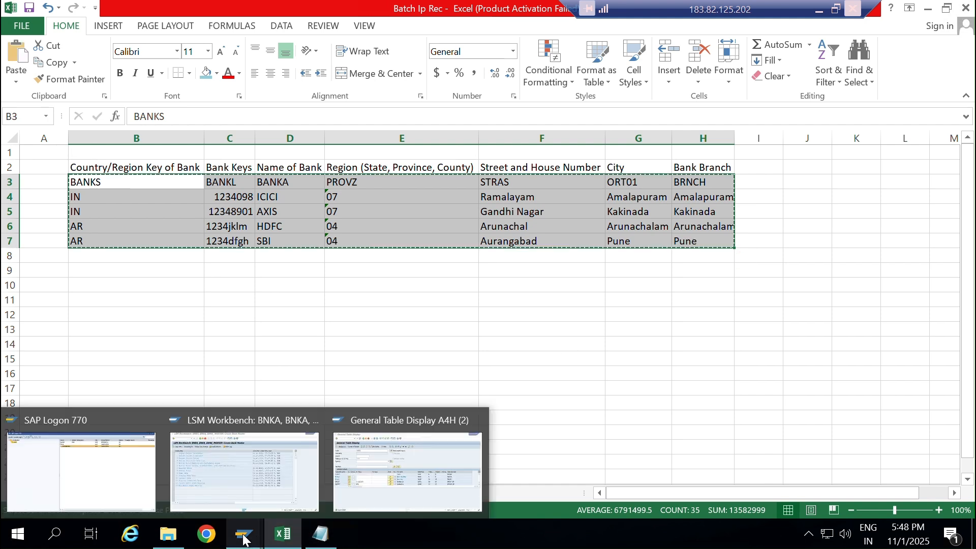
click(252, 471)
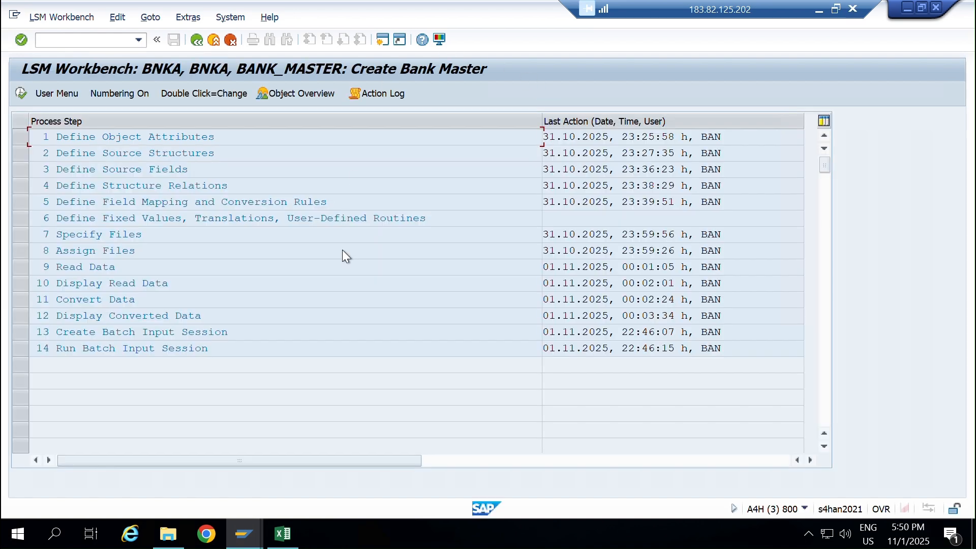
Open the Specify Files step, view the properties of the BANK CREATION legacy file and close them without changes.
double_click(96, 235)
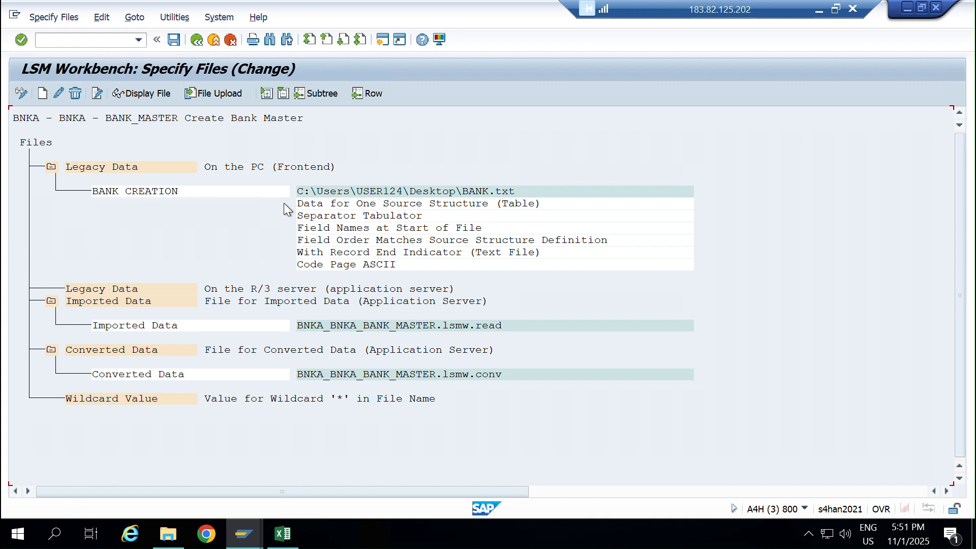
click(359, 193)
double_click(359, 193)
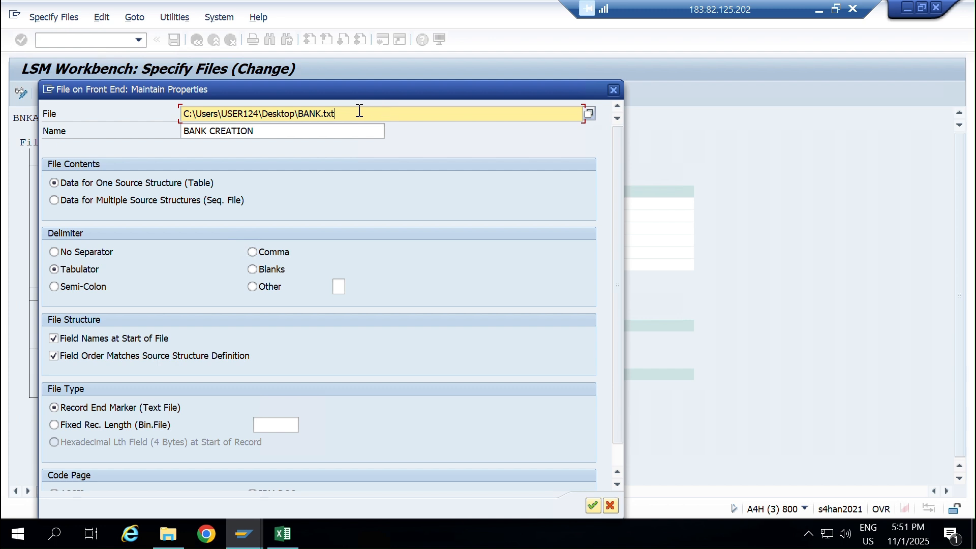
drag(358, 111, 182, 126)
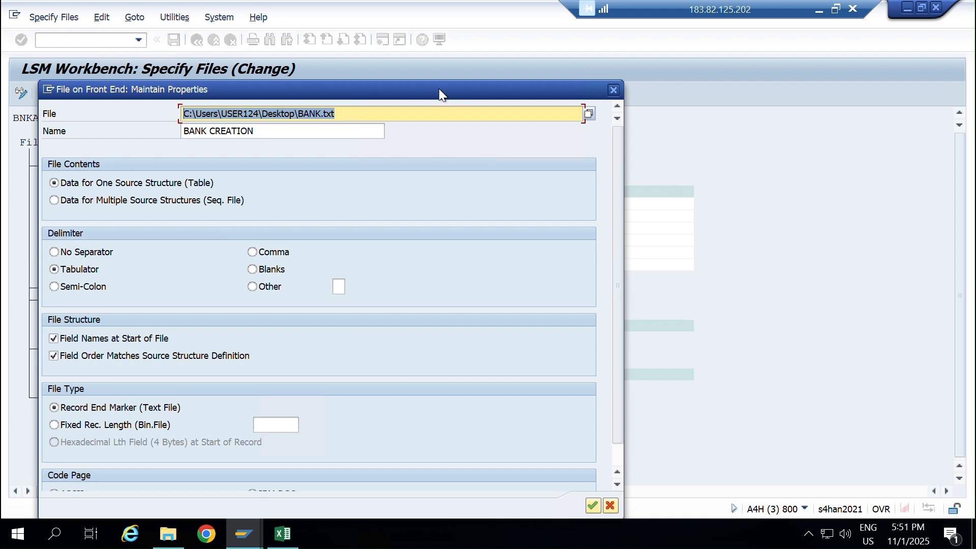
drag(438, 88, 478, 71)
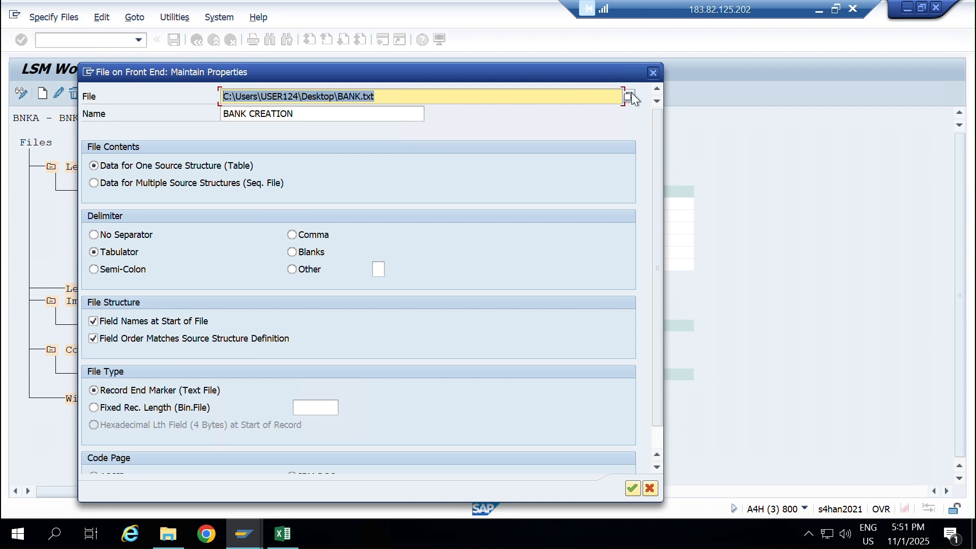
click(656, 74)
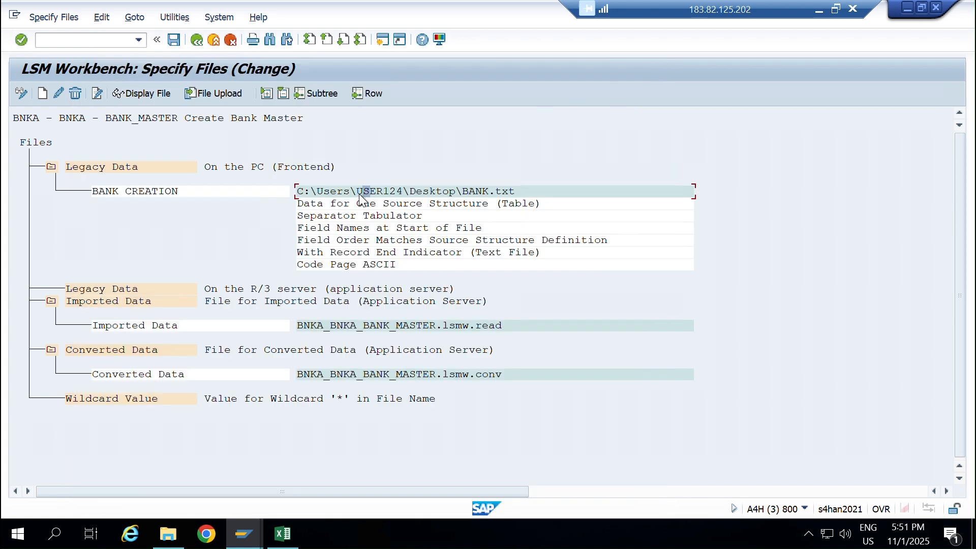
Display the legacy file BANK.txt in Notepad, replace its entire contents with the copied field names and bank records, and save it.
click(130, 97)
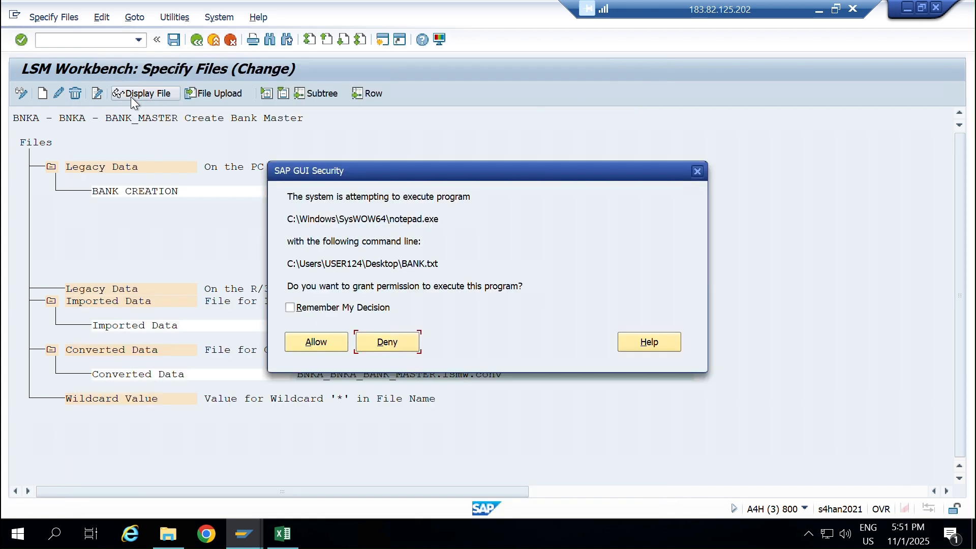
click(327, 340)
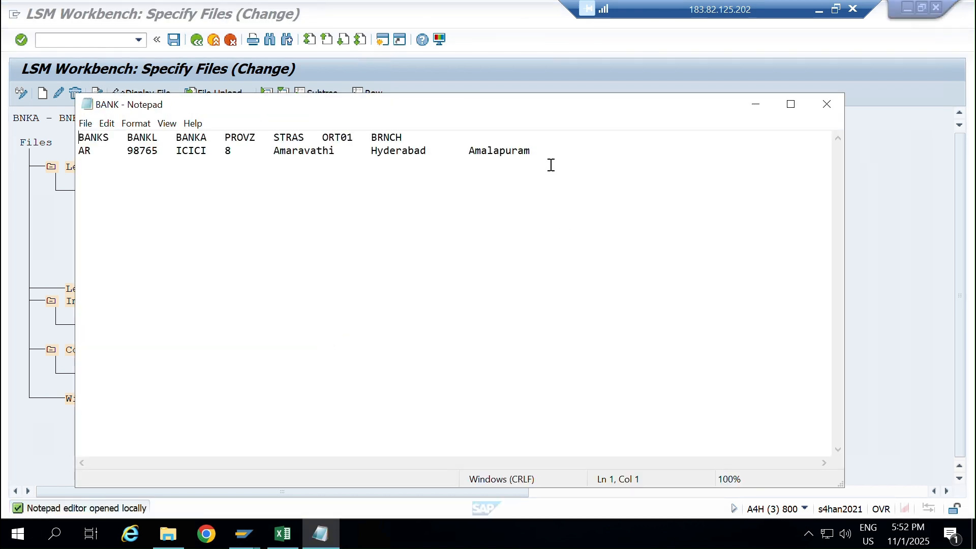
click(549, 154)
drag(549, 155, 168, 156)
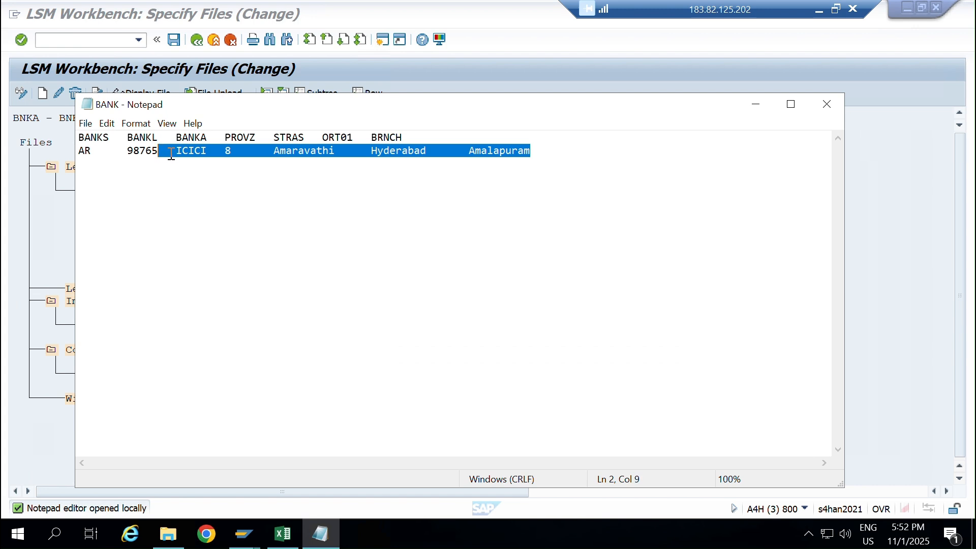
click(310, 272)
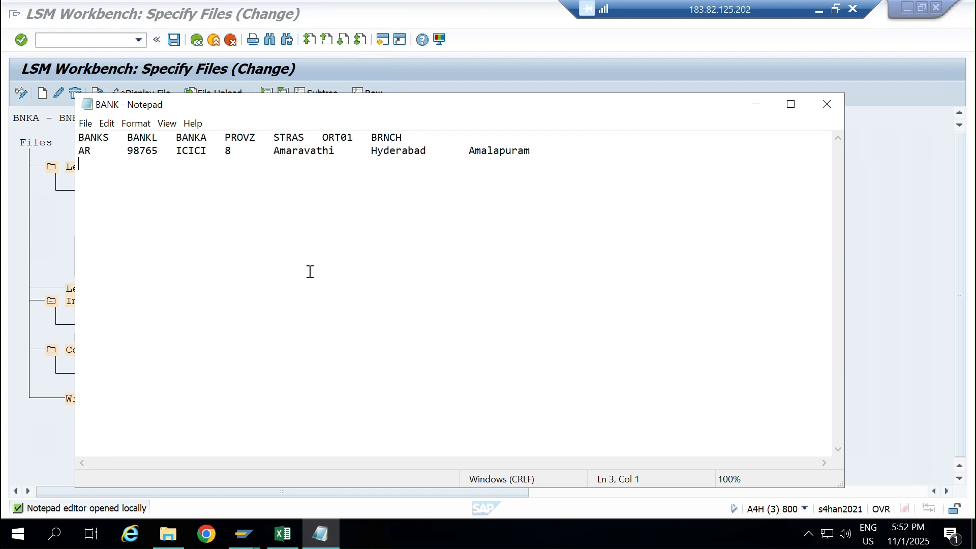
key(ctrl+a)
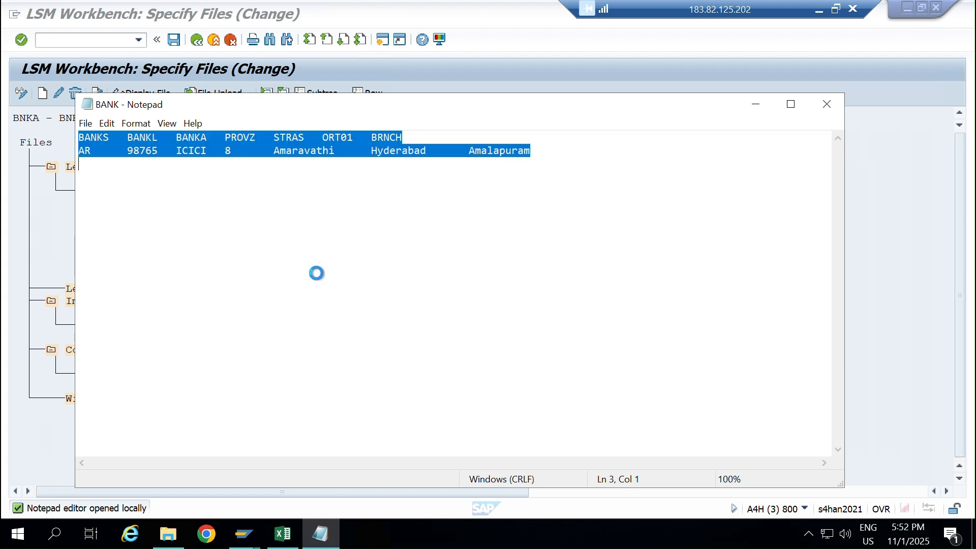
key(ctrl+v)
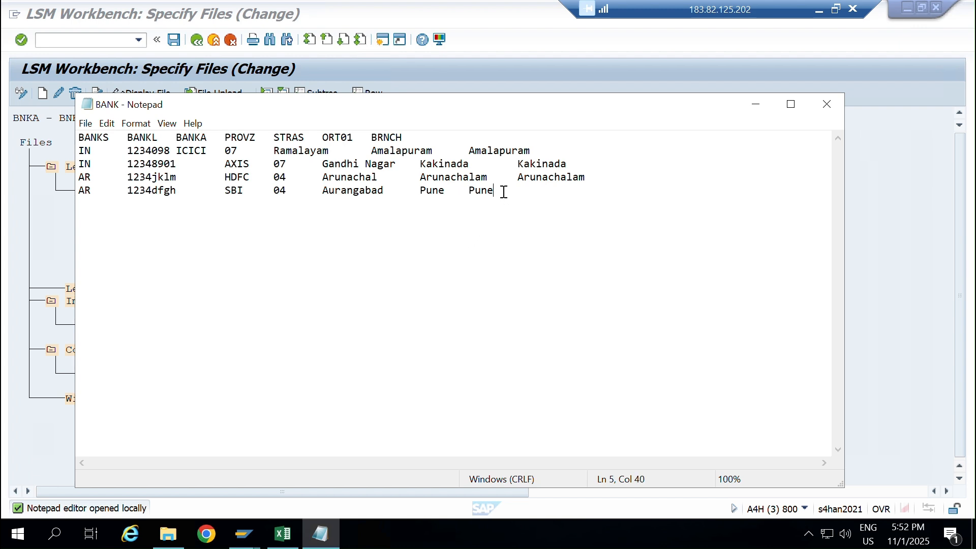
Compare the source records on Sheet2 of the Excel workbook Batch Ip Rec with the contents of BANK.txt, and close the text file.
click(282, 531)
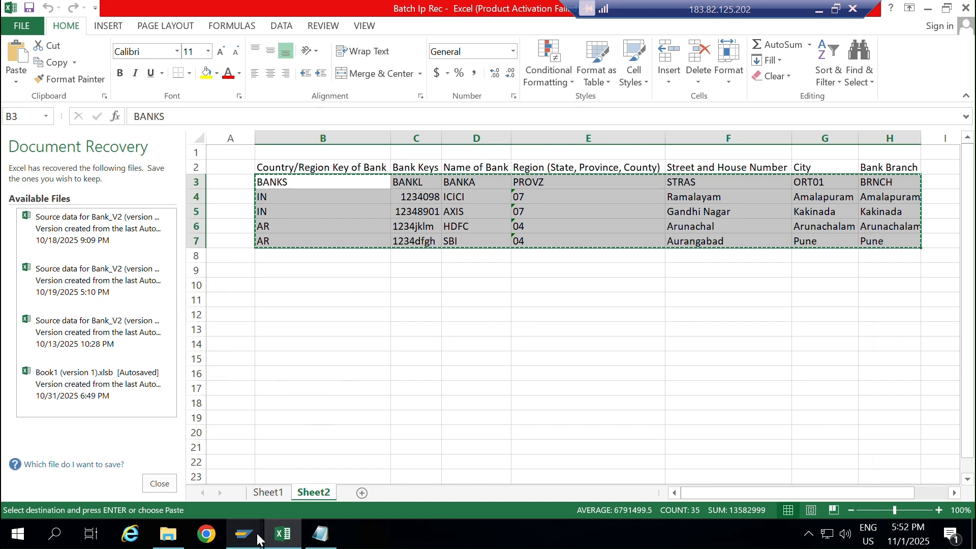
mouse_move(246, 547)
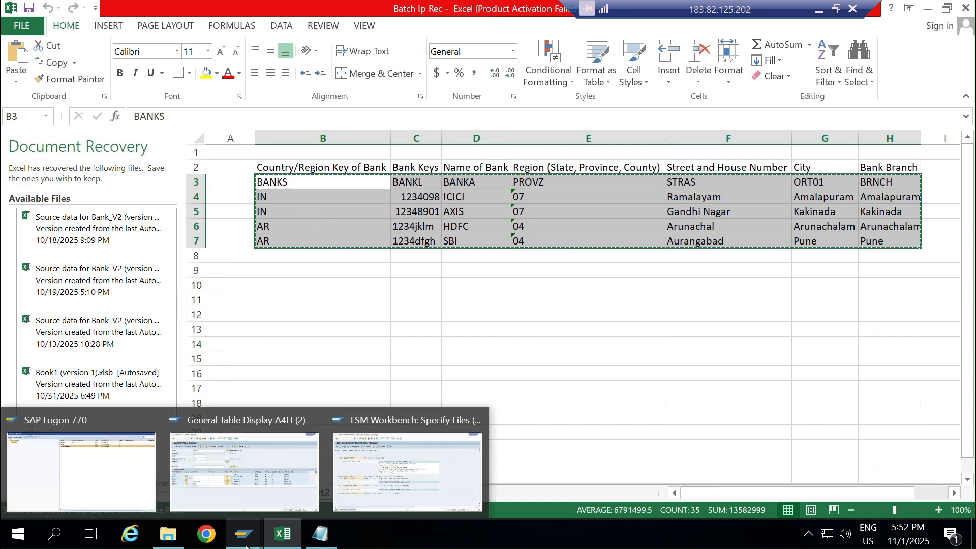
click(377, 486)
mouse_move(320, 534)
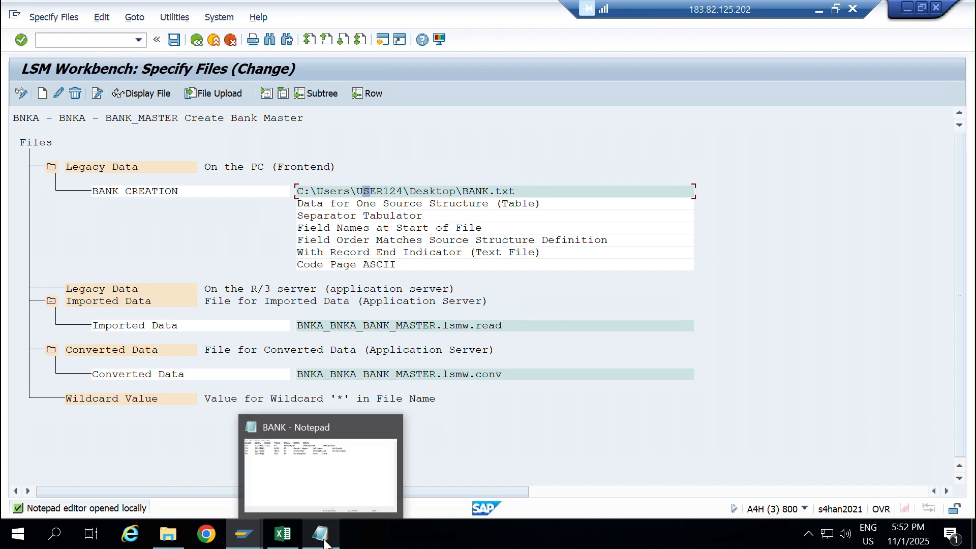
click(327, 490)
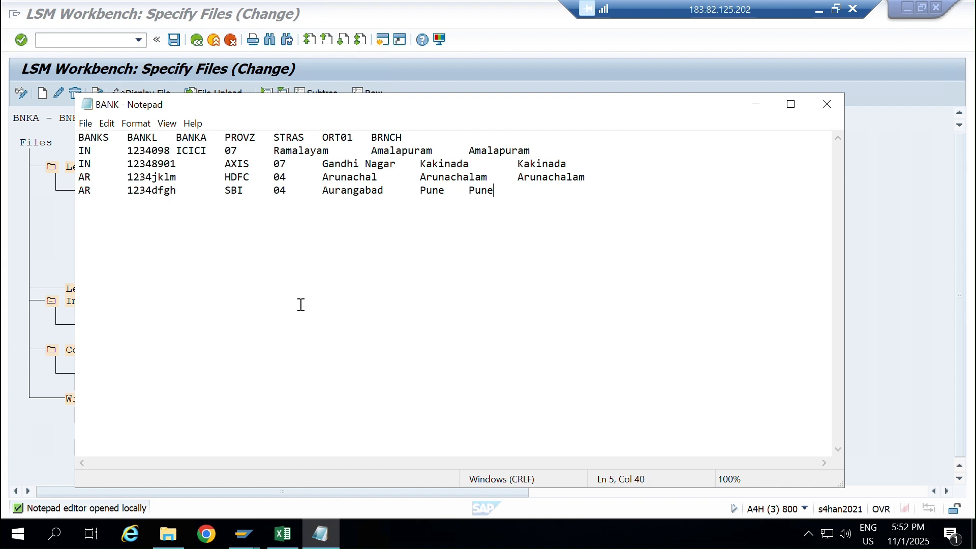
click(833, 111)
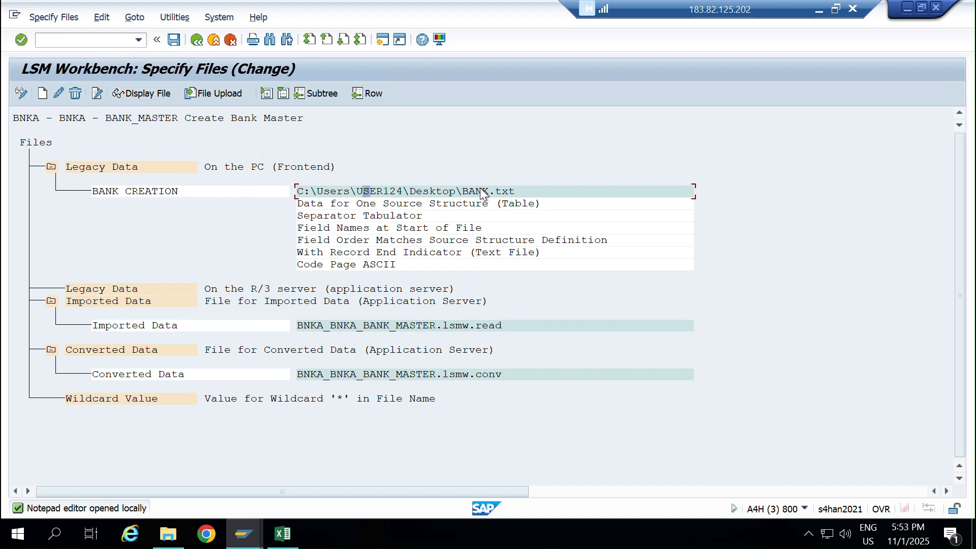
Display BANK.txt once more to verify its records, close it, and save the file specification before returning to the process steps.
click(464, 191)
click(123, 96)
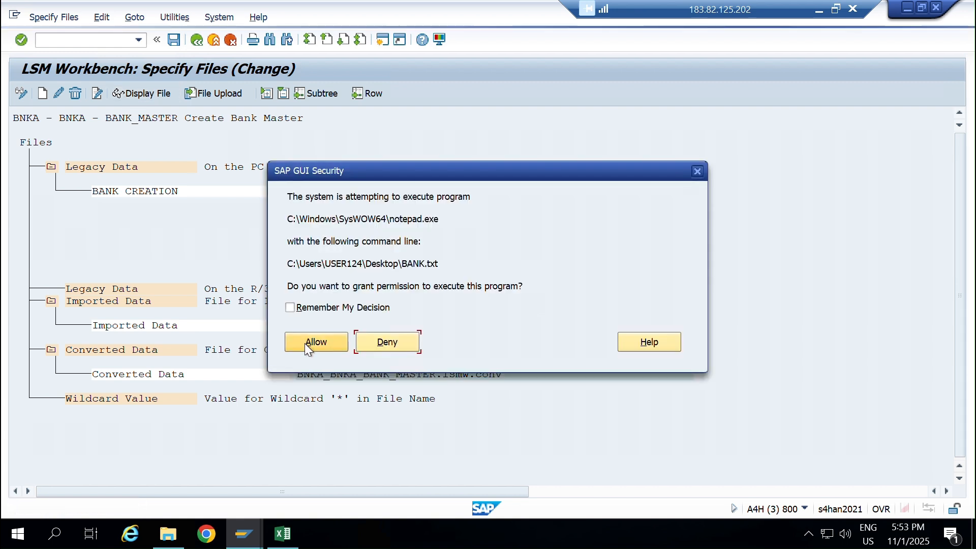
click(315, 342)
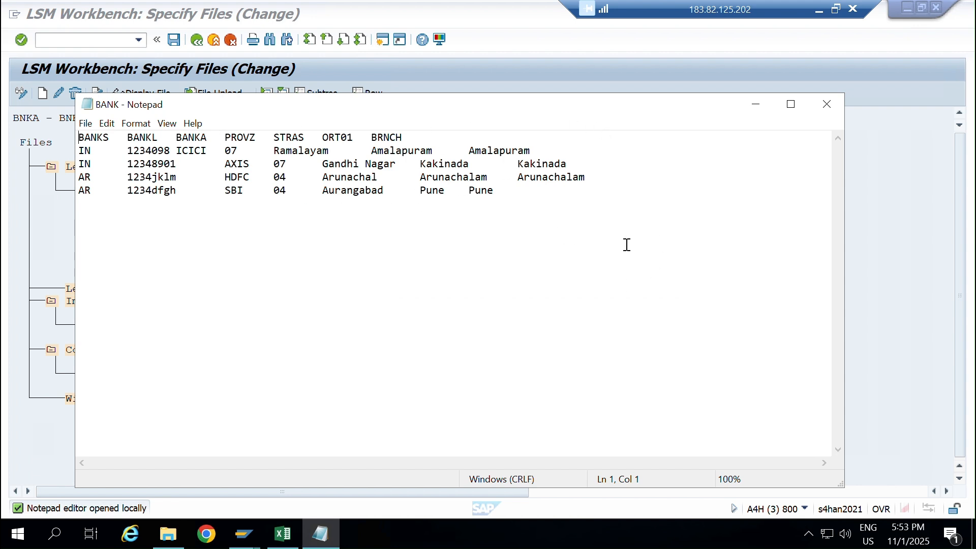
click(825, 113)
click(174, 40)
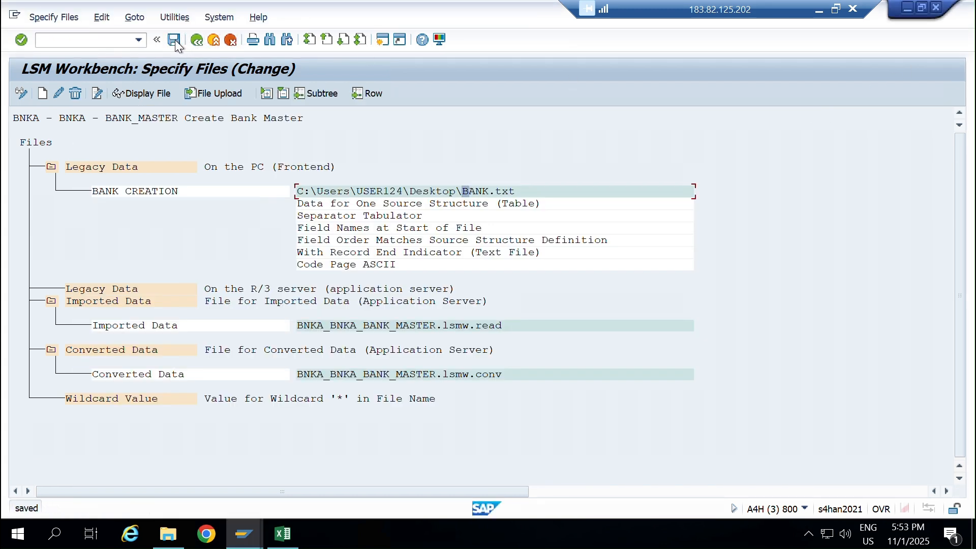
click(196, 41)
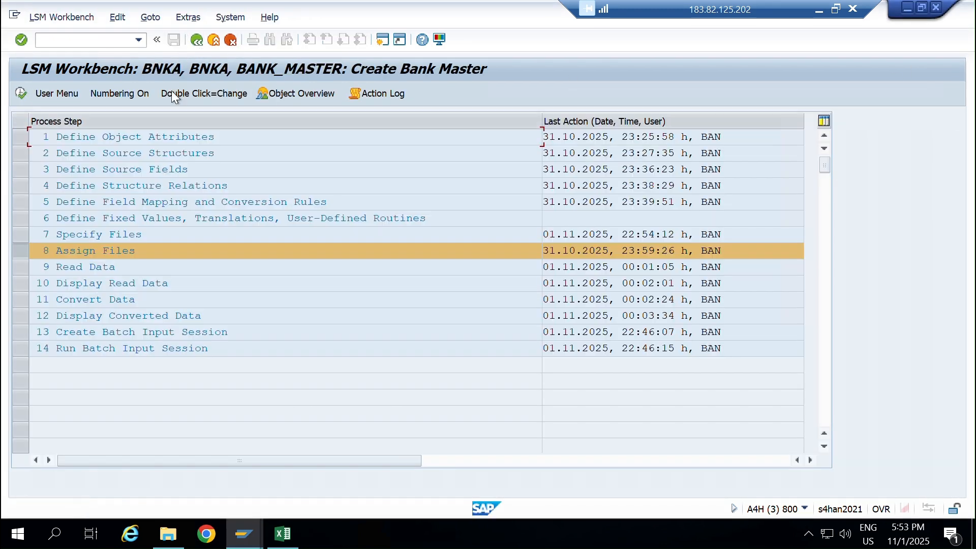
Open the Assign Files step, save the assignment of BANK.txt to source structure BANK and return to the process steps.
click(114, 250)
double_click(114, 250)
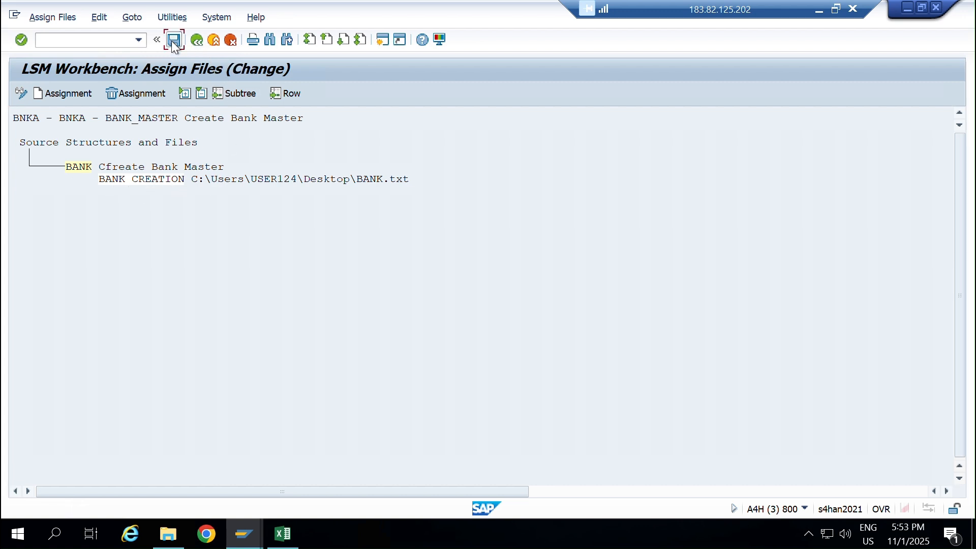
click(196, 39)
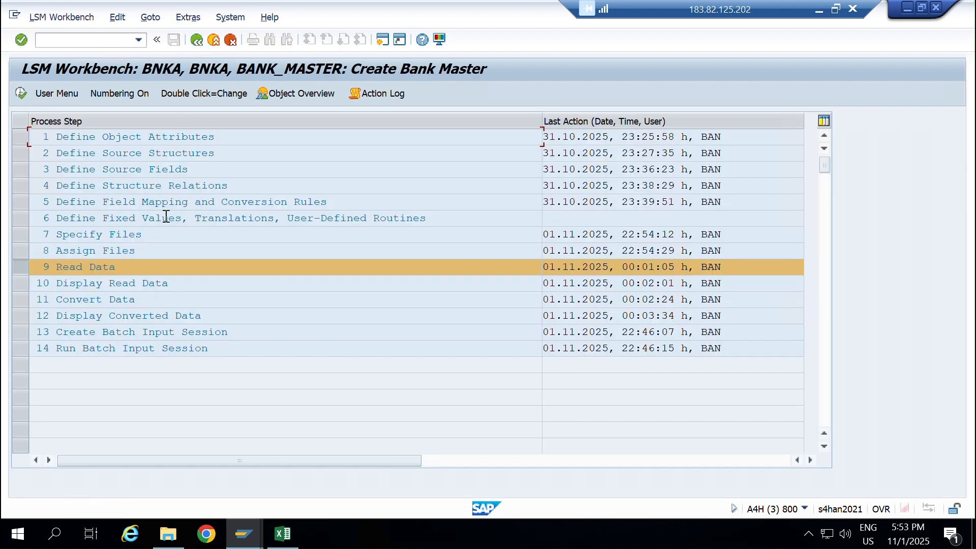
Run Read Data for all transactions, allowing access to BANK.txt, review the read and written counts and return to the process steps.
double_click(166, 267)
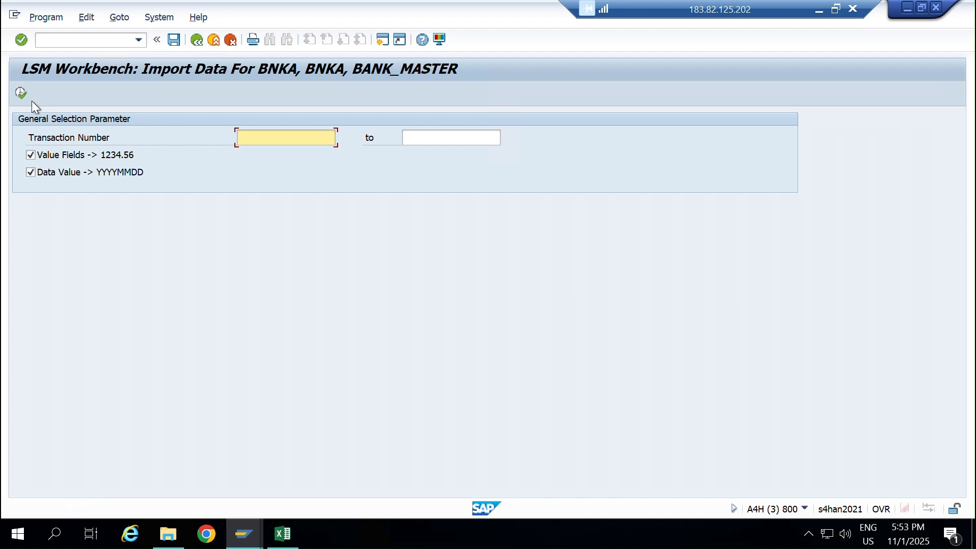
click(20, 92)
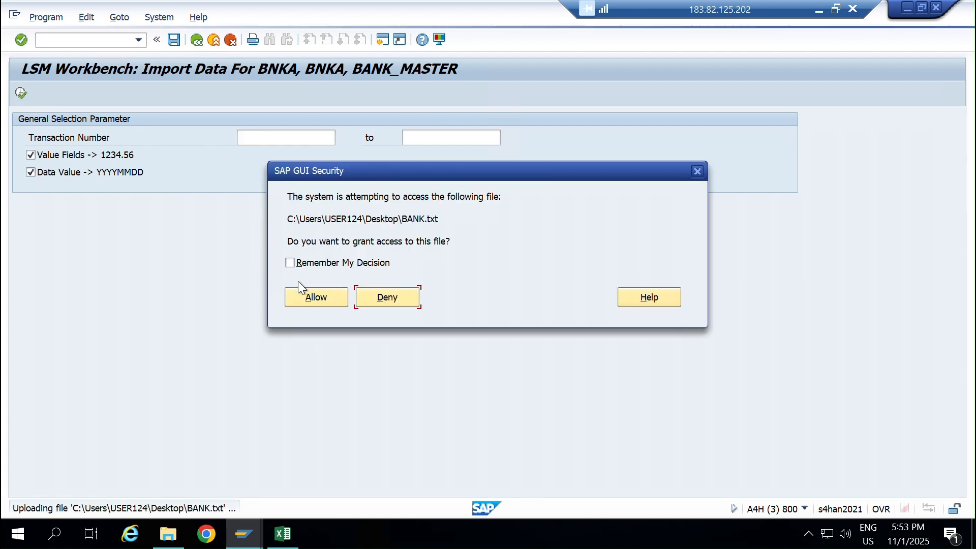
click(312, 291)
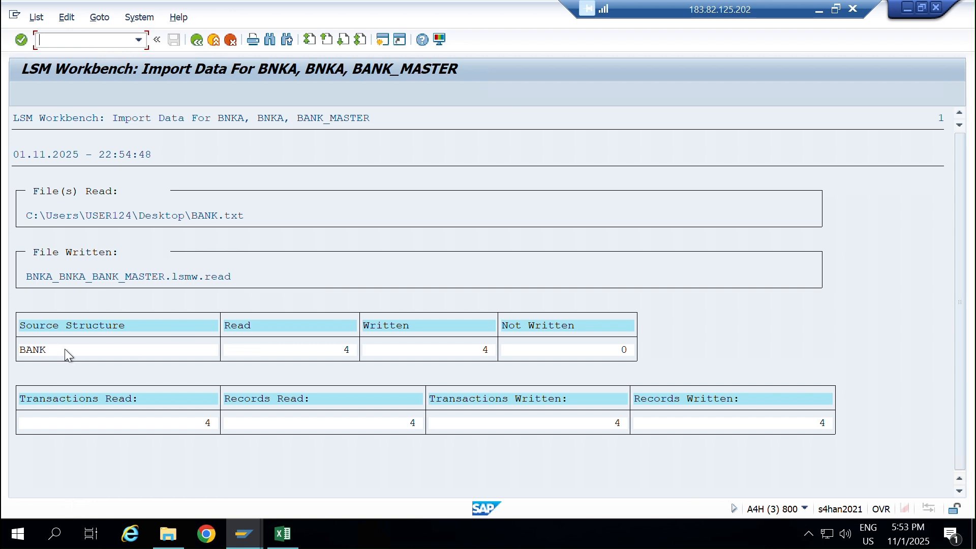
click(300, 352)
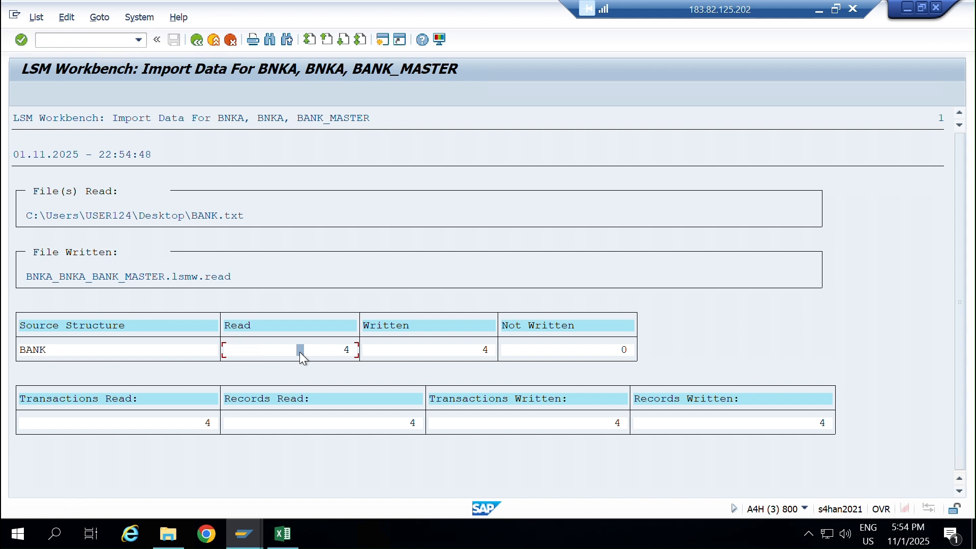
click(434, 354)
click(590, 355)
click(200, 41)
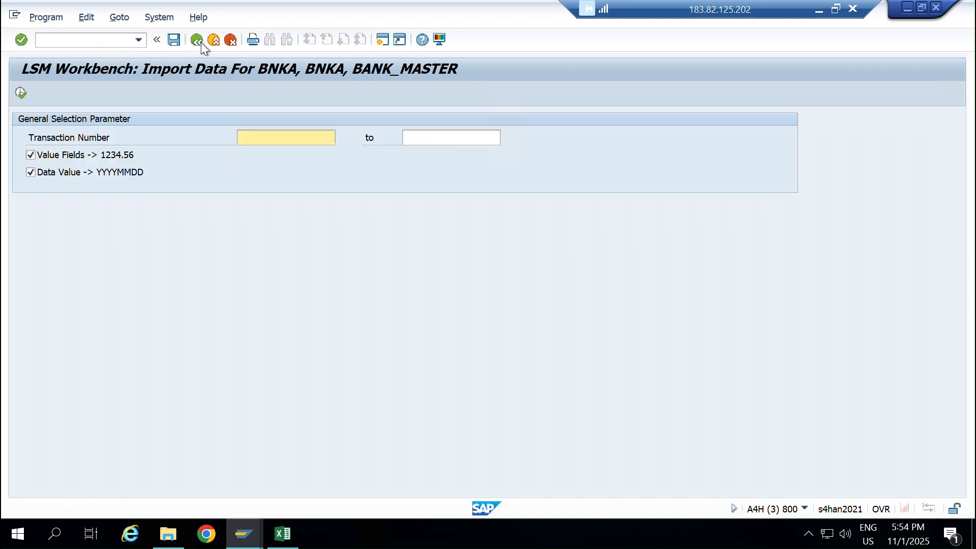
click(200, 42)
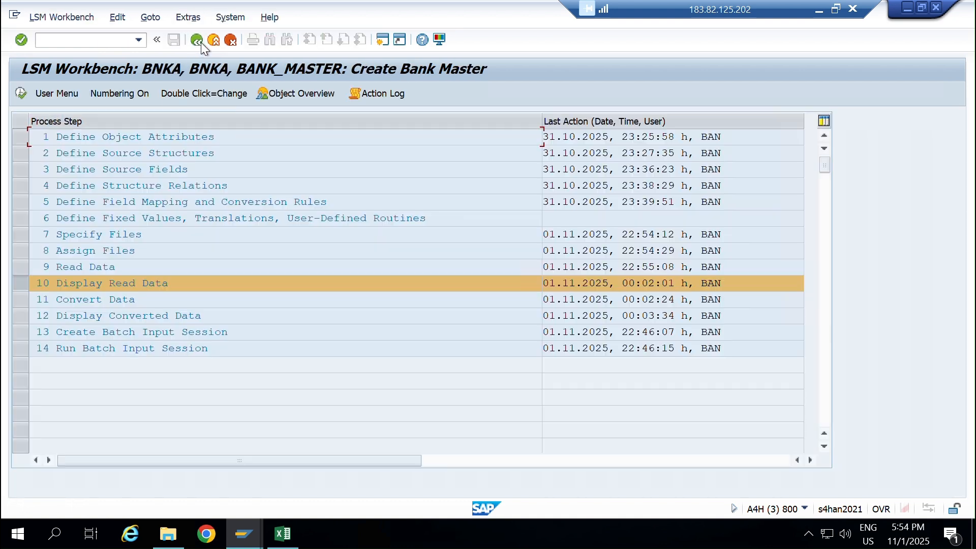
Display the read data with the default line range, inspect the field contents of the HDFC record and return to the process steps.
double_click(164, 283)
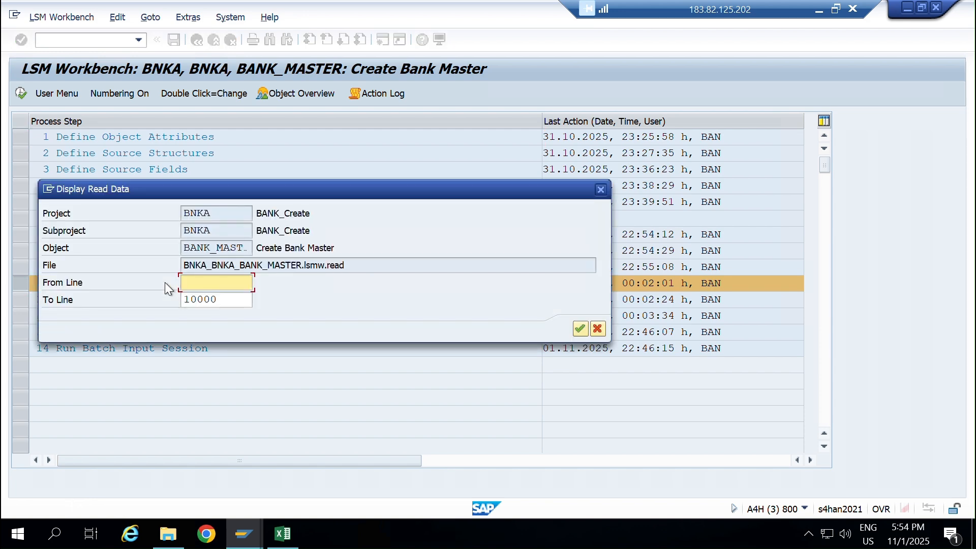
key(Return)
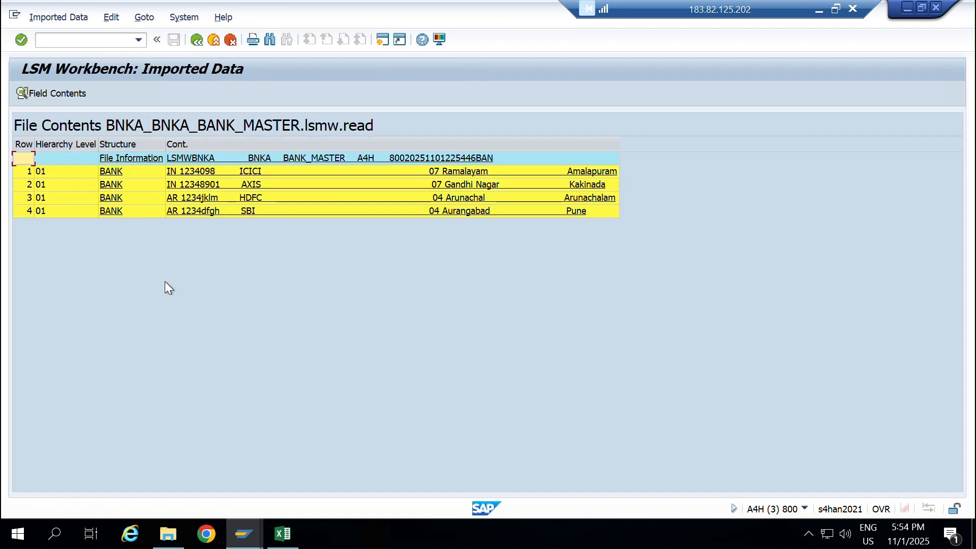
click(179, 202)
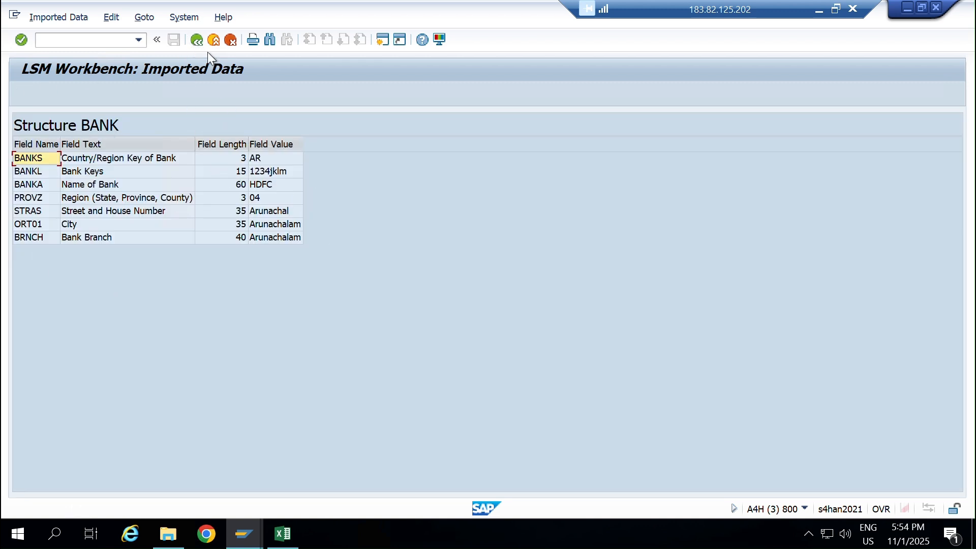
click(198, 39)
click(199, 38)
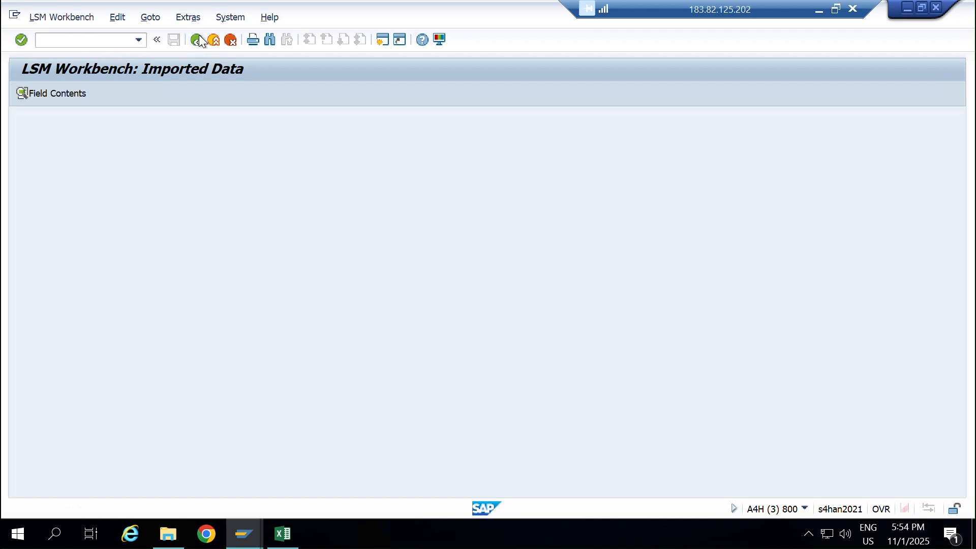
click(198, 38)
Run Convert Data for all transactions of BANK_MASTER and leave the conversion log.
double_click(148, 299)
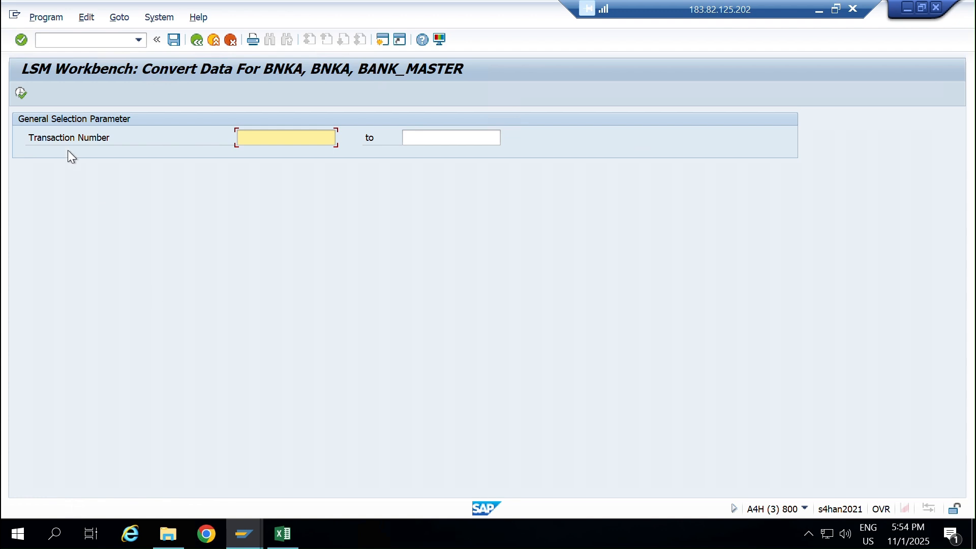
click(20, 94)
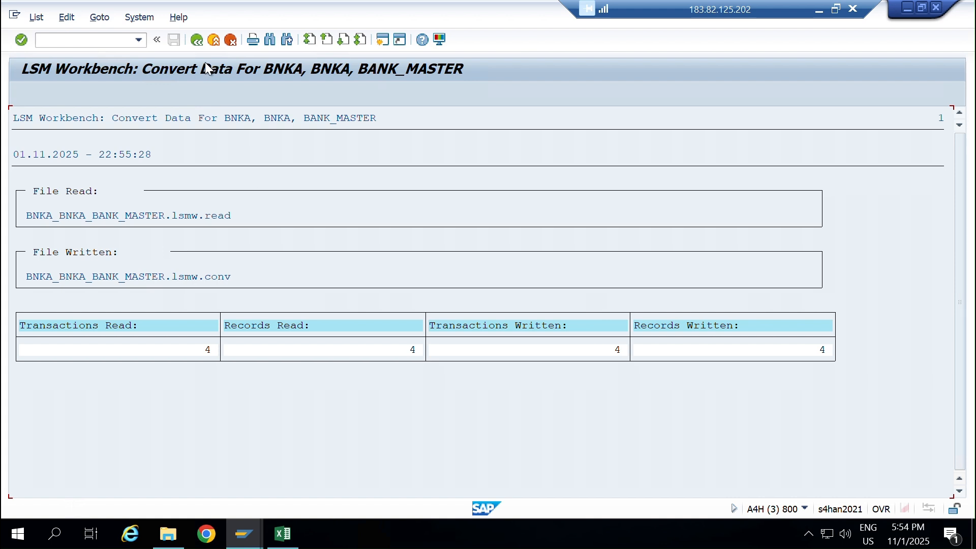
click(197, 40)
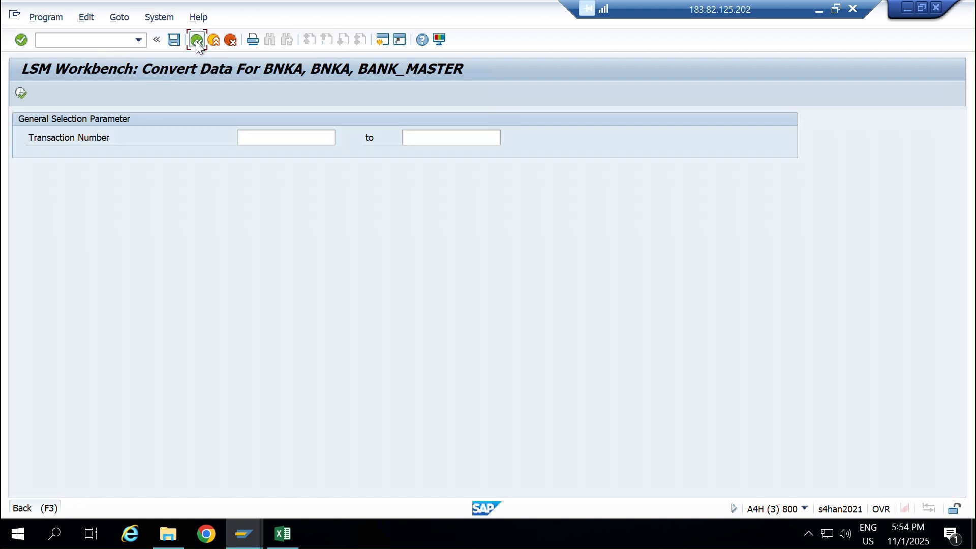
Display the converted data with the default line range, compare the HDFC record's field contents with the Excel source sheet and return to the process steps.
click(197, 40)
double_click(152, 316)
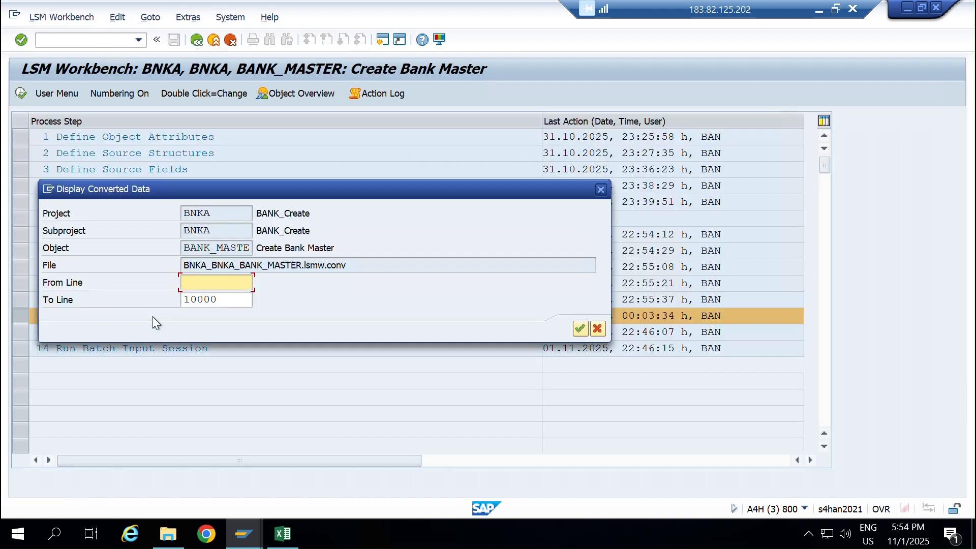
key(Return)
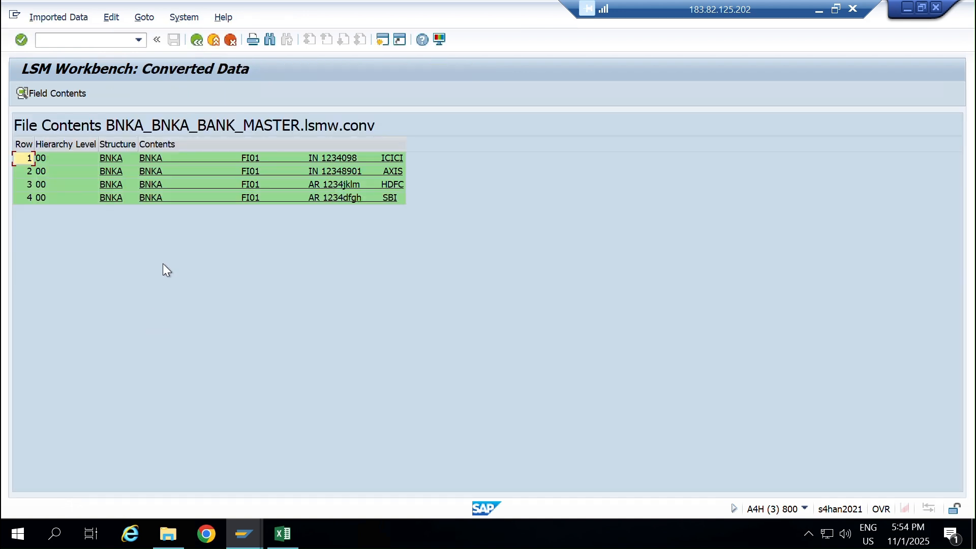
double_click(129, 183)
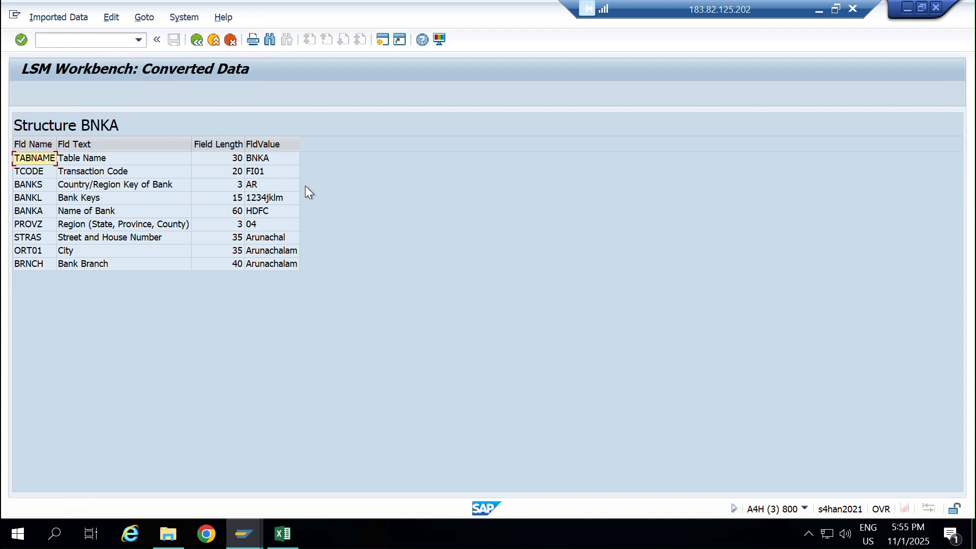
key(alt+Tab)
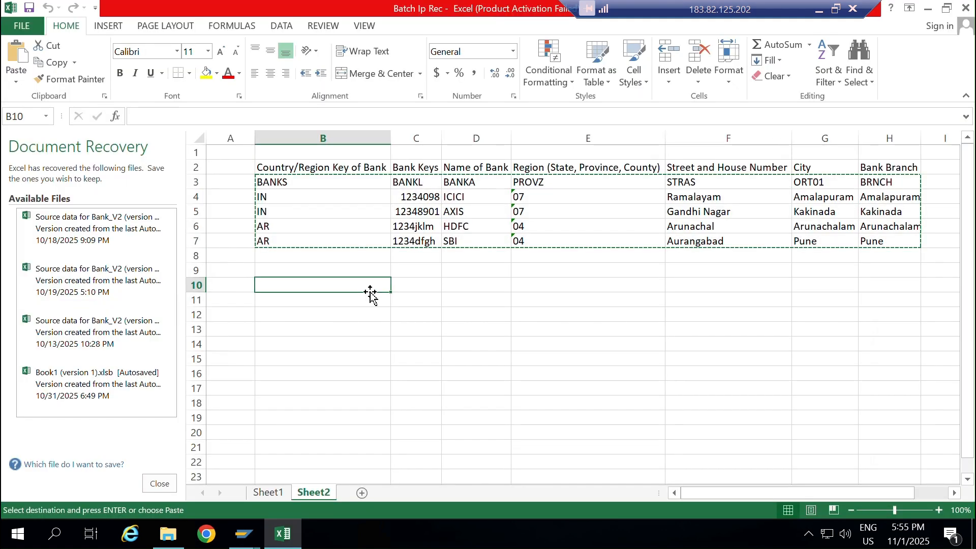
key(alt+Tab)
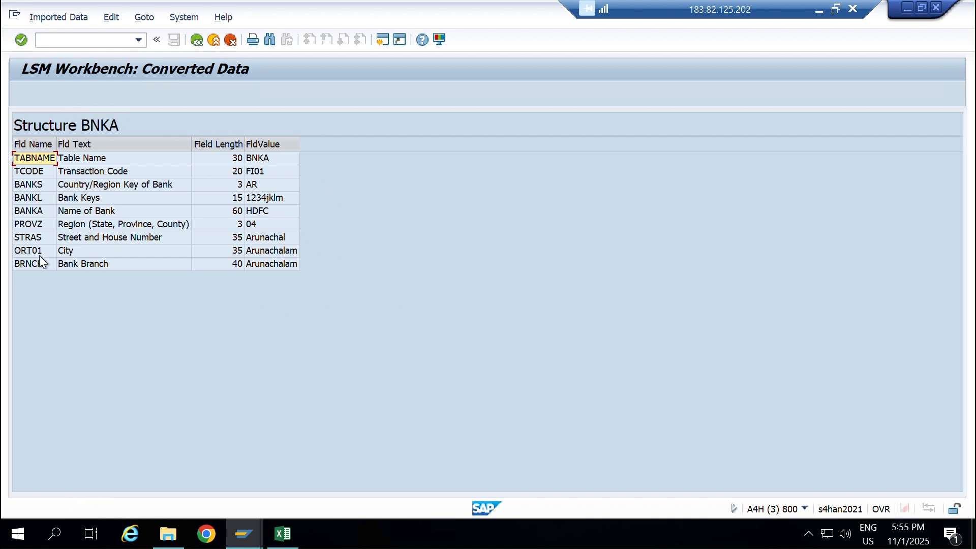
click(195, 43)
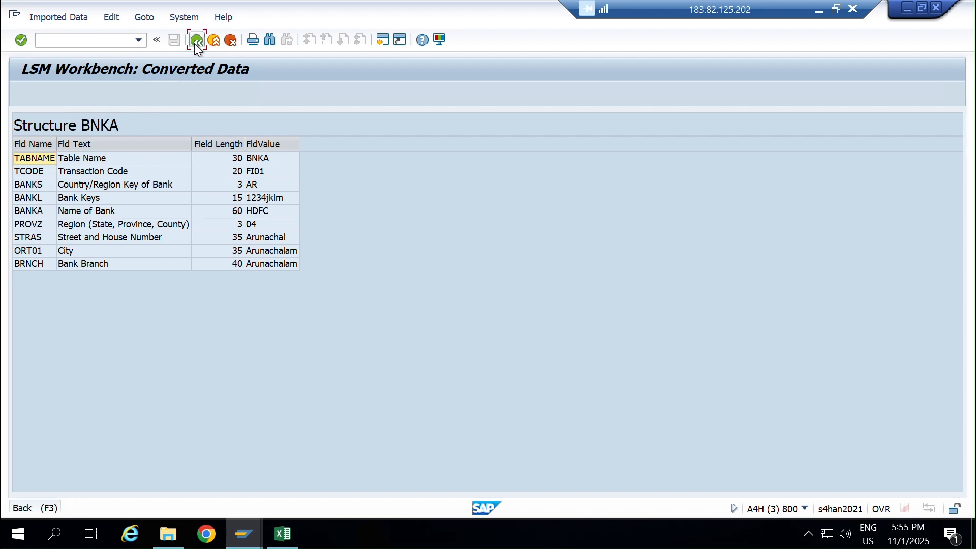
click(194, 44)
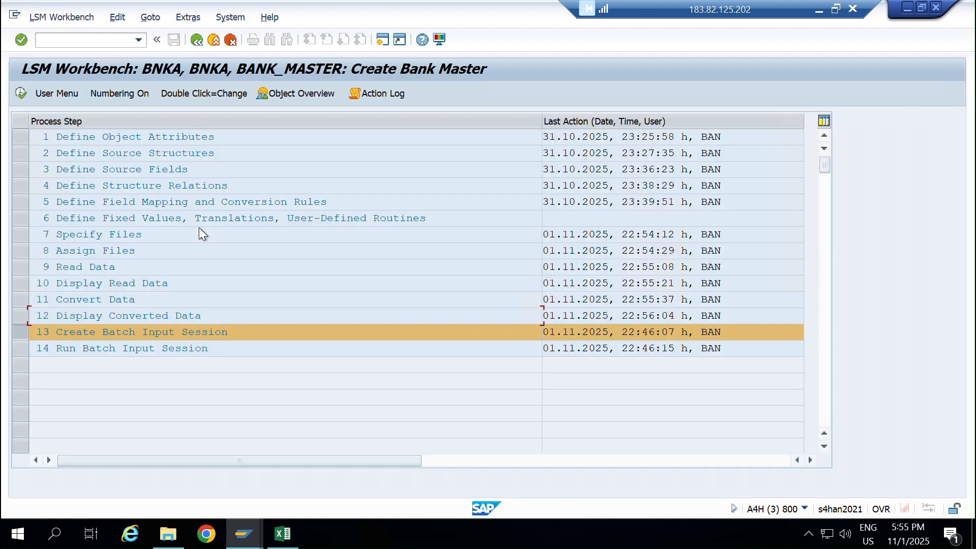
Create the BANK_MASTER batch input session from the converted file with the option to keep batch input folders enabled.
double_click(206, 334)
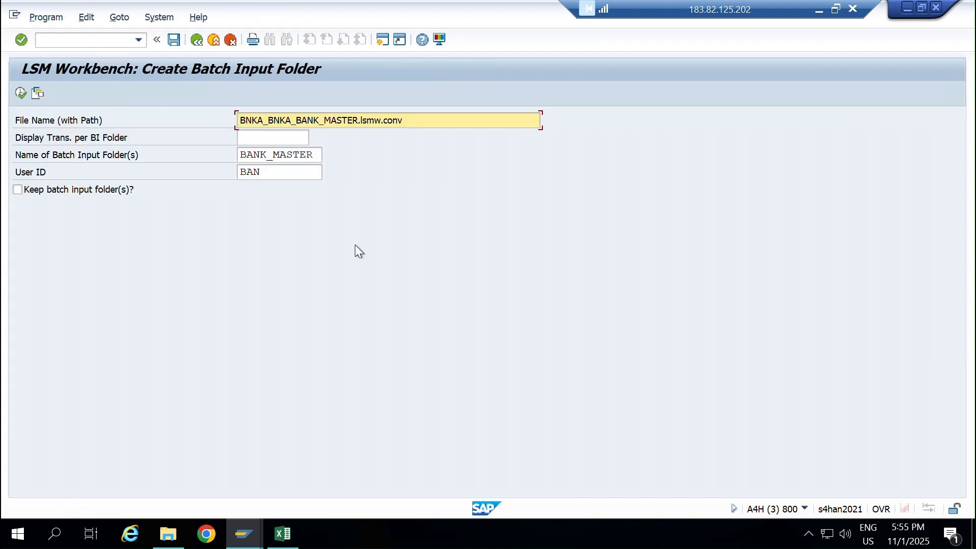
click(17, 190)
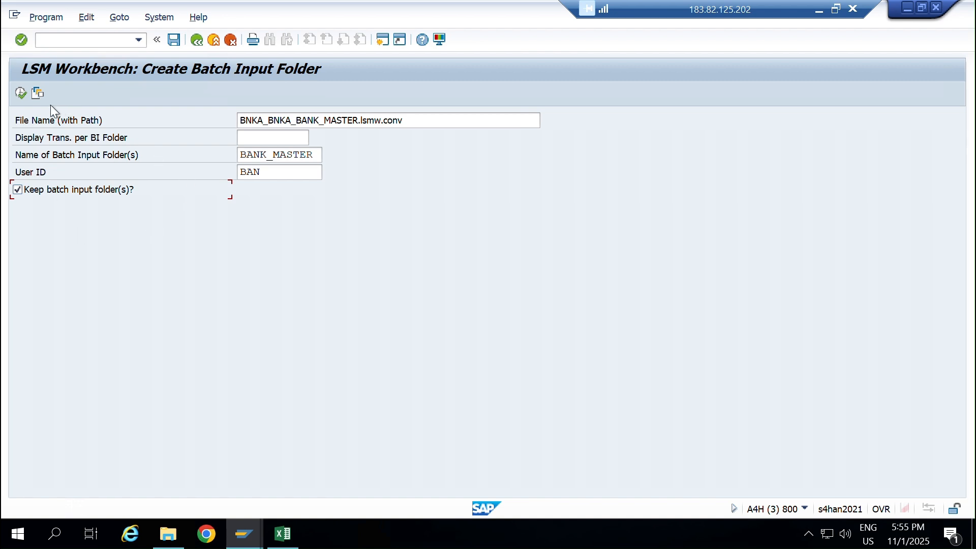
click(20, 94)
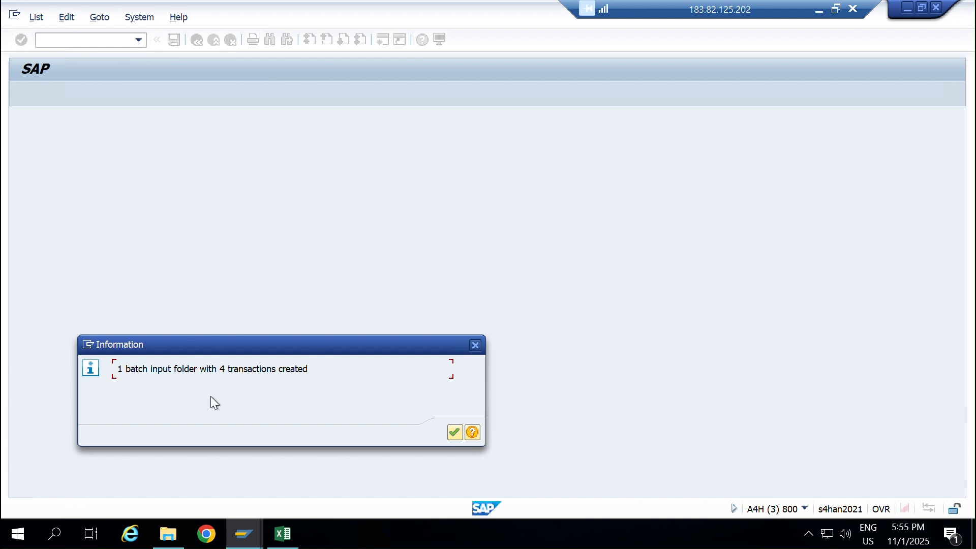
key(Return)
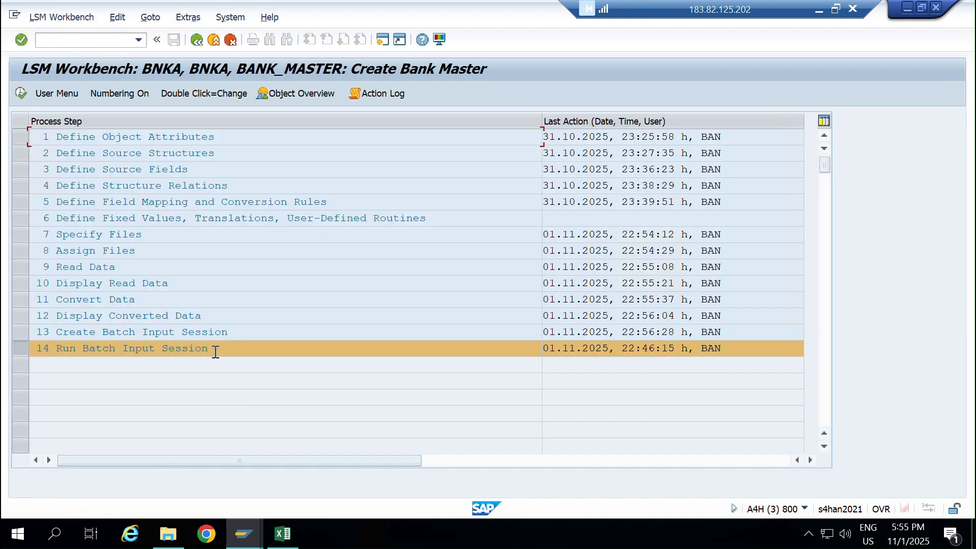
Open the Run Batch Input Session step, select only the new, unprocessed BANK_MASTER session and process it in Background mode.
double_click(200, 345)
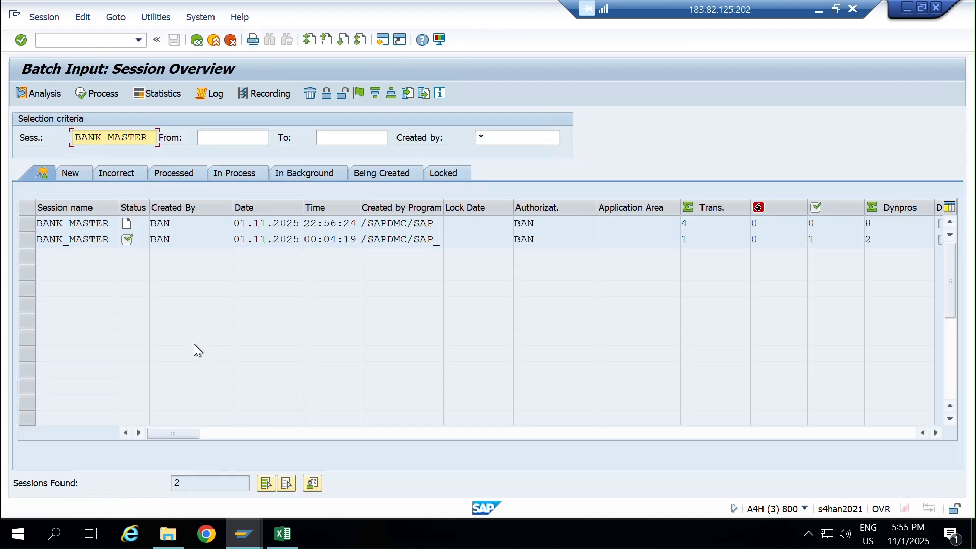
click(27, 239)
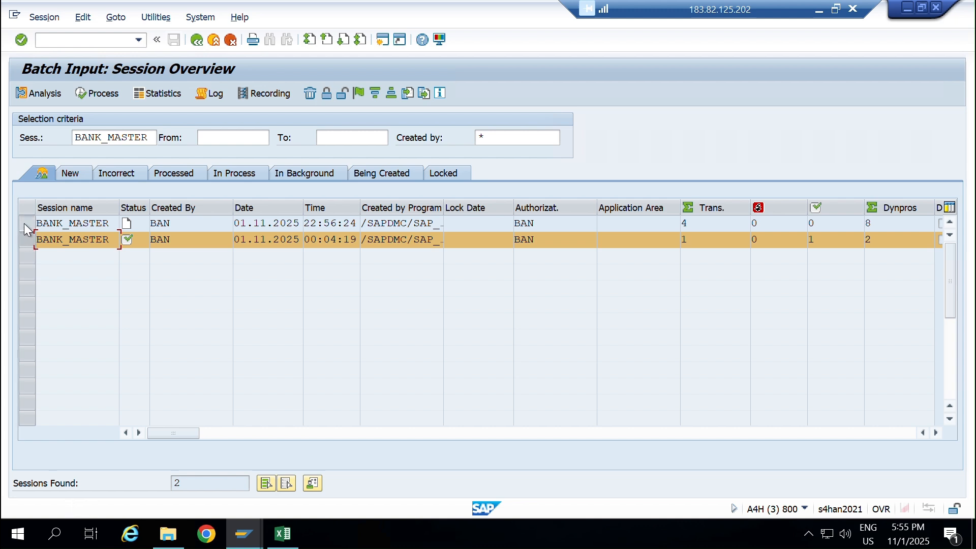
click(23, 224)
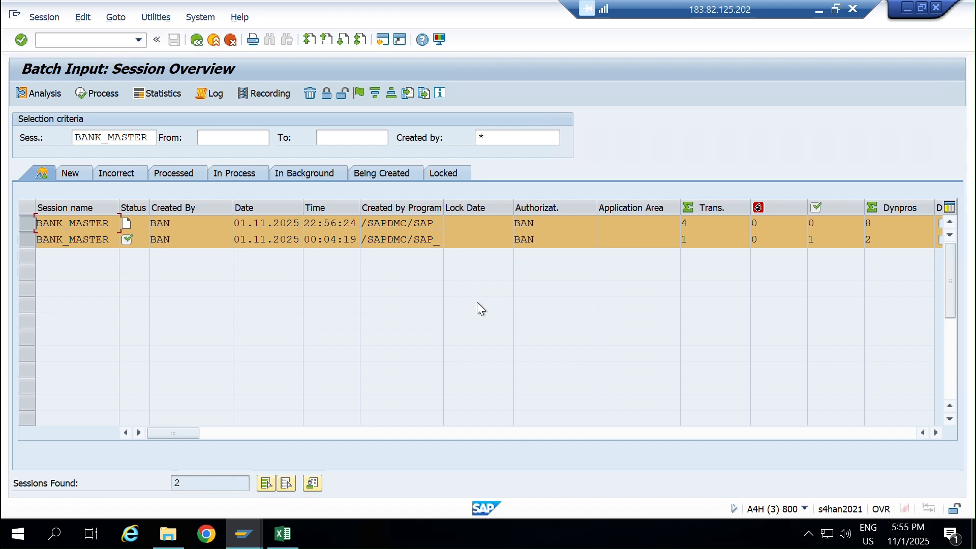
click(22, 242)
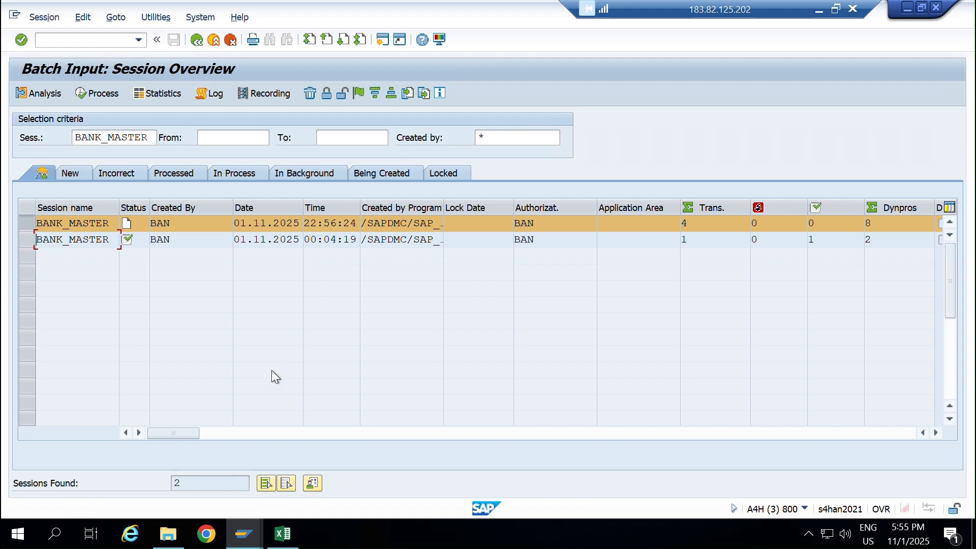
click(99, 100)
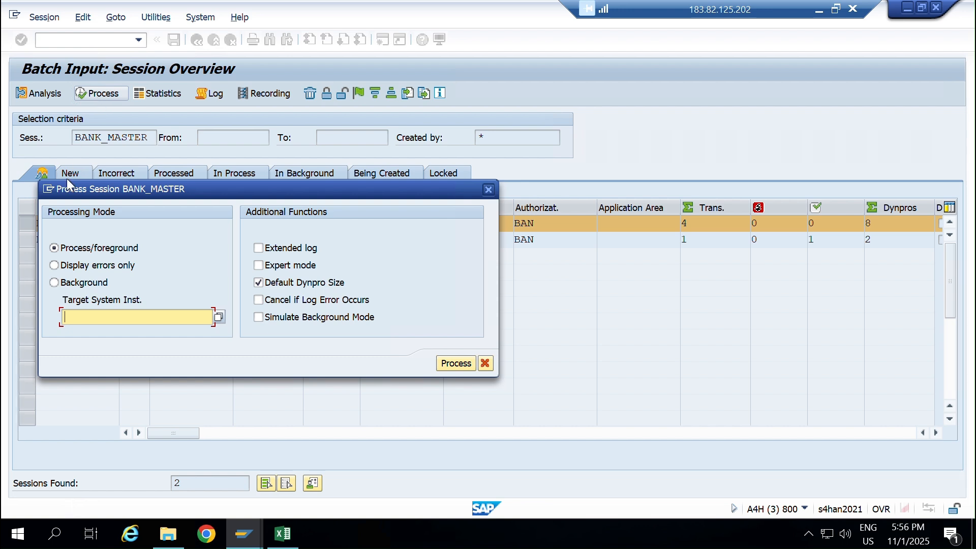
click(54, 269)
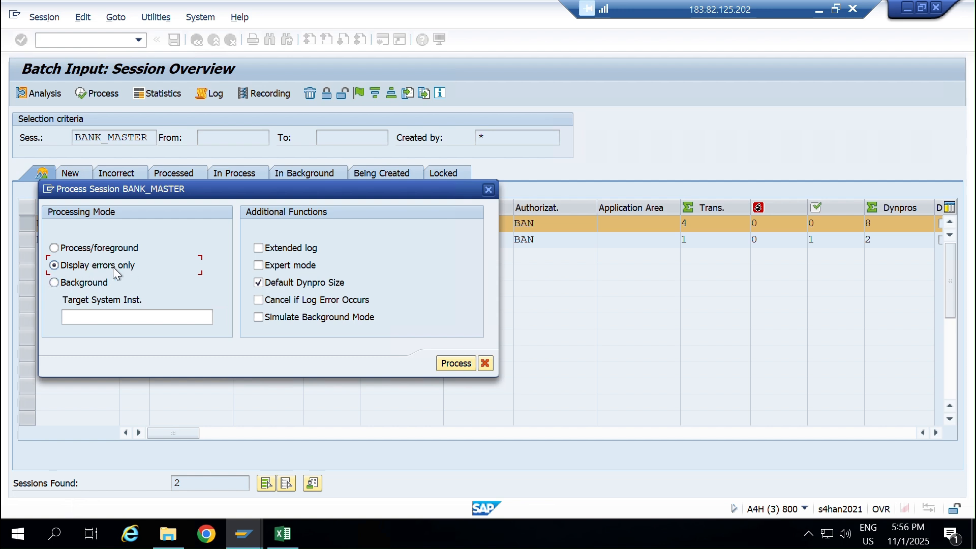
click(67, 286)
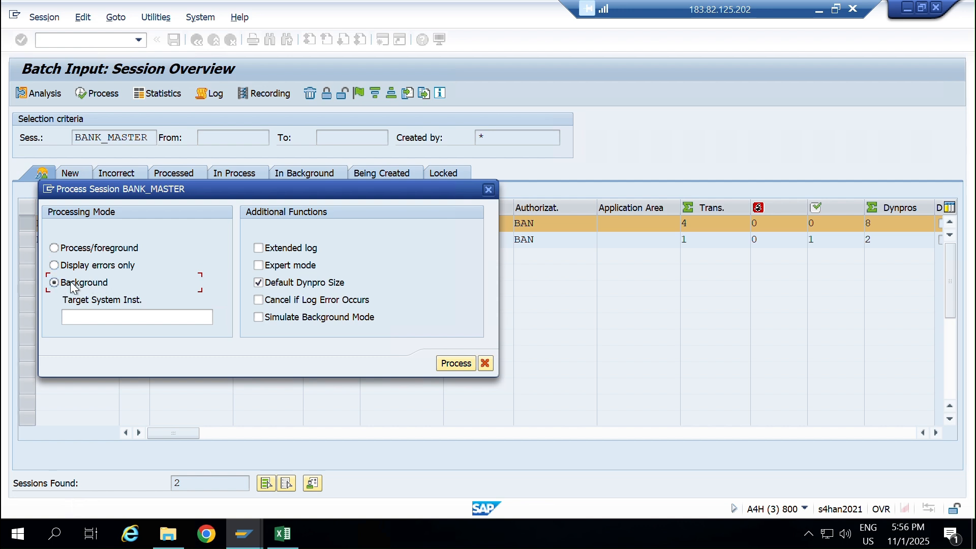
click(446, 363)
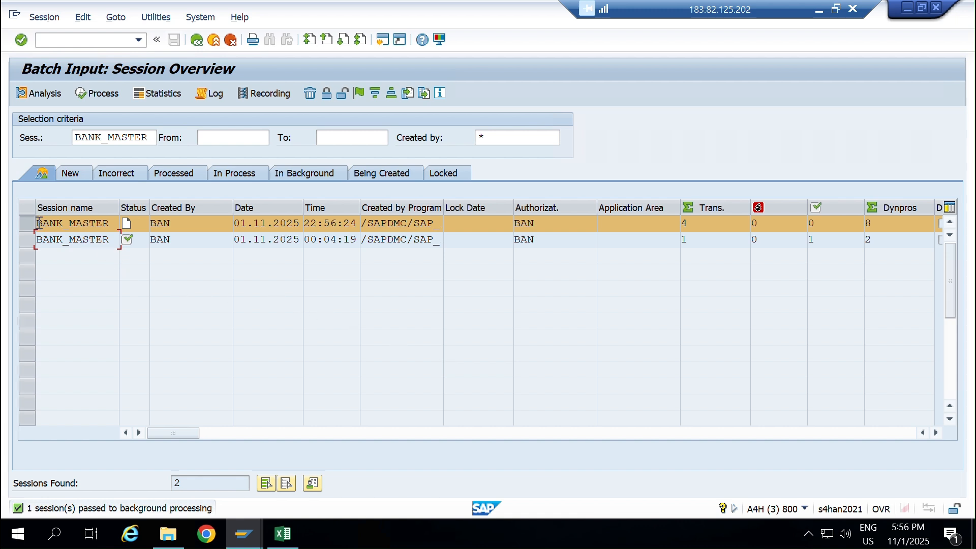
Open the analysis of the new BANK_MASTER session and review the processed, error and created transaction counts in its overview.
click(41, 94)
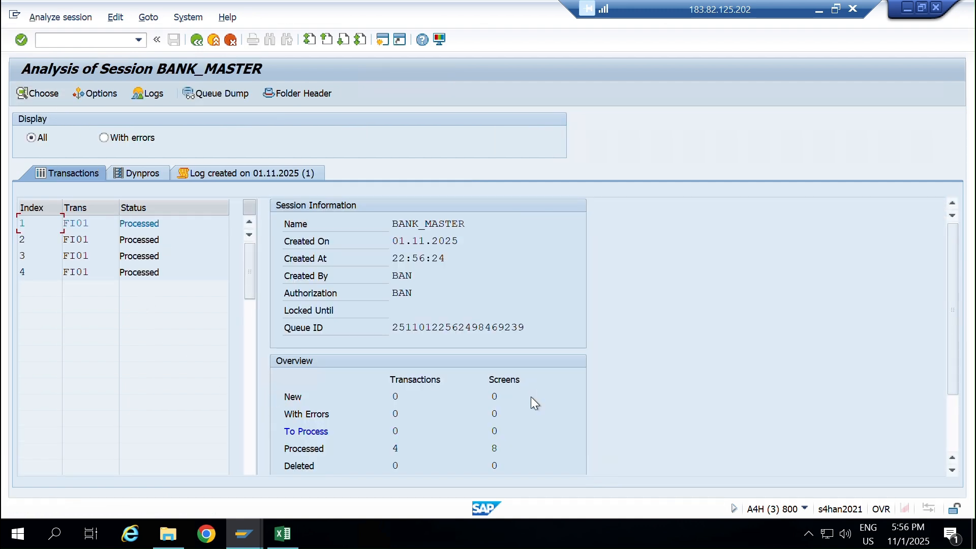
scroll(531, 396, down, 1)
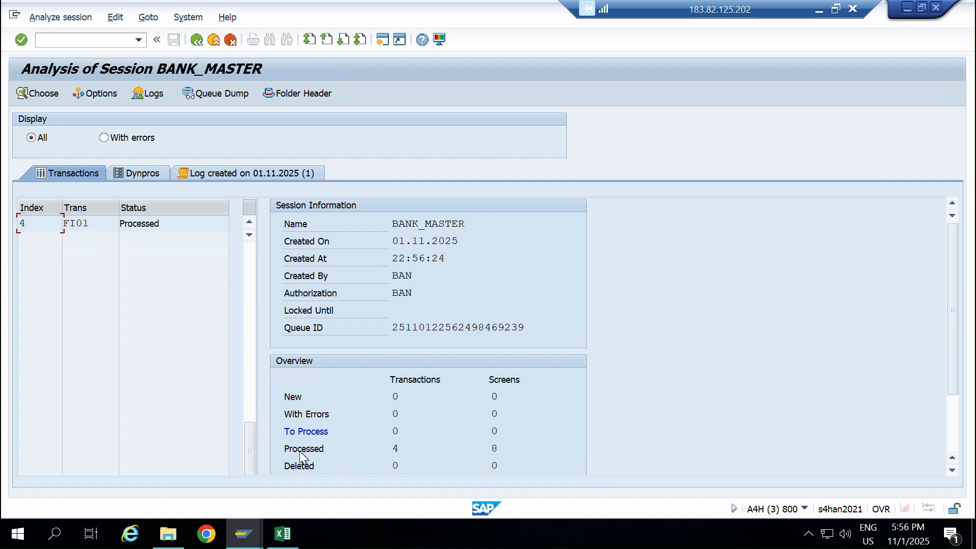
click(393, 447)
click(408, 413)
scroll(374, 421, down, 2)
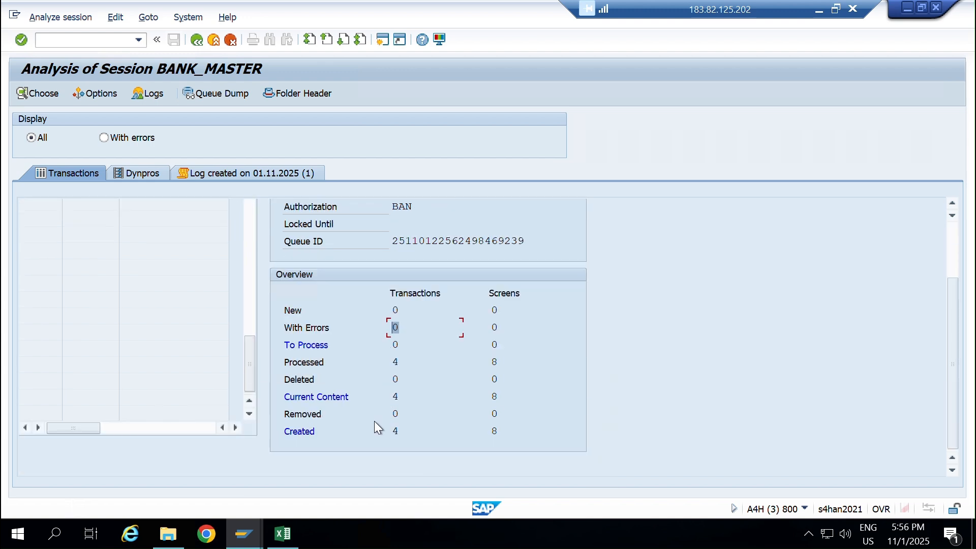
click(400, 430)
scroll(361, 431, up, 2)
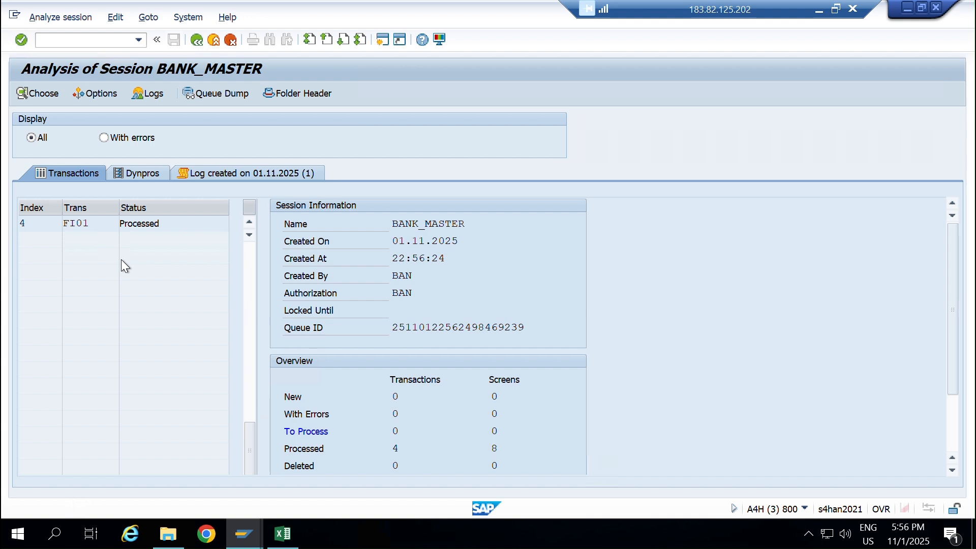
scroll(358, 471, down, 2)
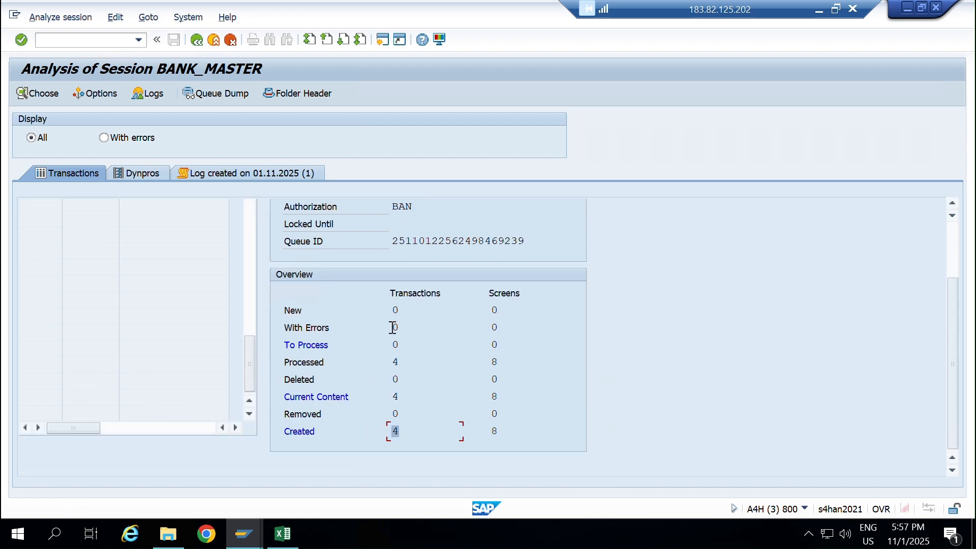
click(411, 325)
scroll(398, 347, up, 2)
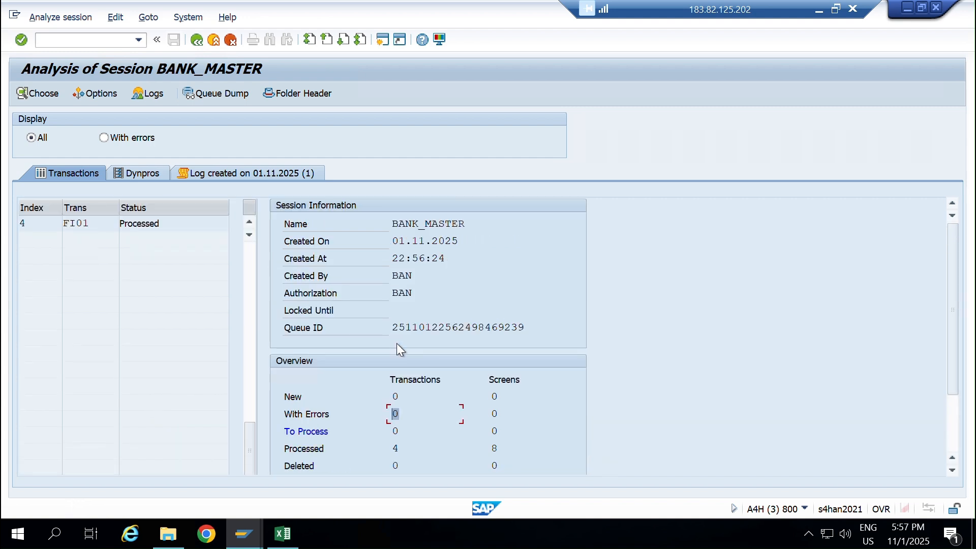
Switch the transaction list between all transactions and those with errors to check the session for failed records.
click(116, 142)
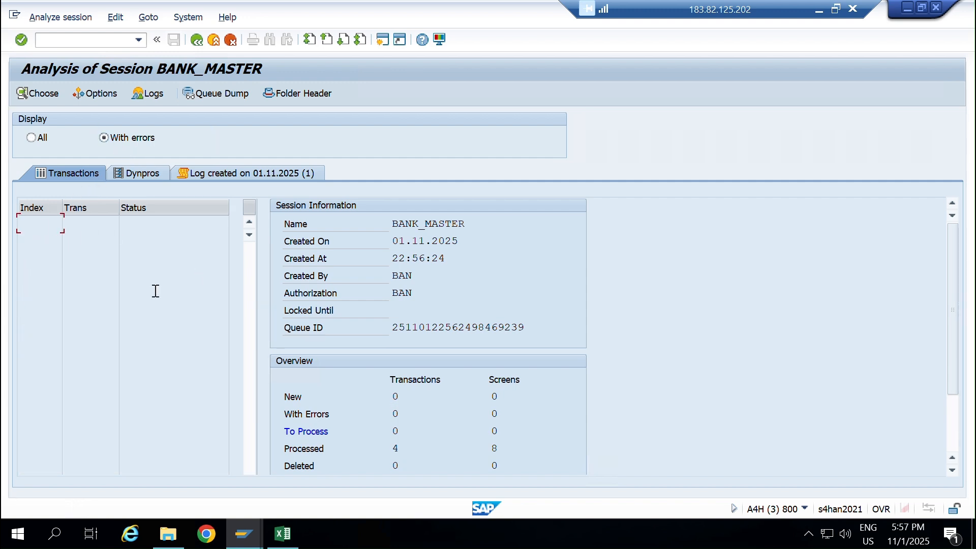
click(32, 138)
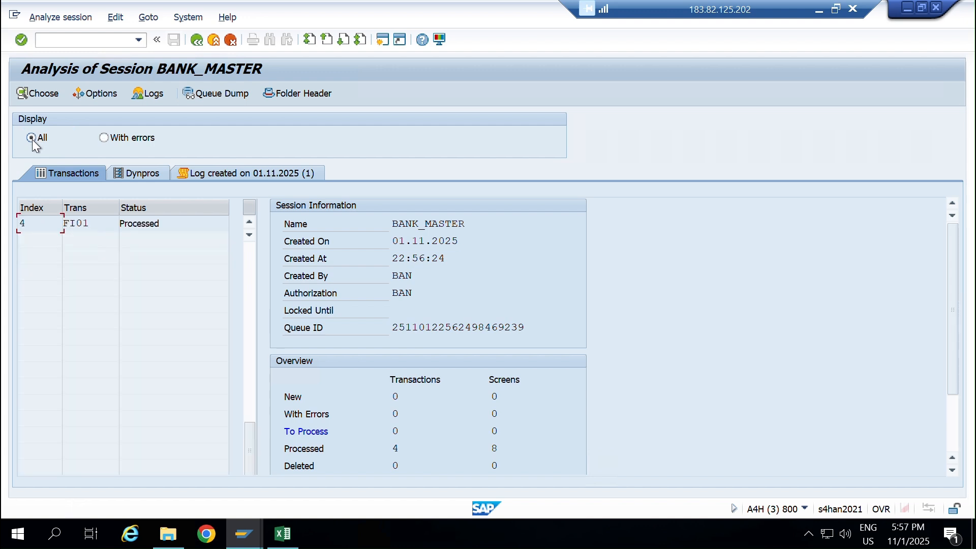
scroll(114, 331, up, 1)
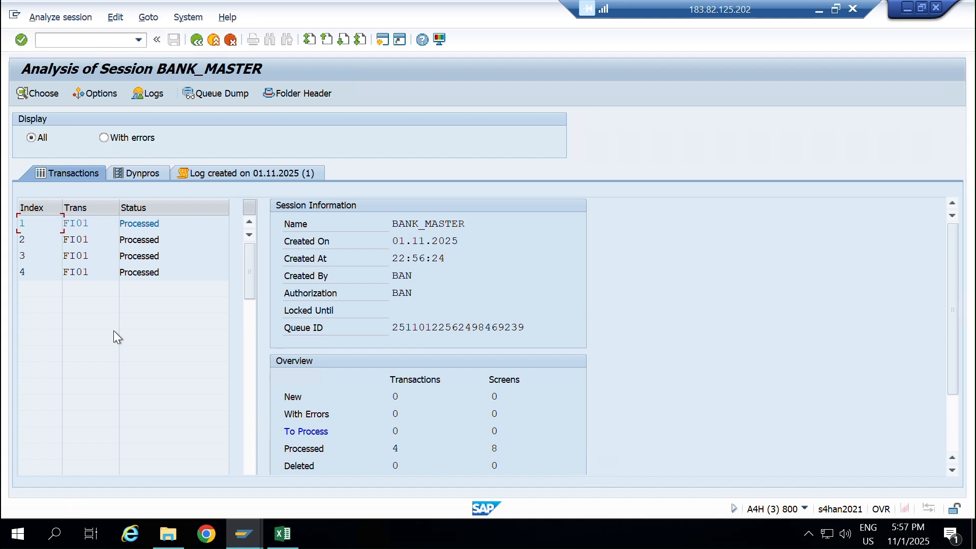
click(108, 143)
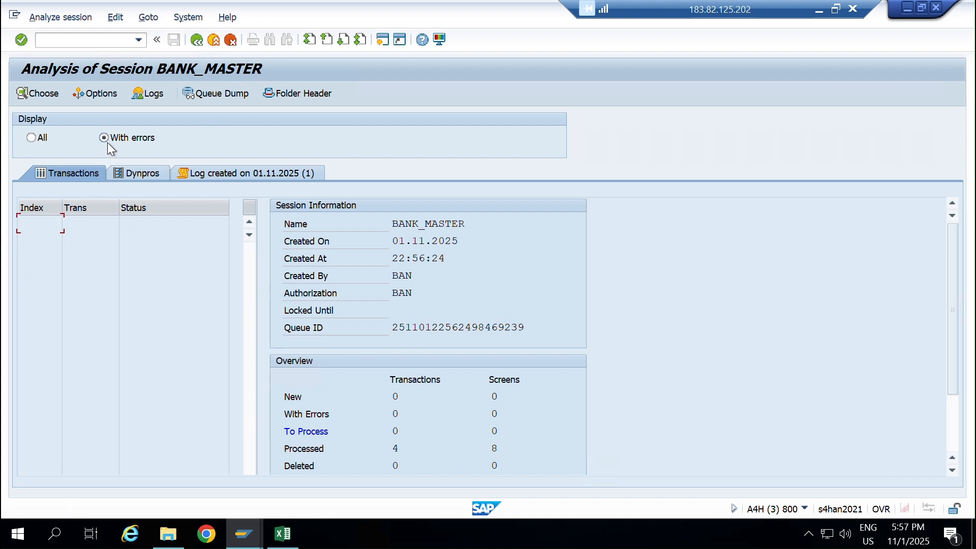
click(41, 136)
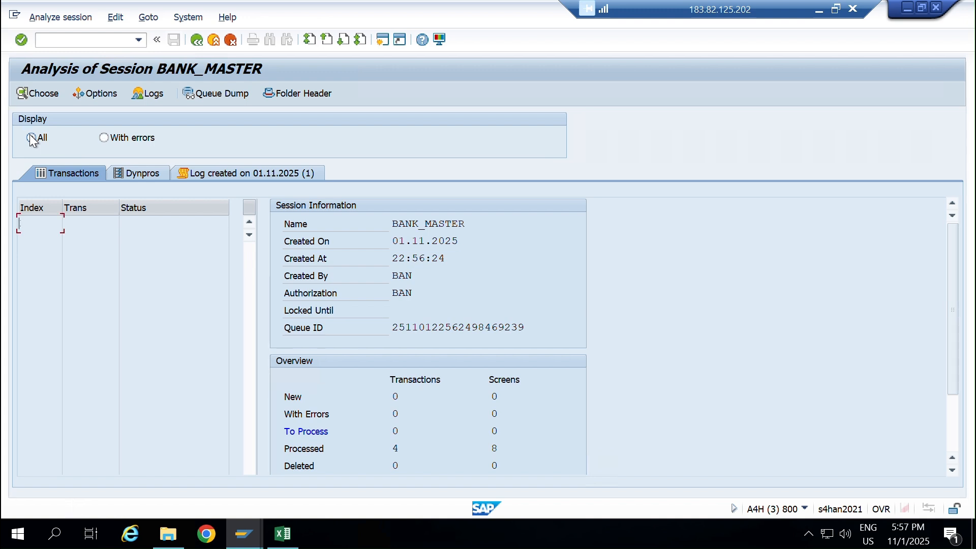
click(104, 138)
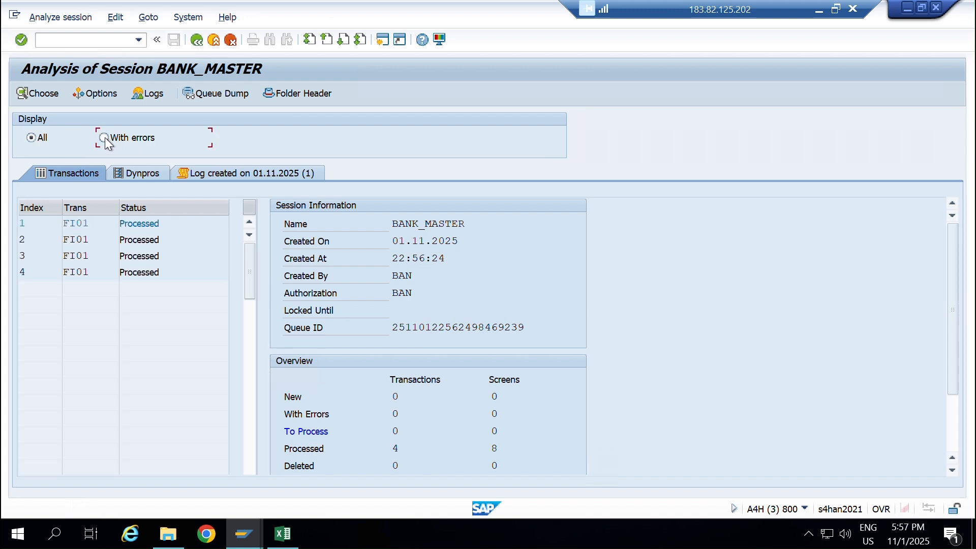
Review the session's processing log, view the message details for the third transaction's result and return to the session overview.
click(239, 174)
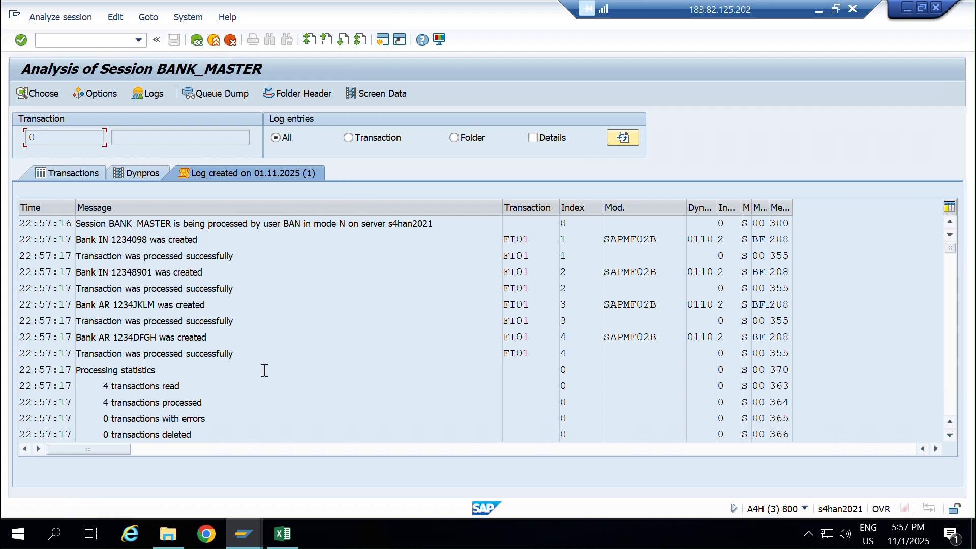
click(211, 321)
double_click(212, 321)
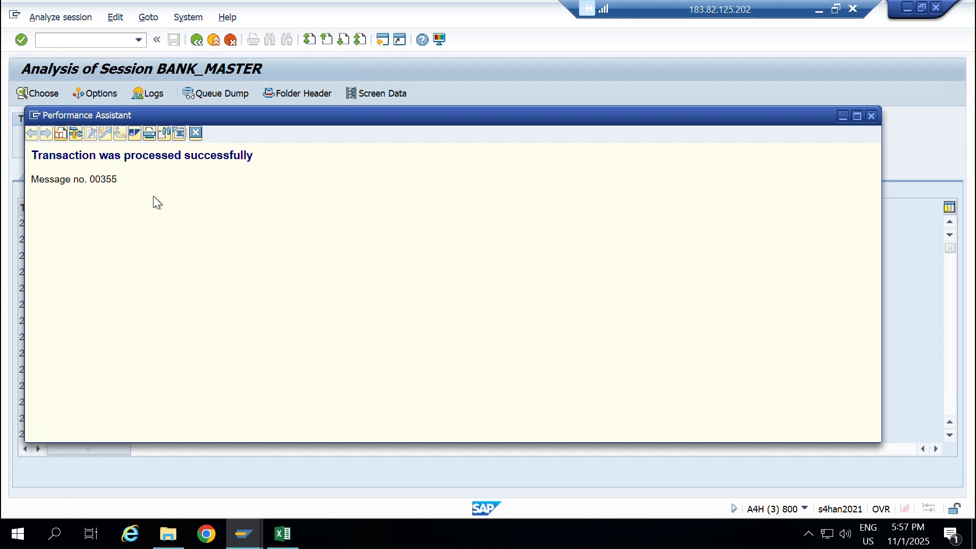
click(871, 116)
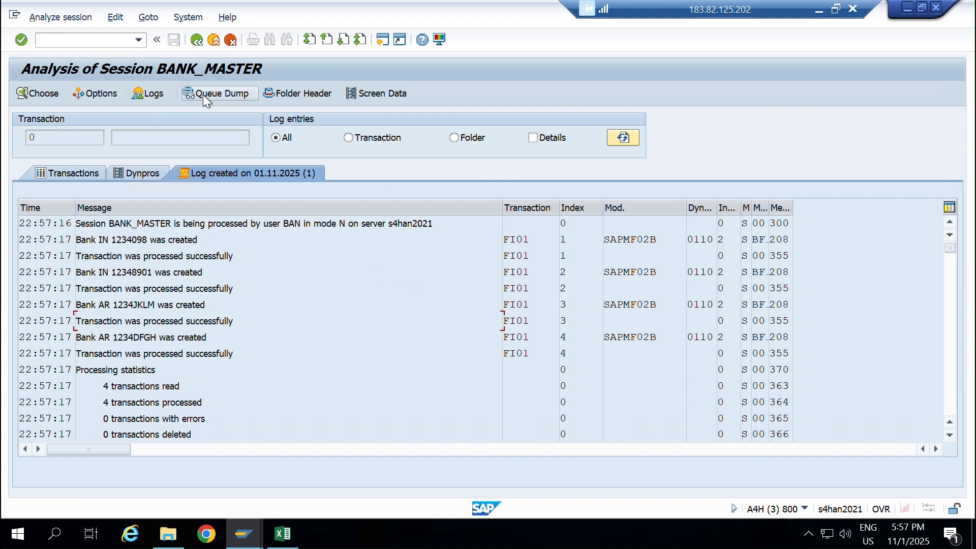
click(200, 44)
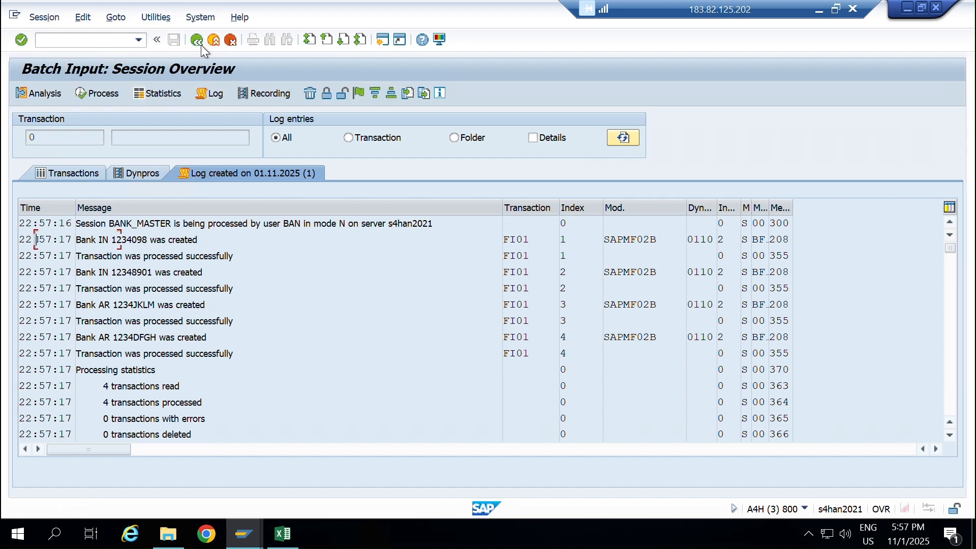
Reopen the Run Batch Input Session step and compare the list of all BANK_MASTER sessions with the new ones.
click(200, 45)
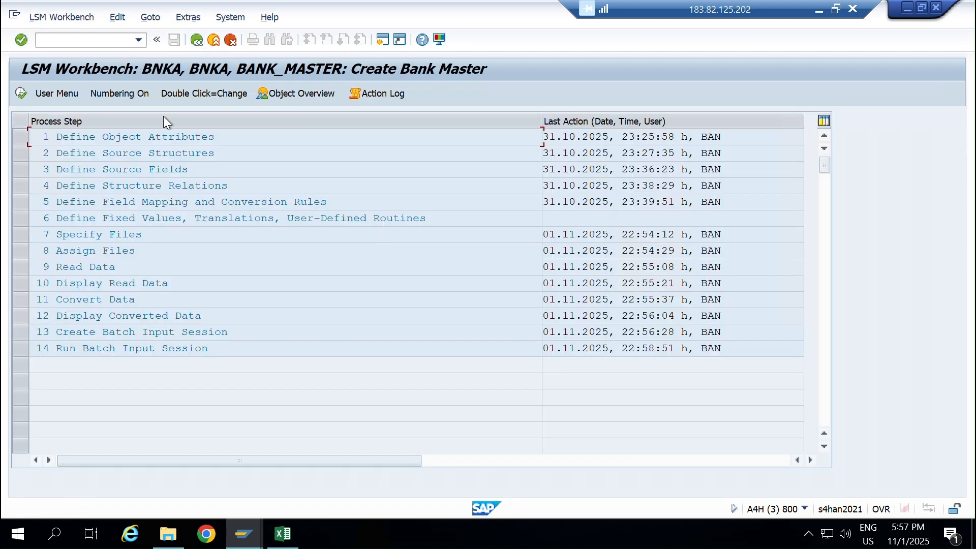
double_click(156, 345)
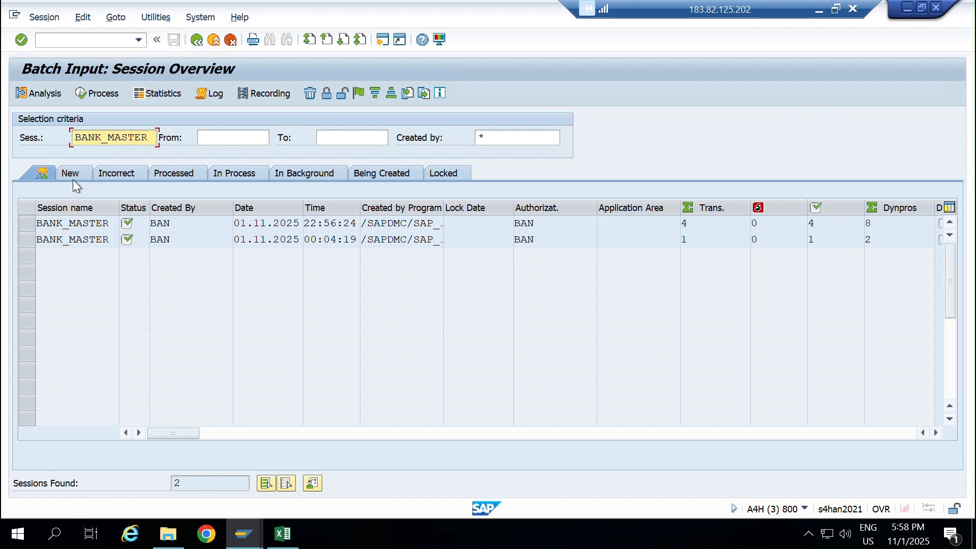
click(72, 177)
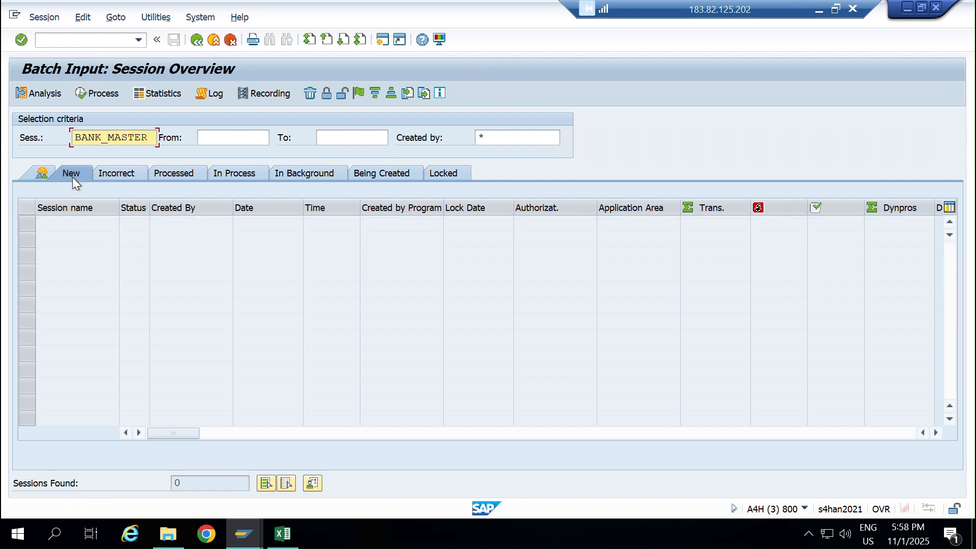
click(40, 173)
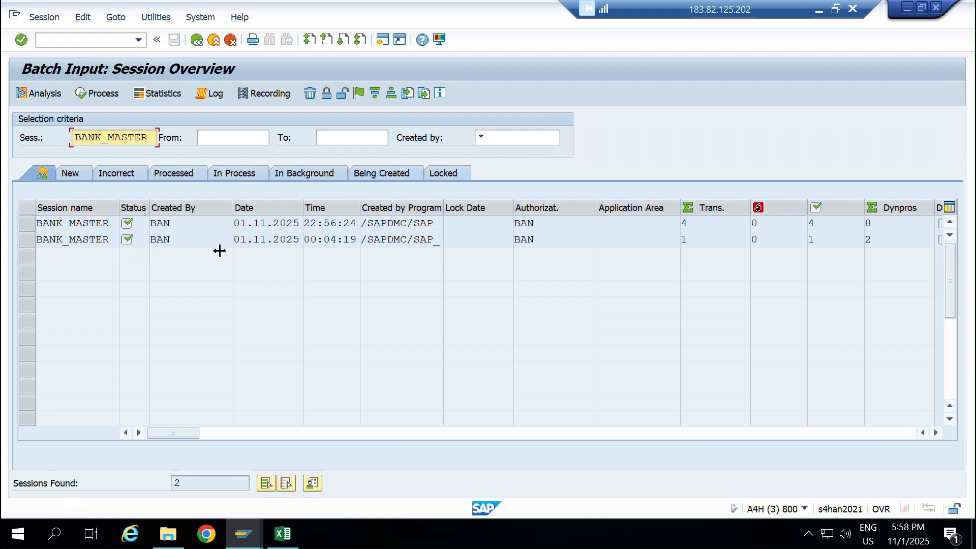
click(73, 175)
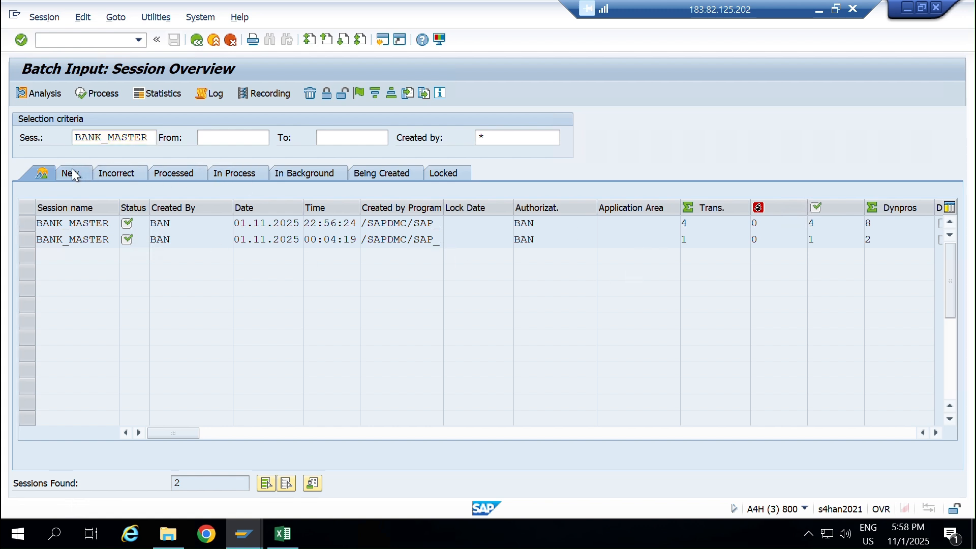
click(35, 174)
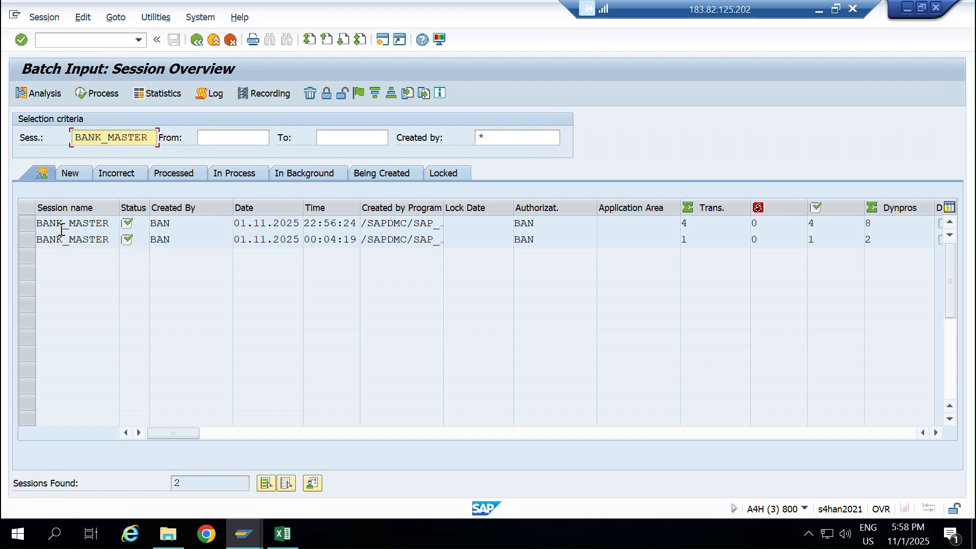
click(73, 176)
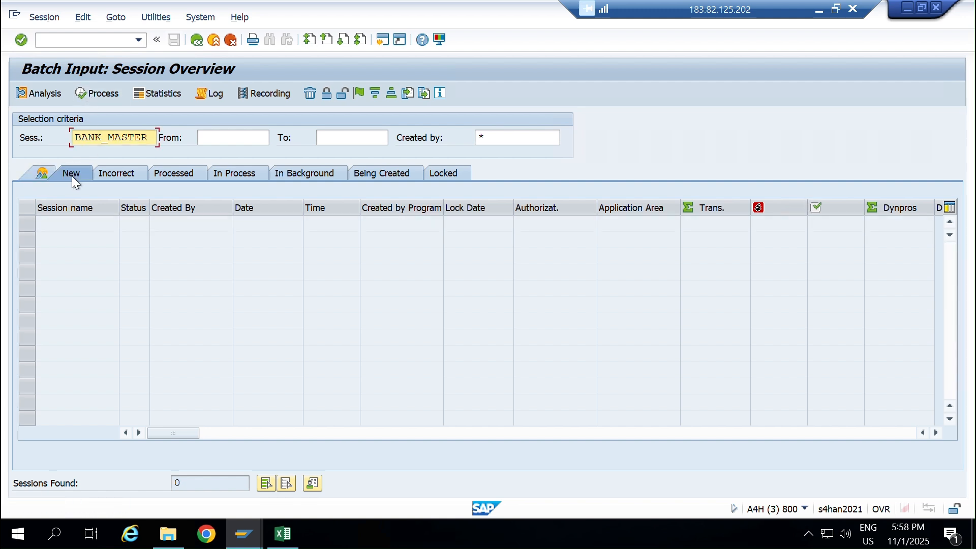
click(47, 175)
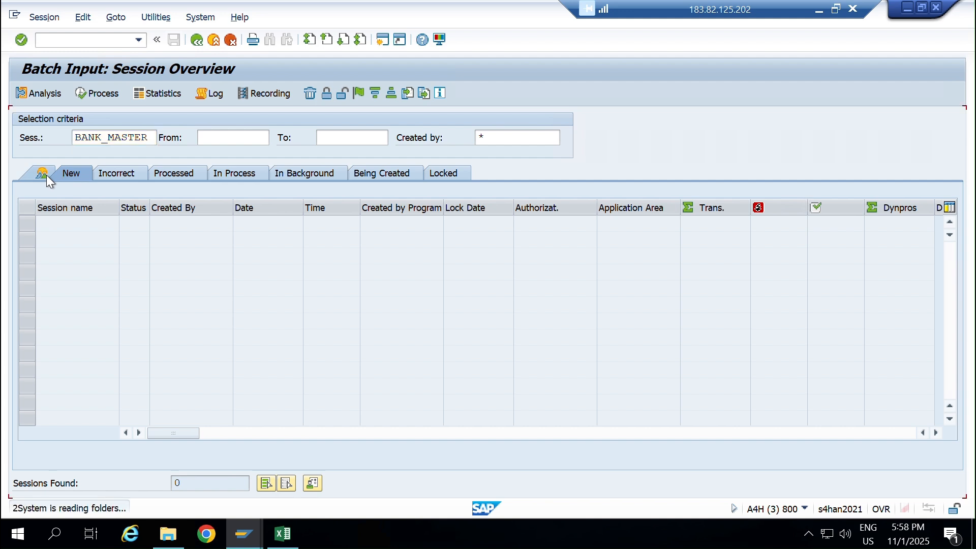
Check the BANK_MASTER sessions by status: Incorrect, Processed, In Process, In Background, Being Created and Locked, ending on the processed ones.
click(137, 173)
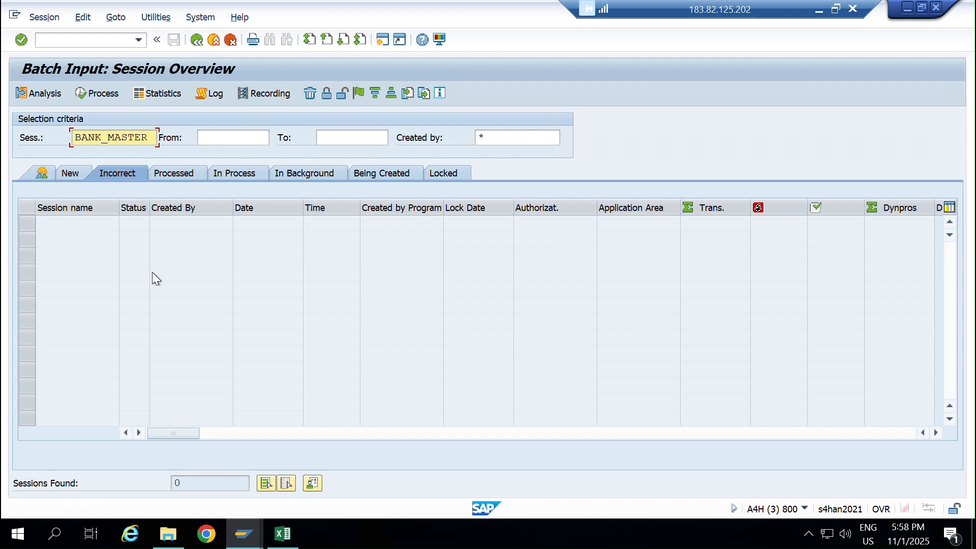
click(174, 173)
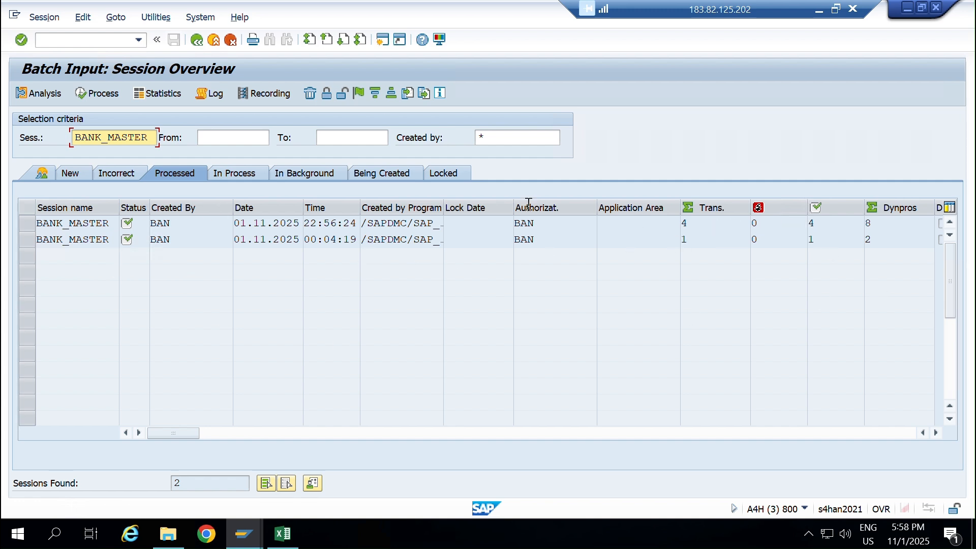
click(239, 175)
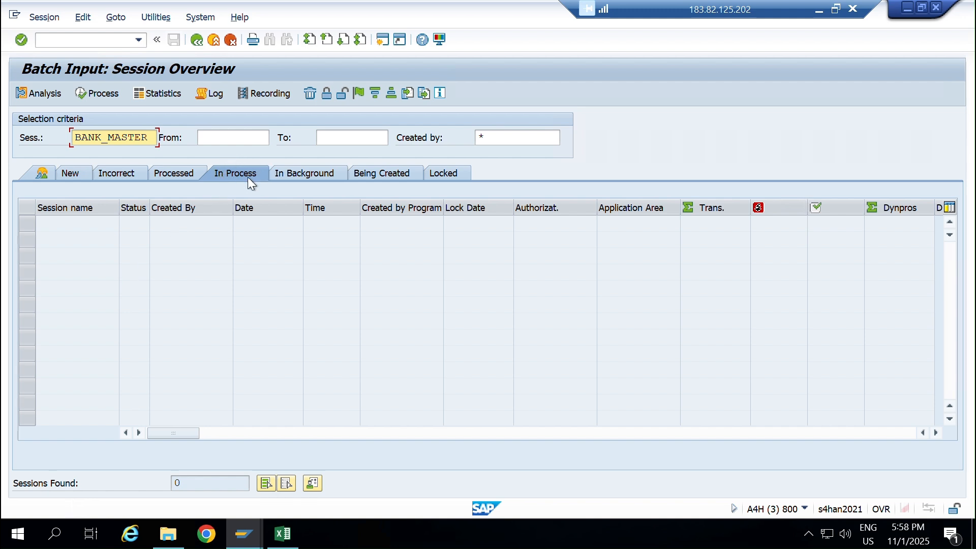
click(319, 175)
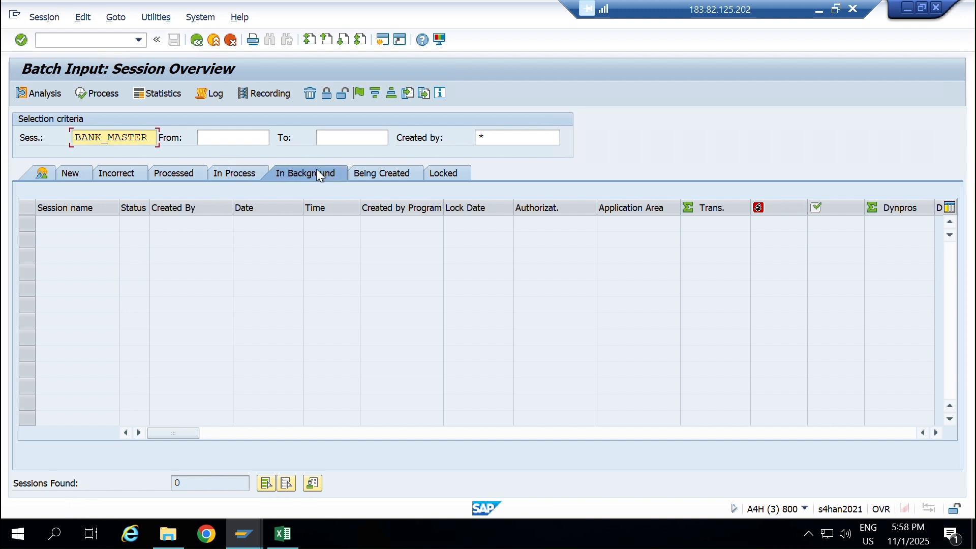
click(385, 171)
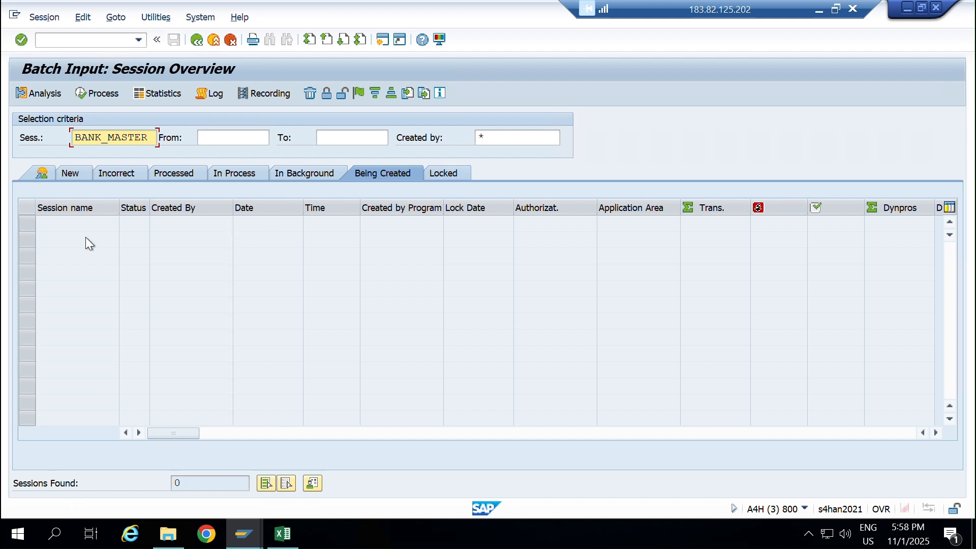
click(169, 173)
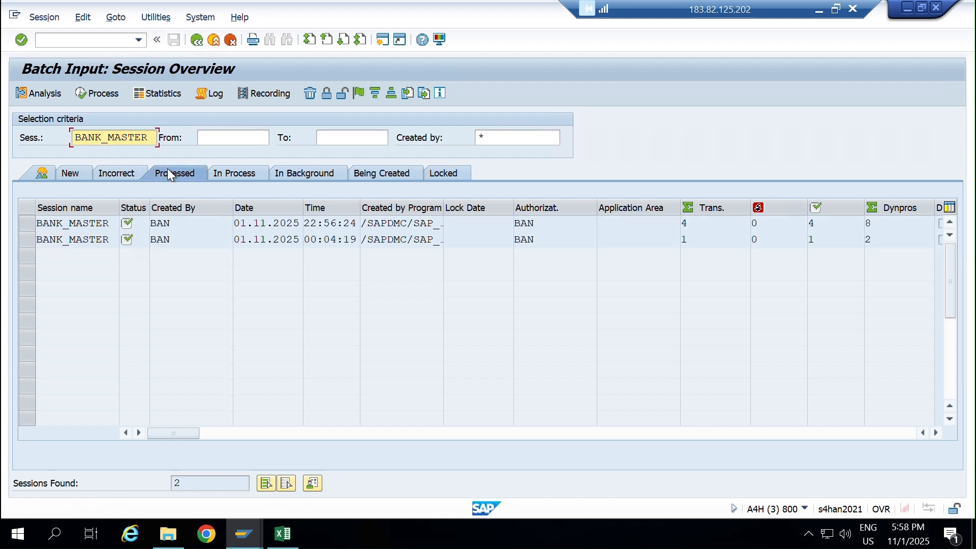
click(20, 223)
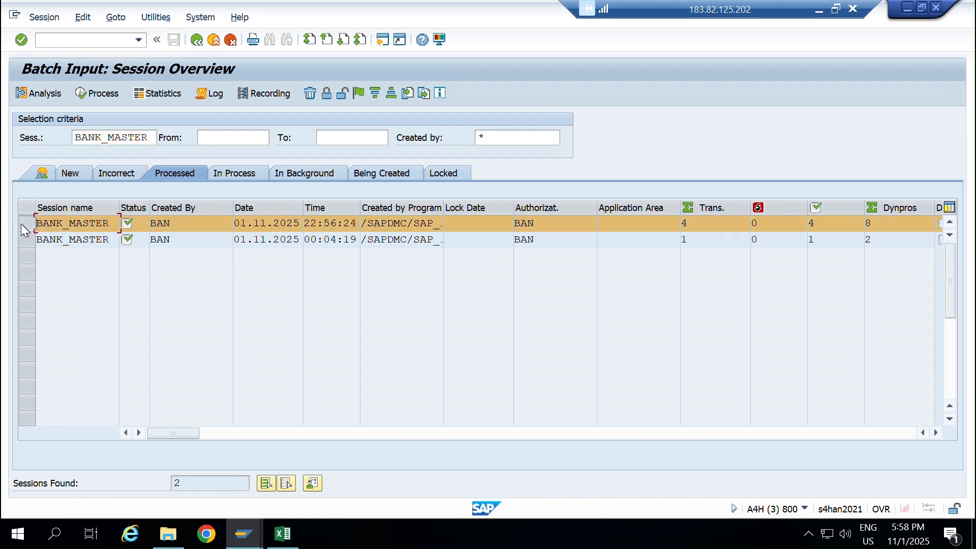
click(454, 173)
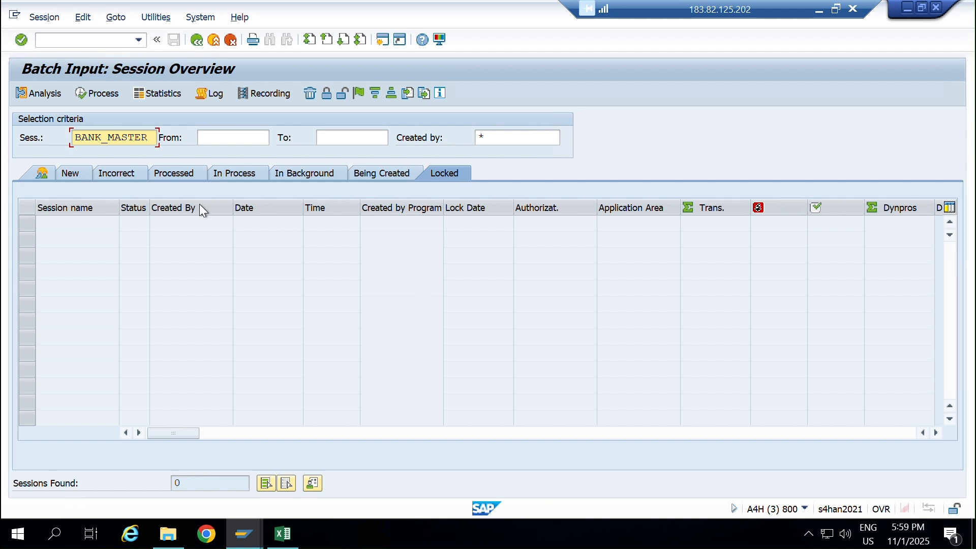
click(167, 171)
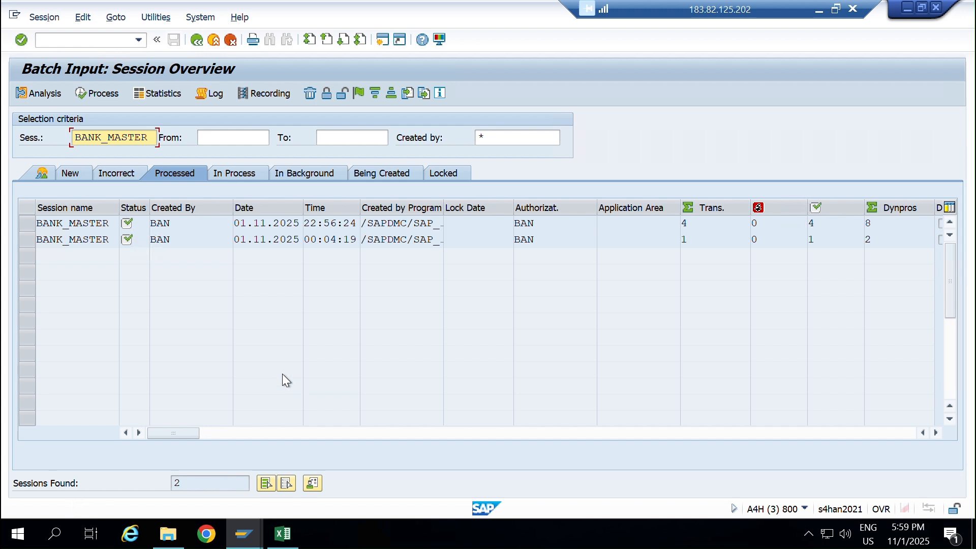
Try to process the already processed BANK_MASTER session created at 22:56:24 again.
click(90, 96)
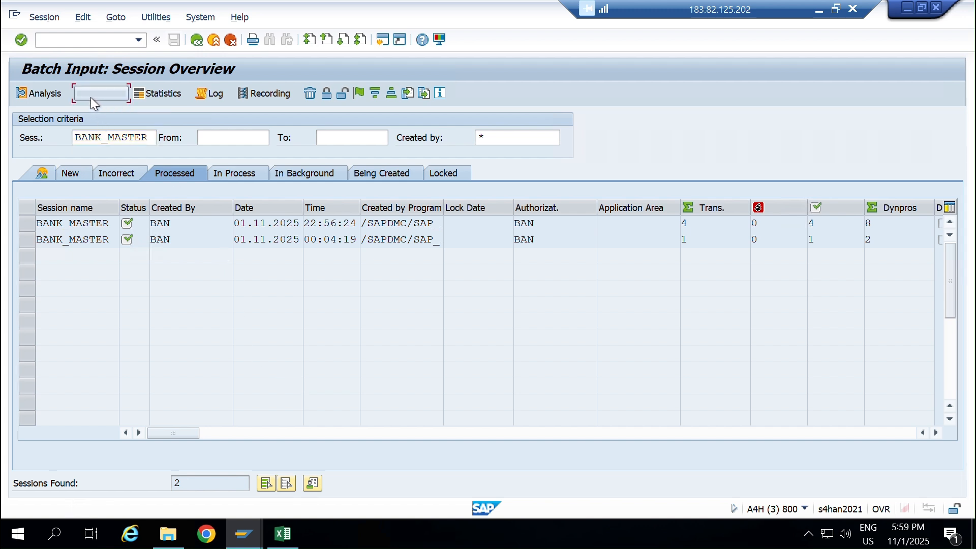
click(22, 219)
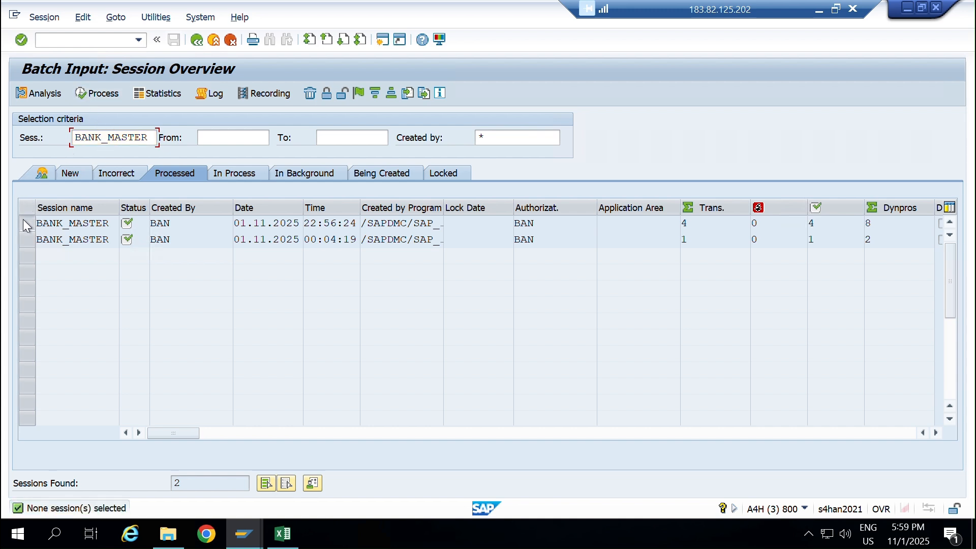
click(105, 93)
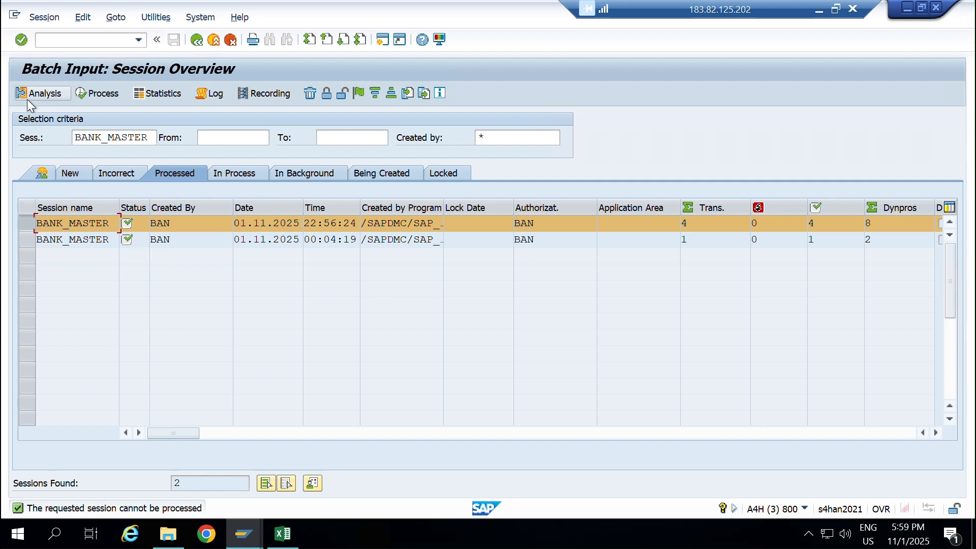
View the statistics of the BANK_MASTER session created at 22:56:24 and try to view them for both sessions together.
click(164, 95)
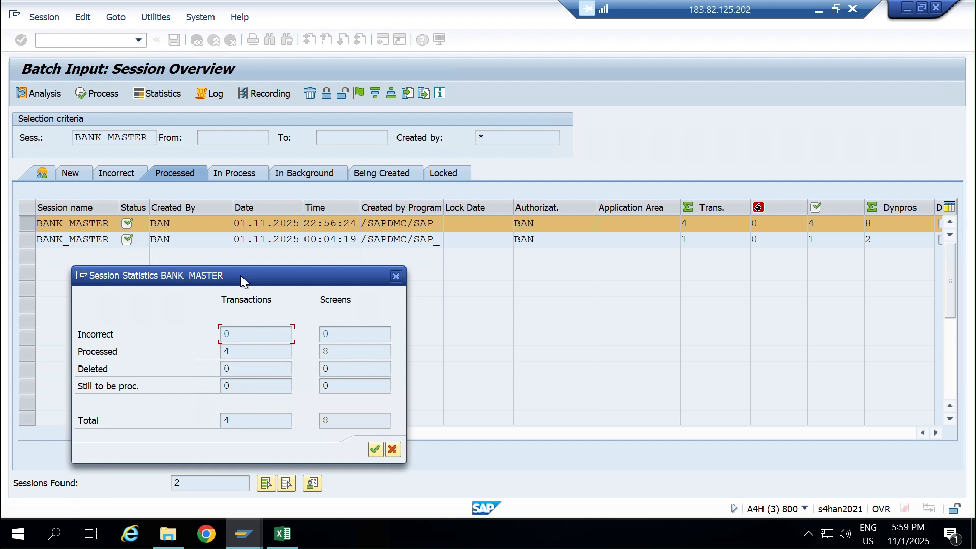
click(395, 276)
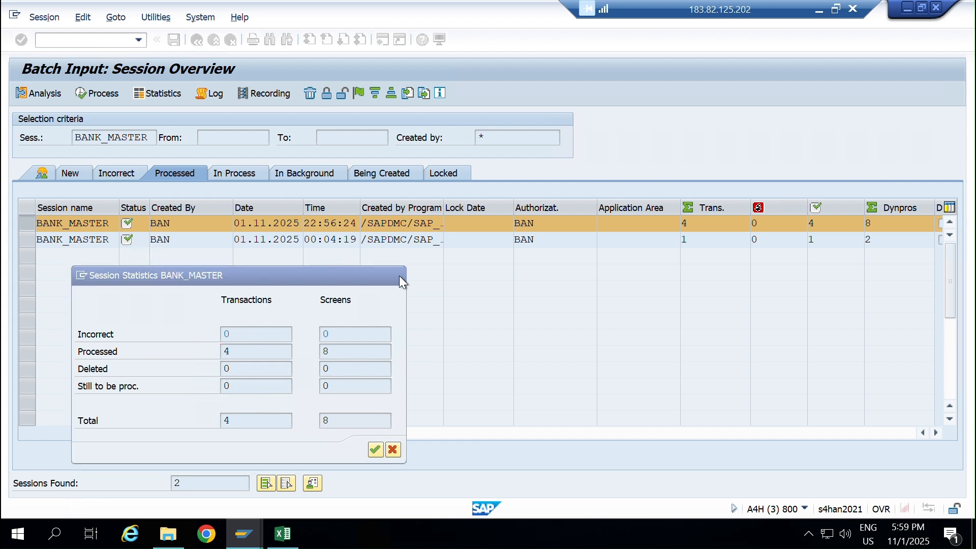
ctrl+click(22, 243)
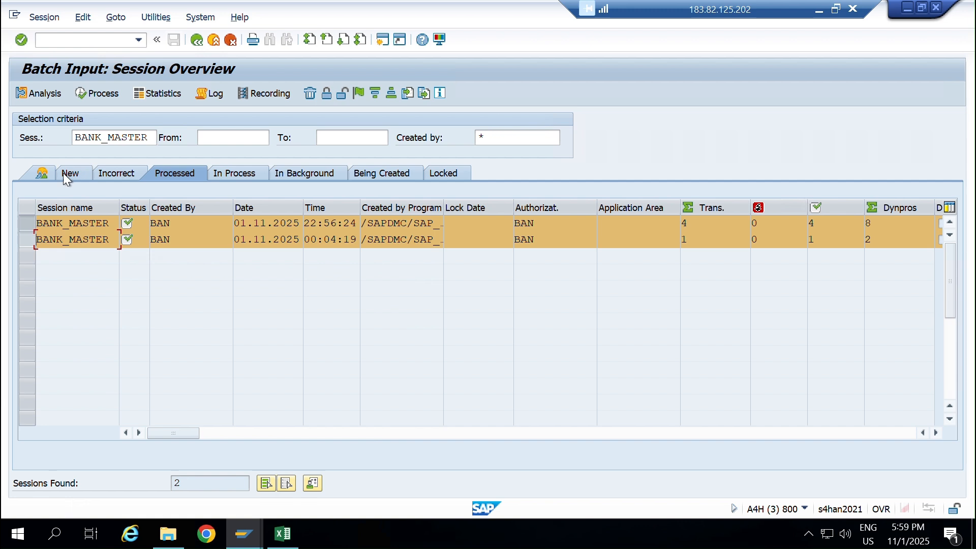
click(162, 95)
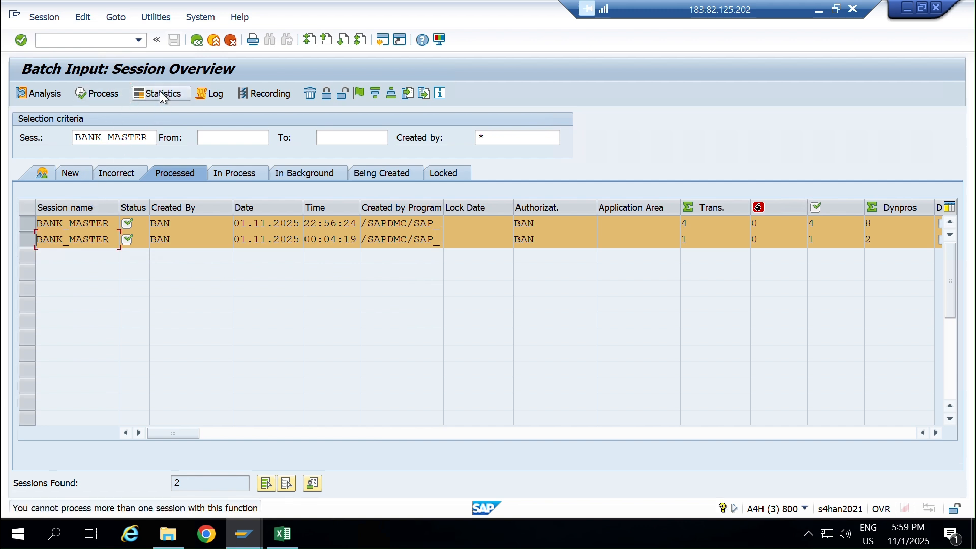
Review the statistics of only the BANK_MASTER session created at 00:04:19, view its log overview and return to the session overview.
ctrl+click(24, 221)
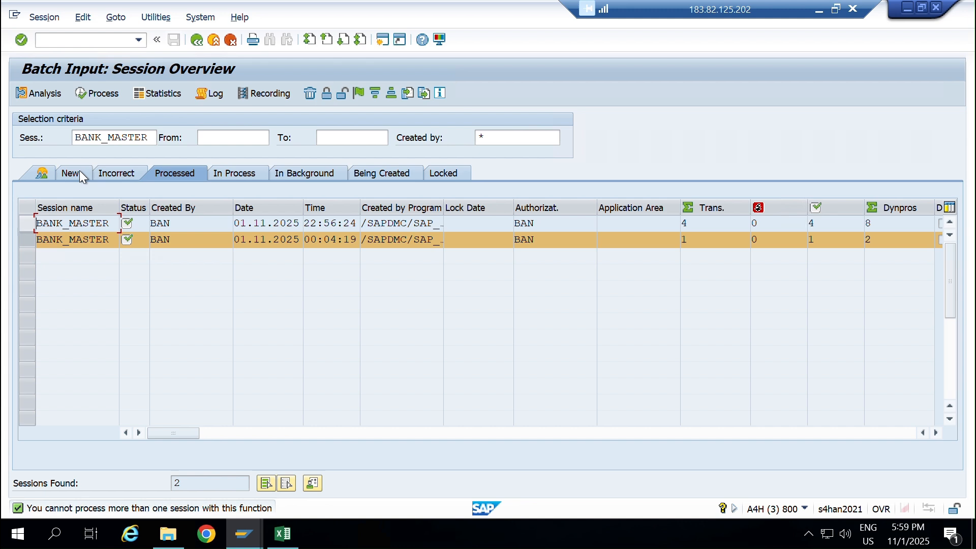
click(163, 93)
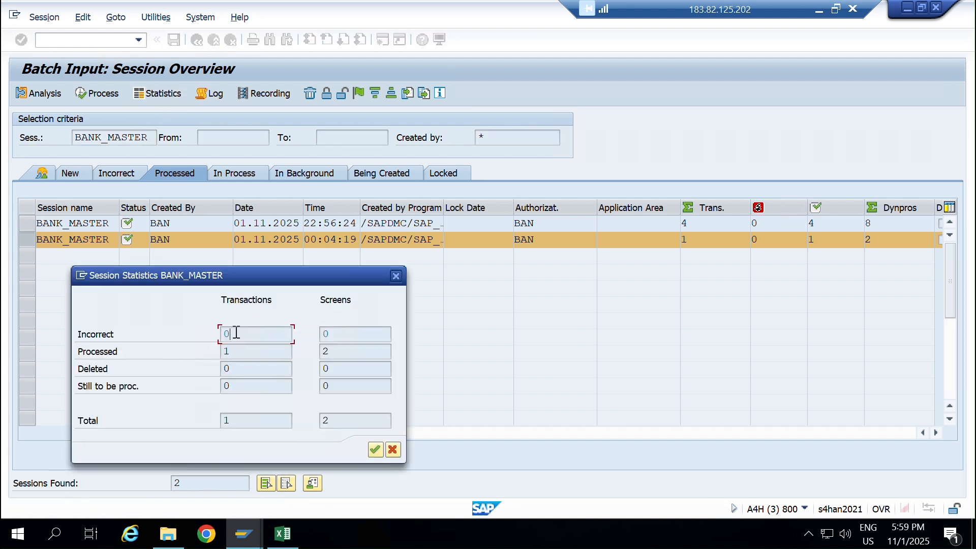
drag(236, 333, 160, 351)
drag(243, 369, 127, 401)
click(242, 422)
click(395, 275)
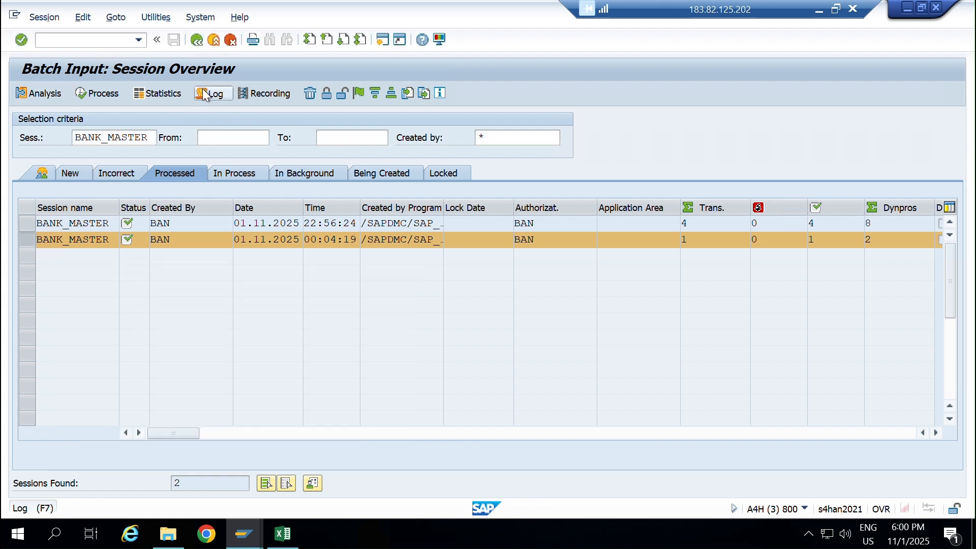
click(205, 94)
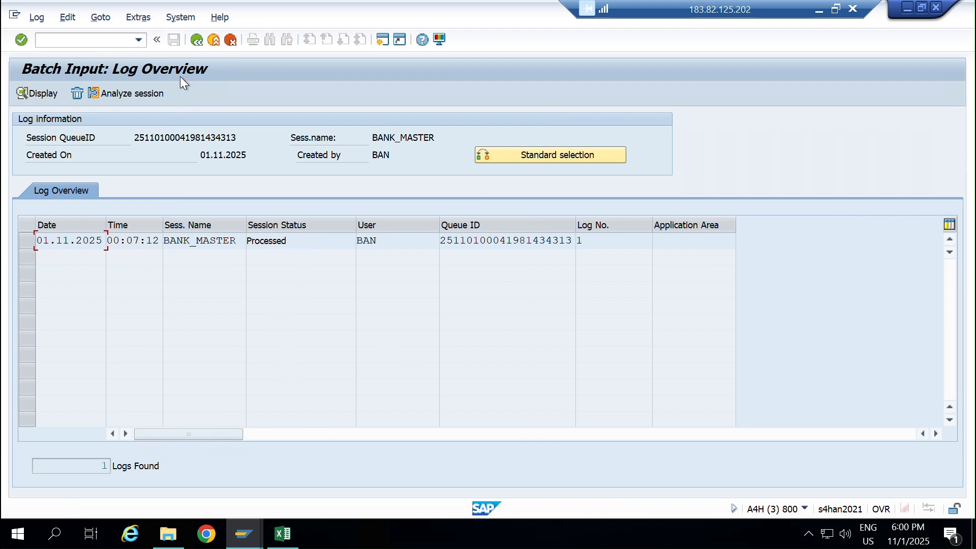
click(195, 43)
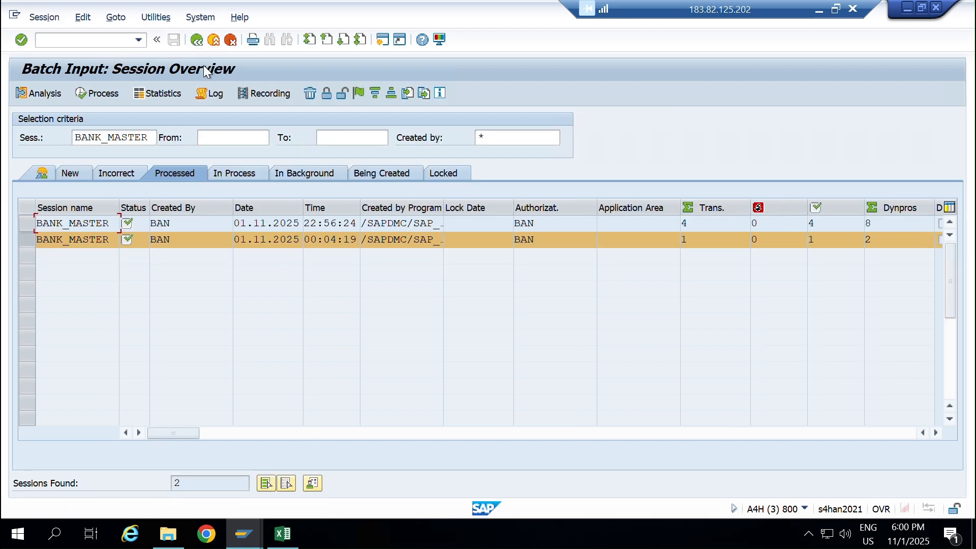
Look through the transaction recordings and their creators in the Recording Overview, and return to the session overview.
click(262, 93)
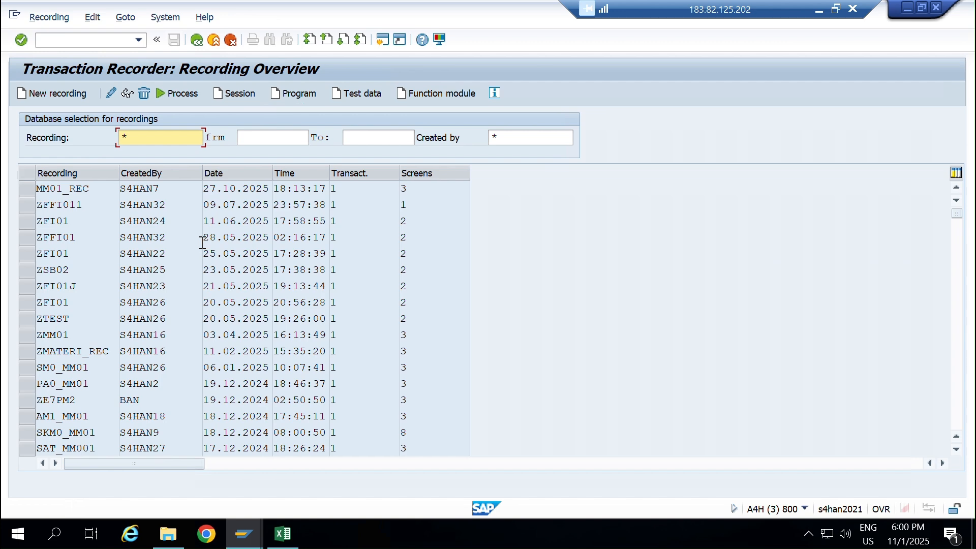
scroll(316, 254, down, 4)
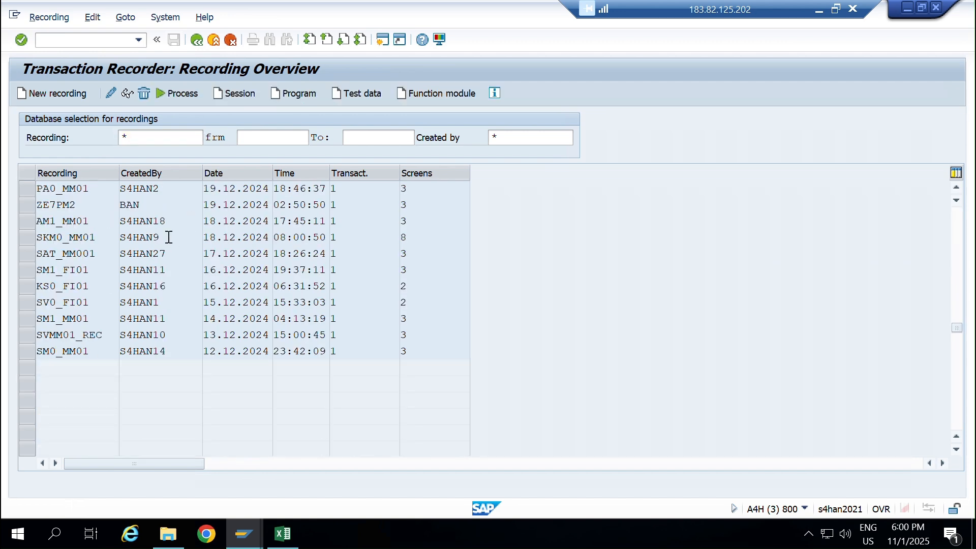
scroll(169, 237, up, 4)
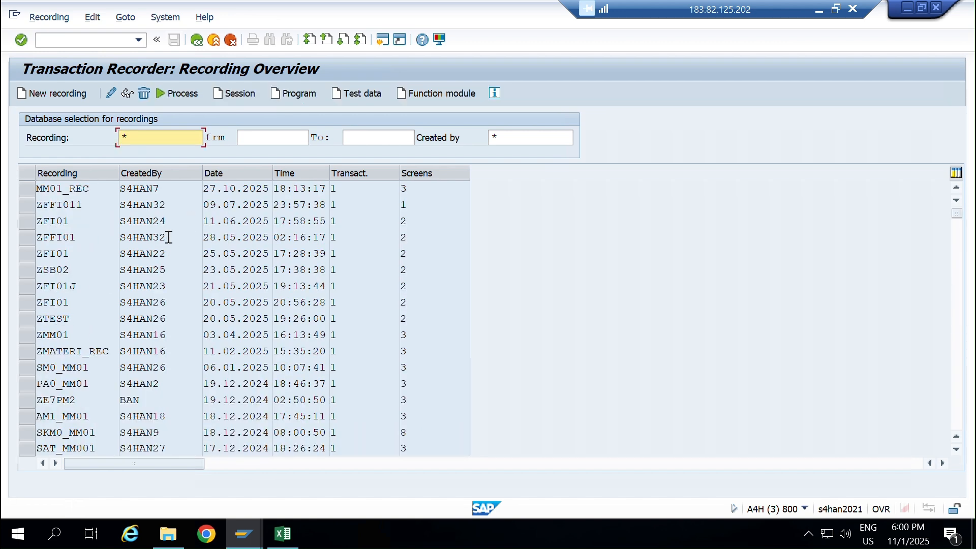
double_click(178, 187)
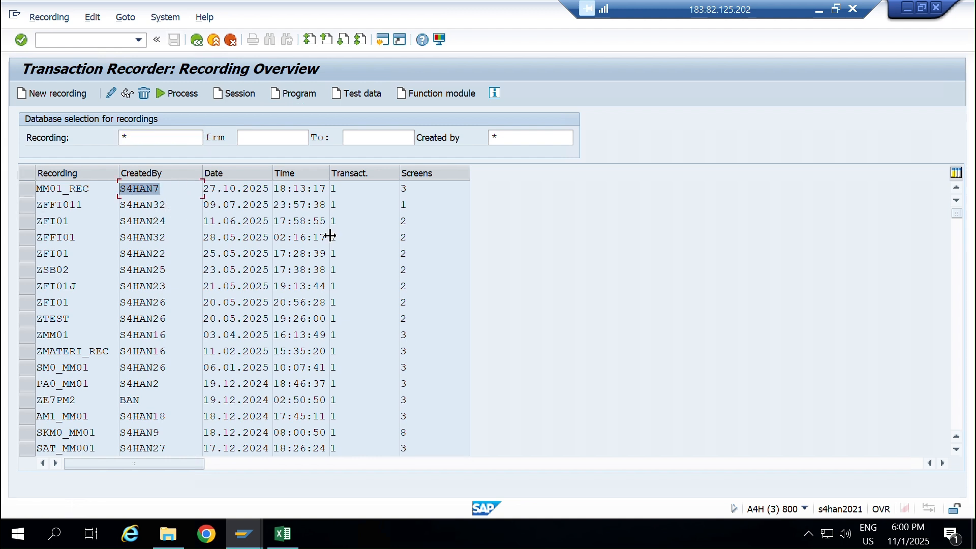
click(196, 40)
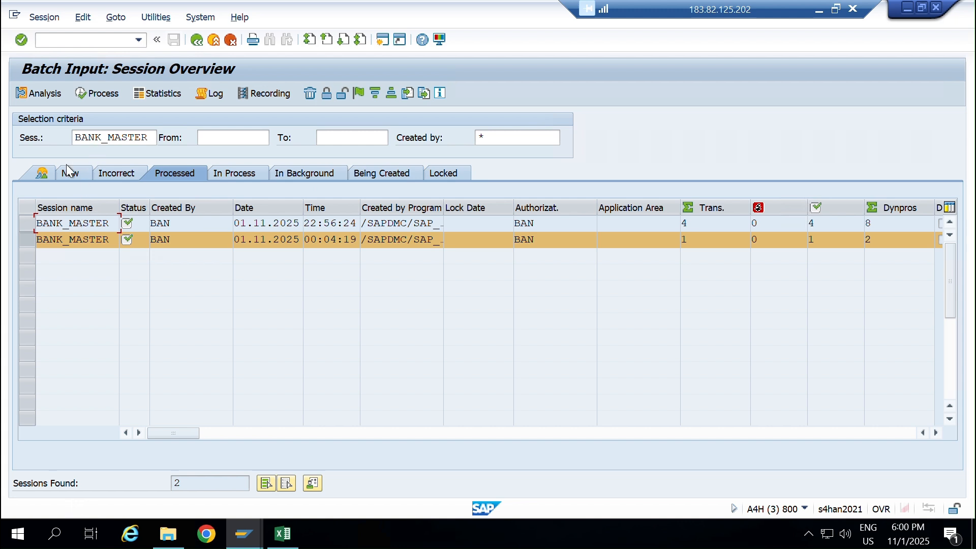
View the analysis of the BANK_MASTER session created at 00:04:19 and return to the Legacy System Migration Workbench project selection.
click(41, 98)
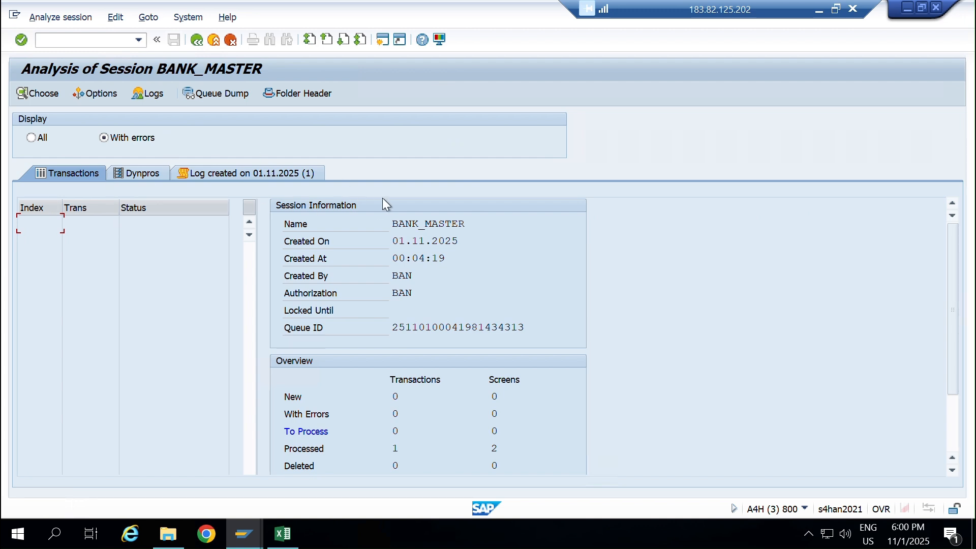
click(196, 42)
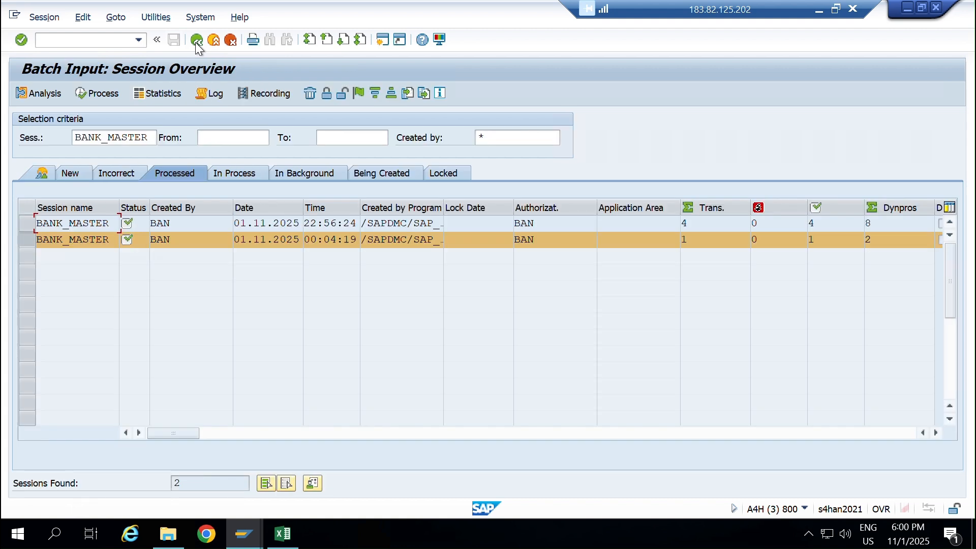
click(196, 40)
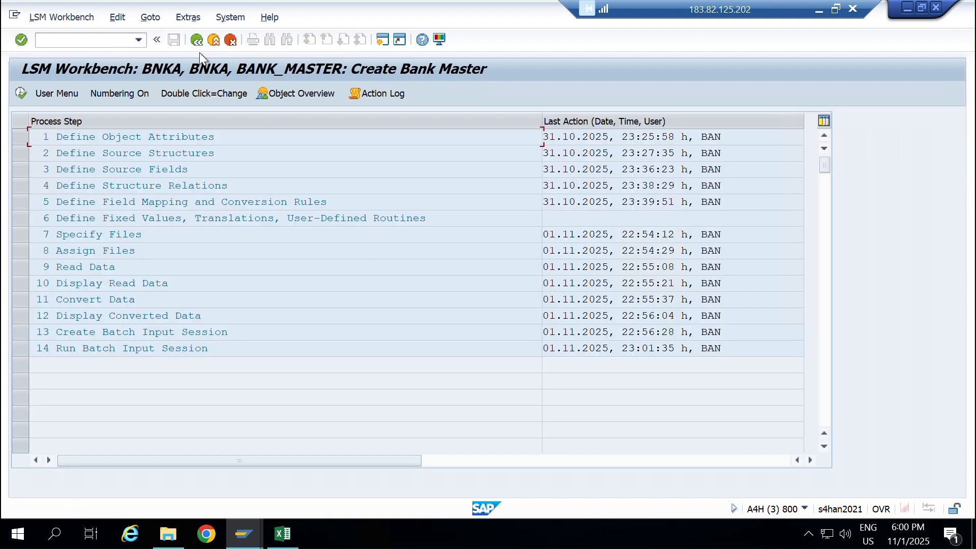
click(196, 42)
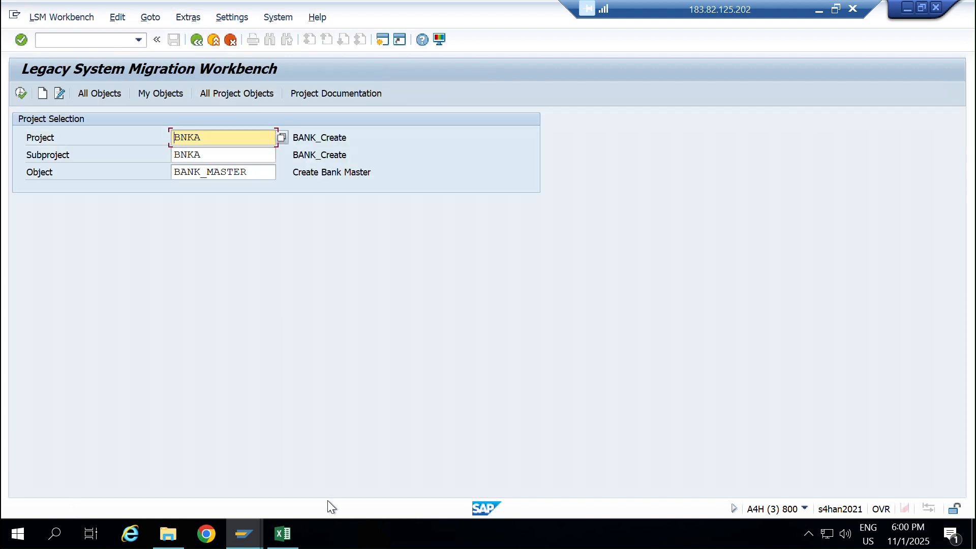
Switch to the General Table Display for BNKA, set the ERDAT from value to 01.11.2025 and check the number of matching entries.
mouse_move(243, 533)
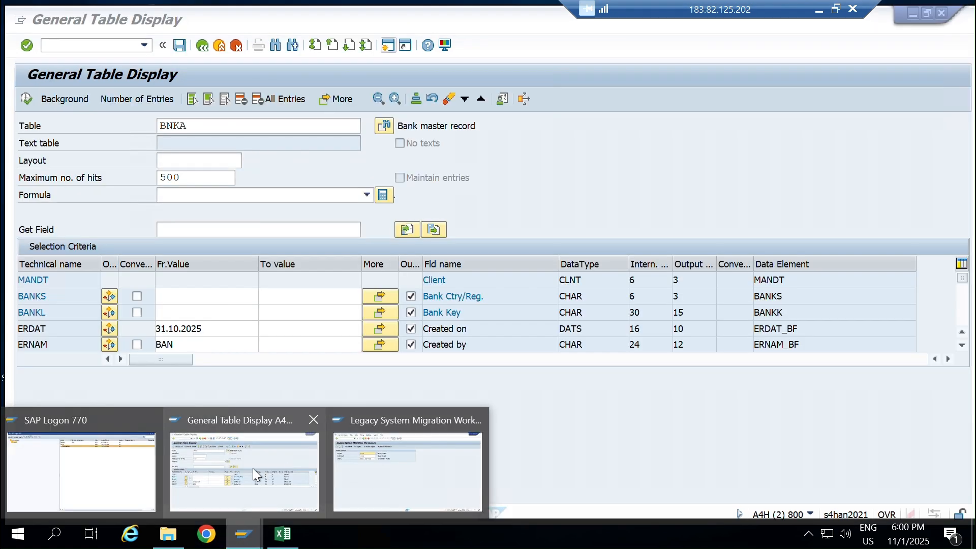
click(252, 468)
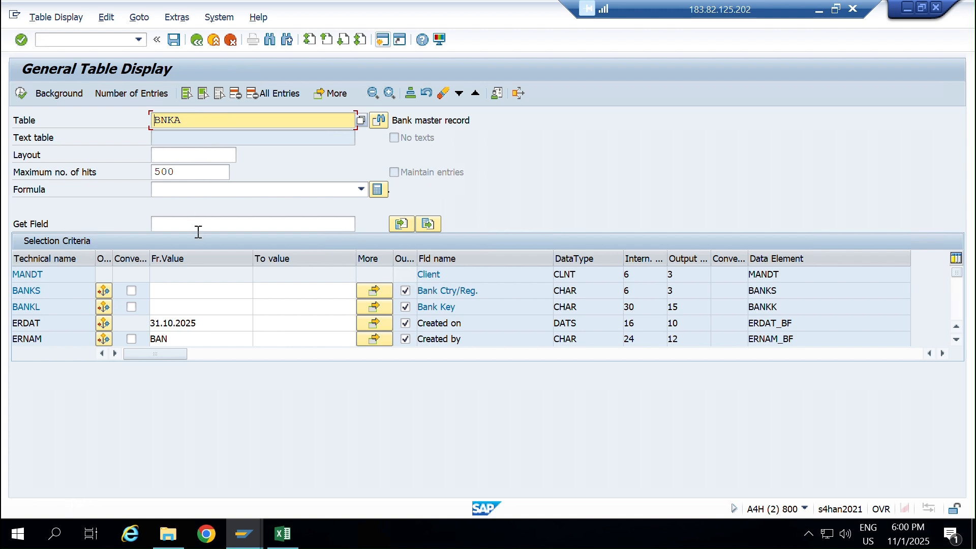
click(202, 324)
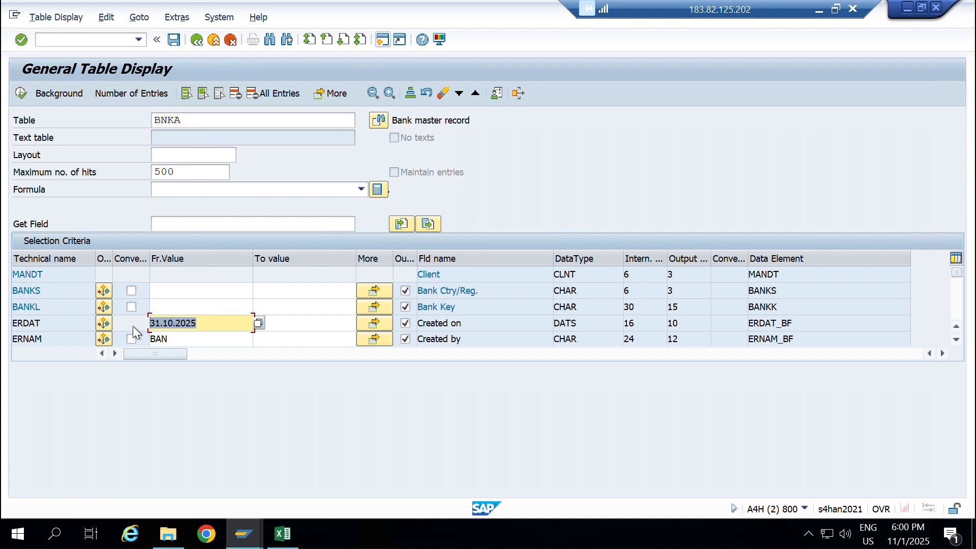
click(258, 325)
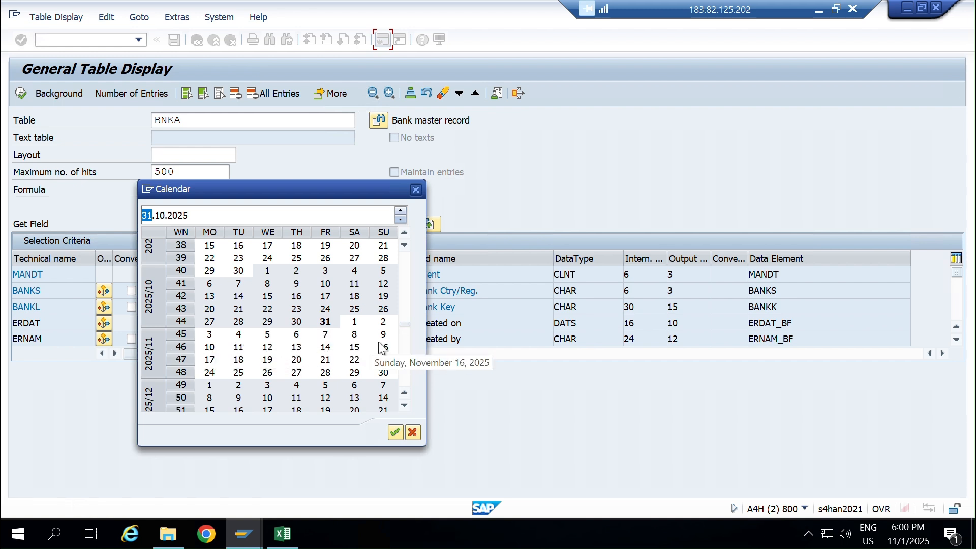
double_click(355, 320)
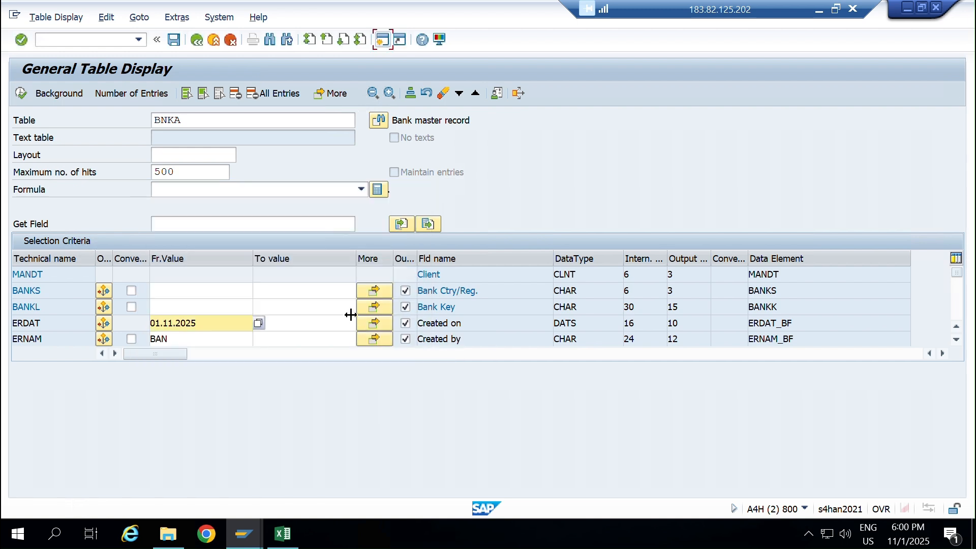
click(138, 93)
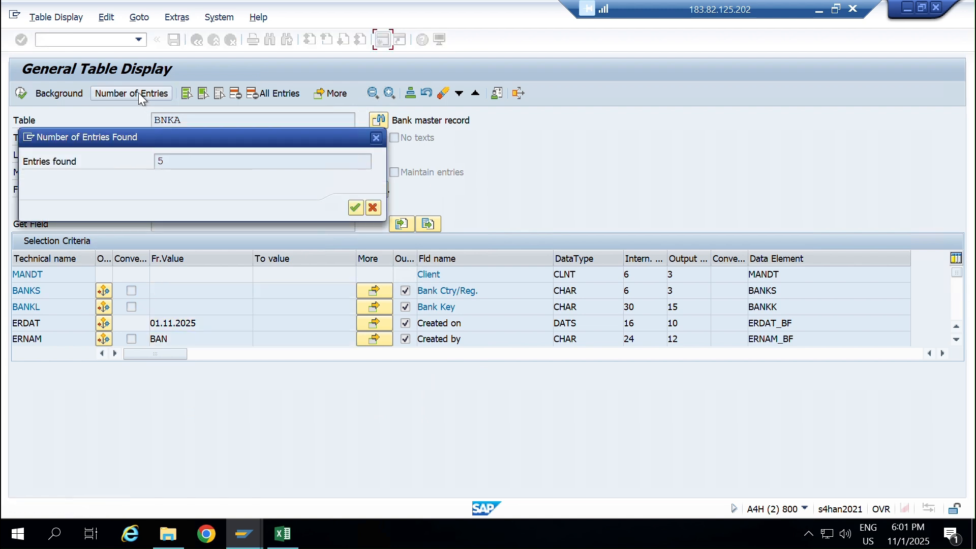
click(376, 138)
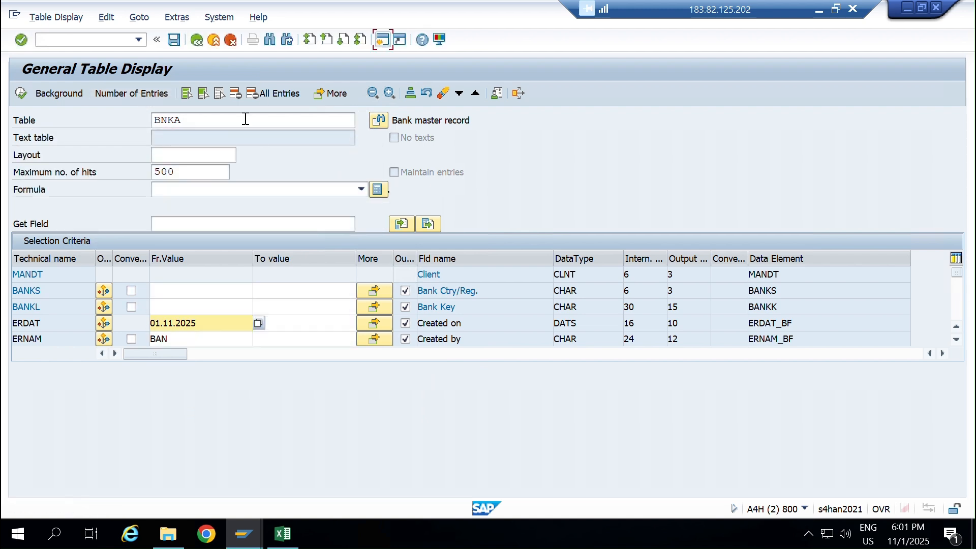
Display the matching BNKA entries, compare them with Sheet2 of the Batch Ip Rec workbook in Excel, and return to the entries.
click(15, 97)
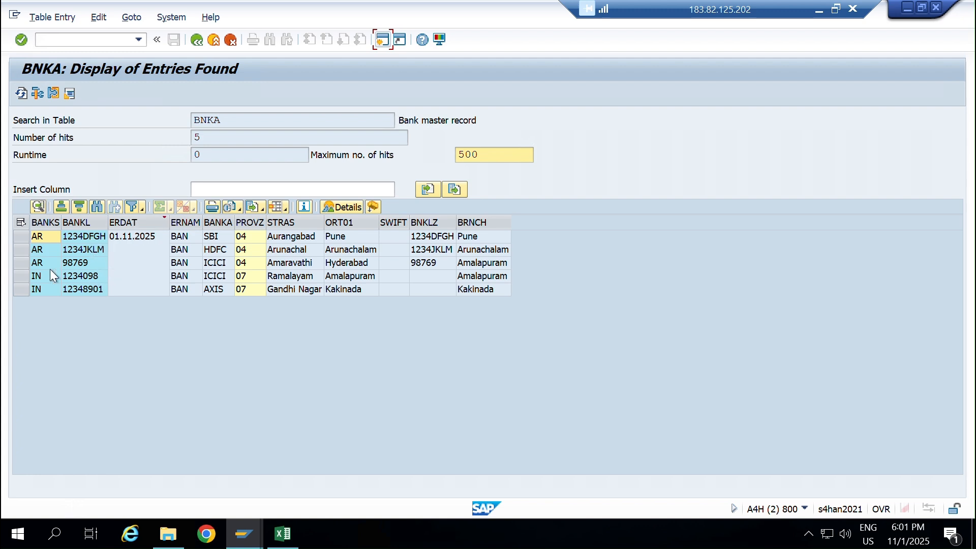
click(21, 265)
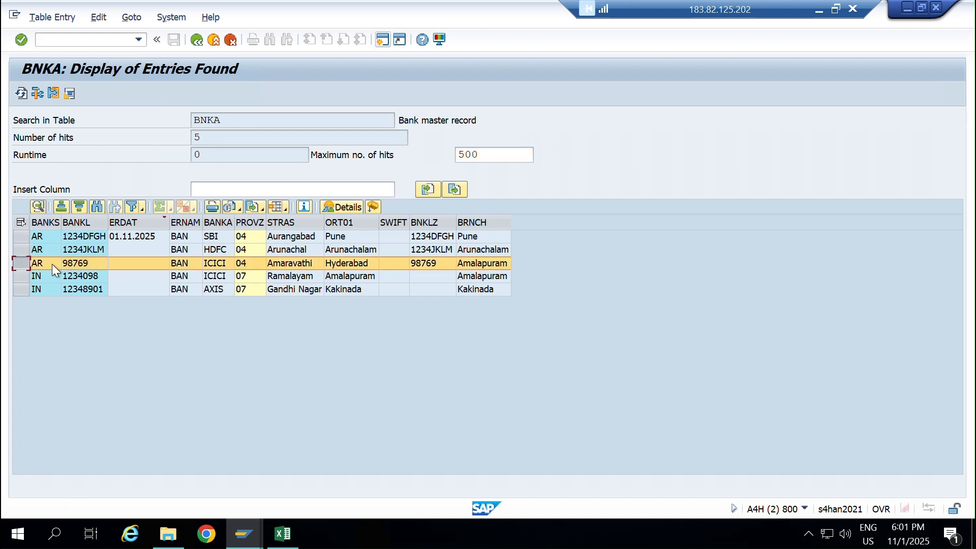
mouse_move(292, 531)
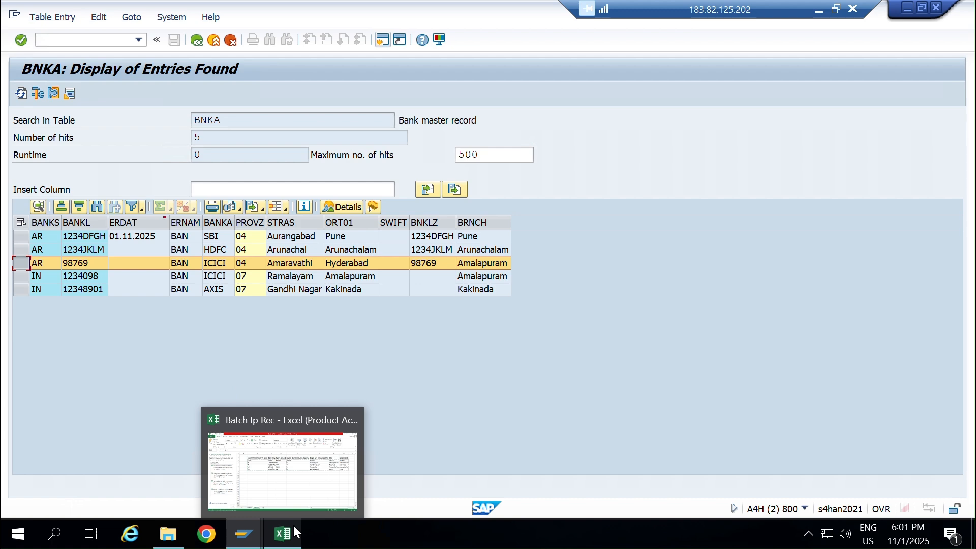
click(303, 465)
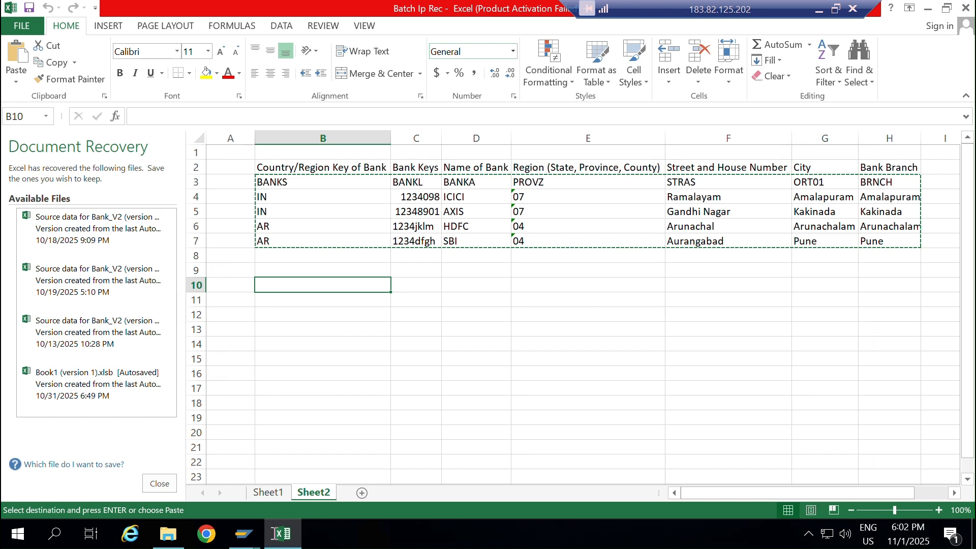
click(244, 534)
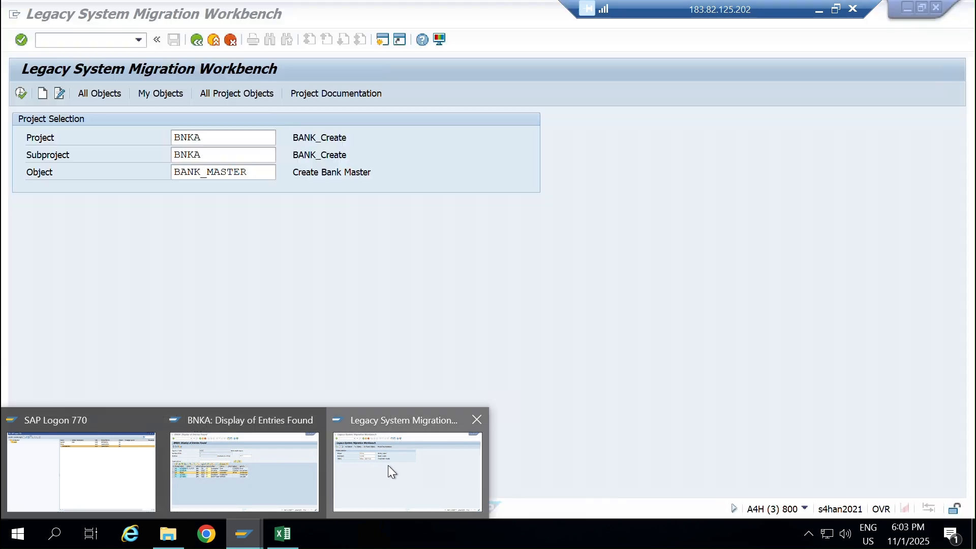
click(389, 465)
click(244, 534)
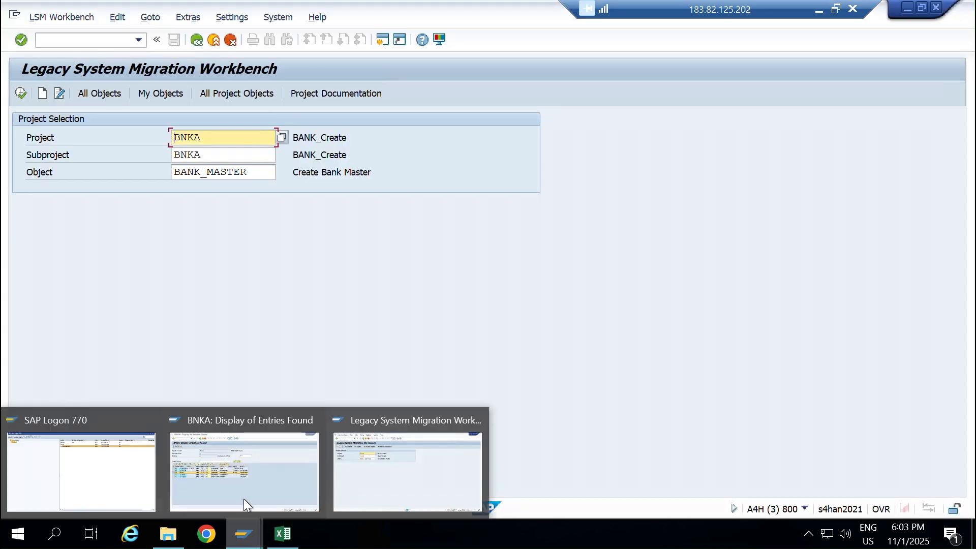
click(245, 489)
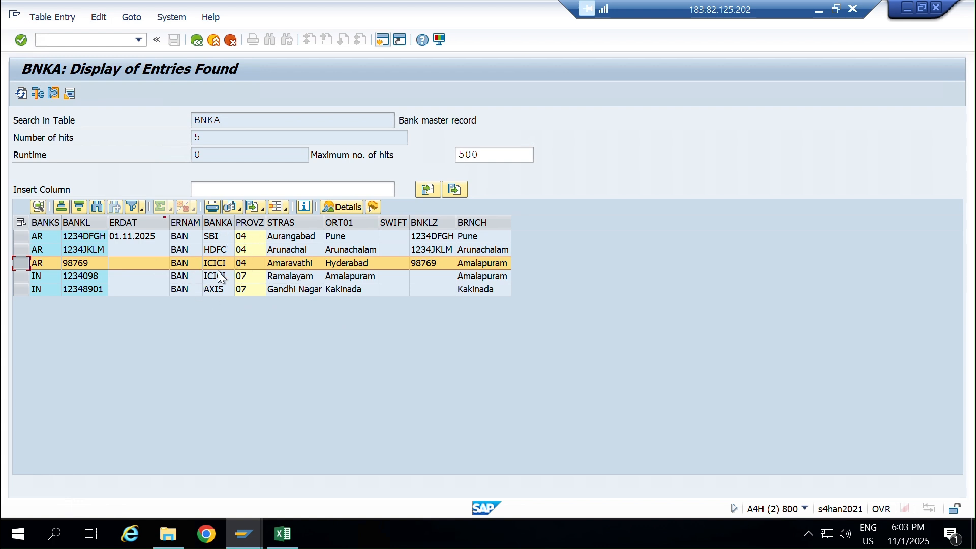
click(177, 237)
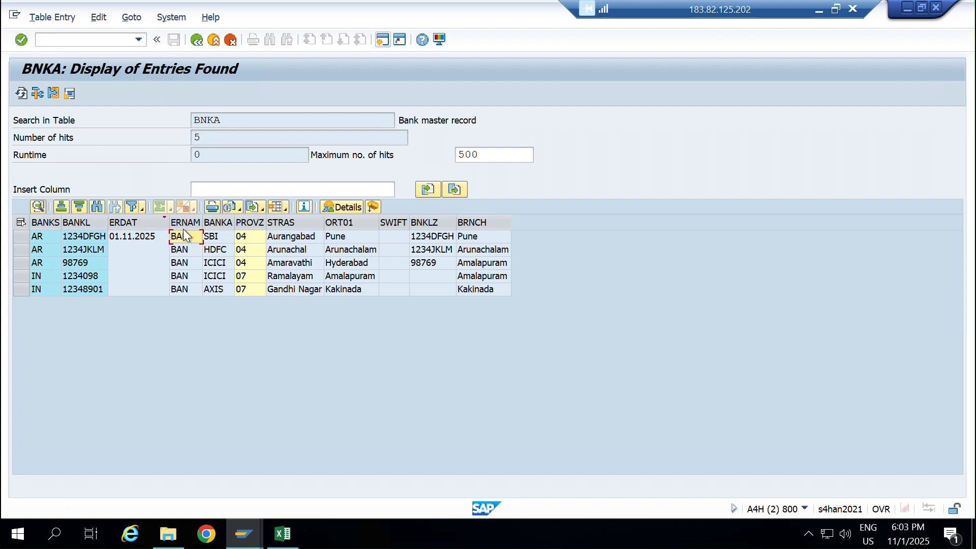
click(184, 223)
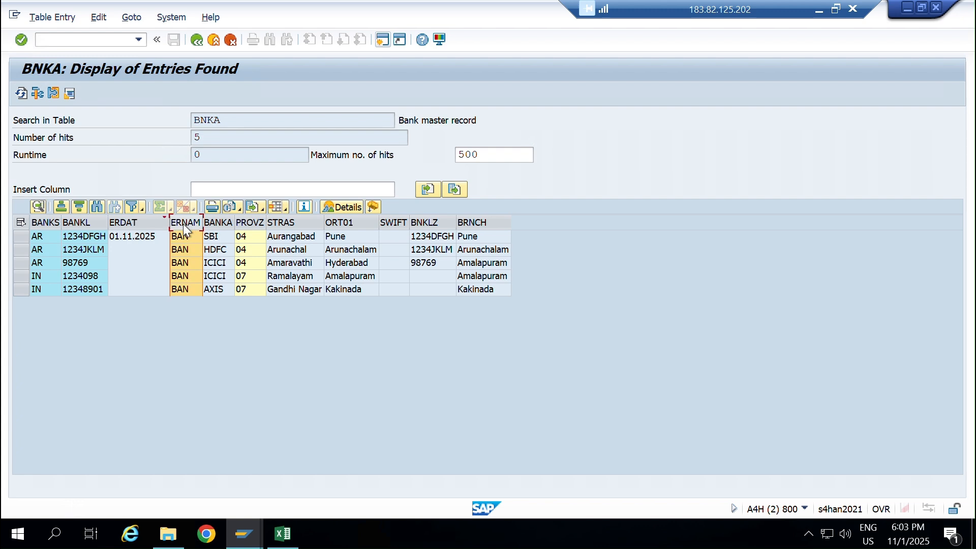
click(130, 206)
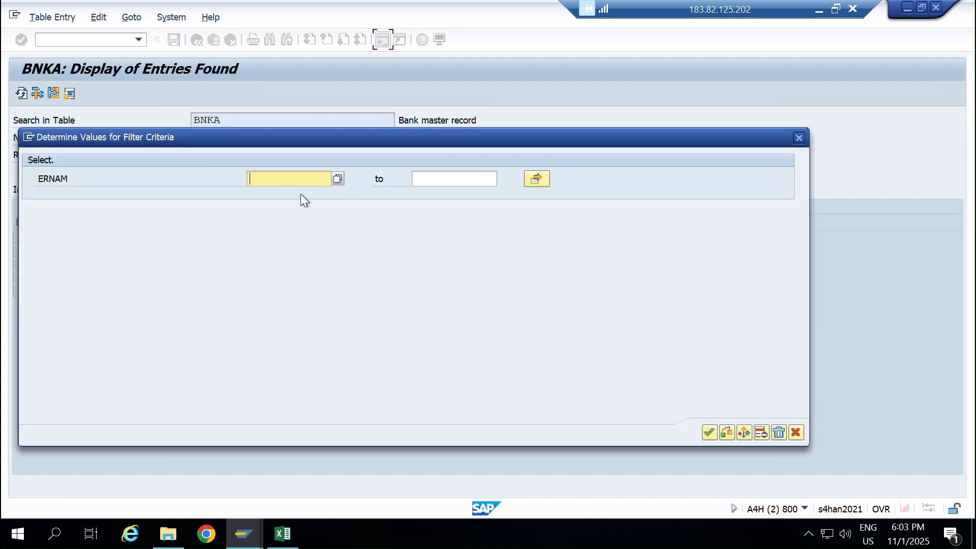
click(338, 178)
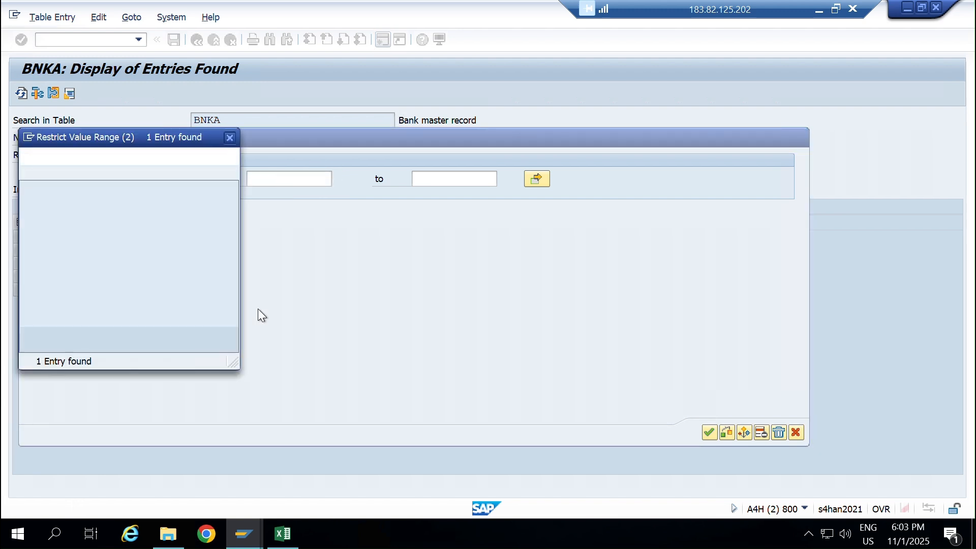
click(230, 137)
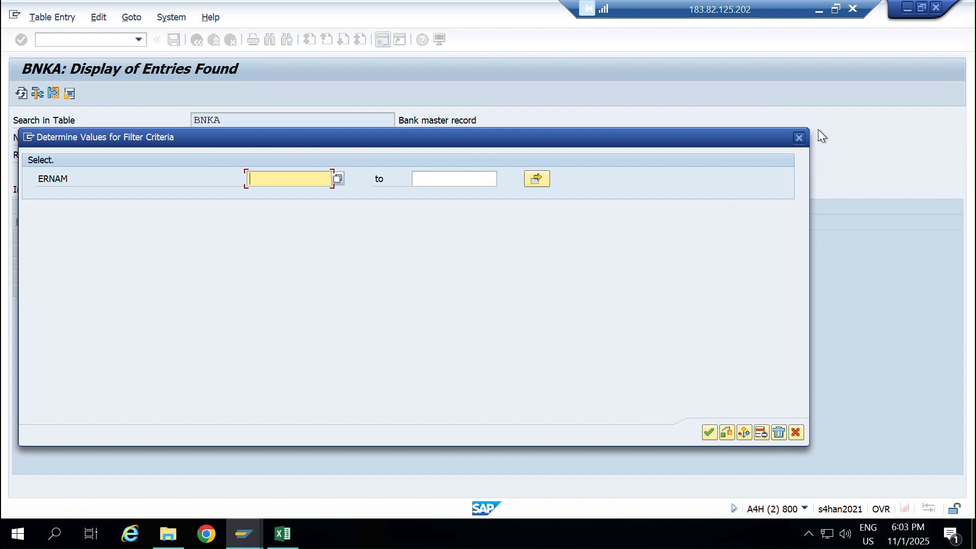
click(800, 139)
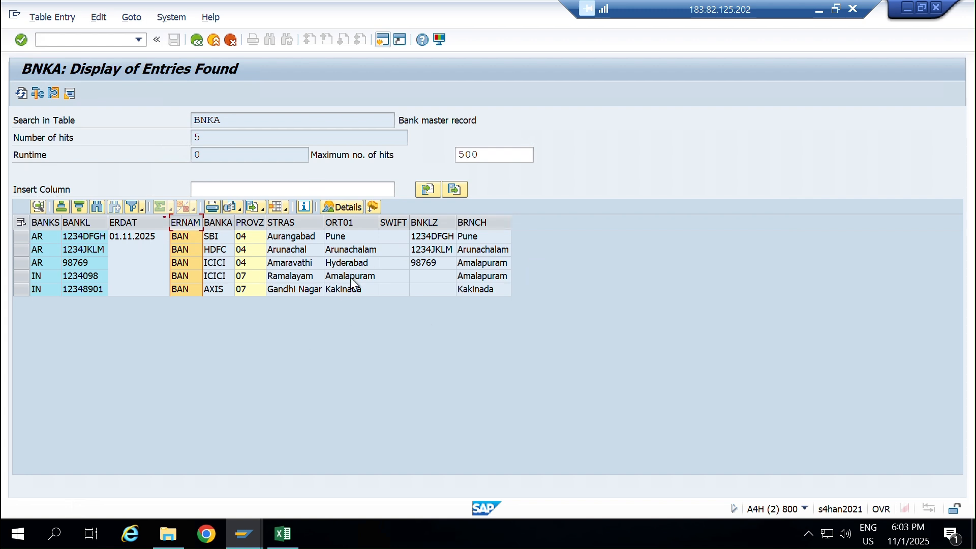
Leave the table display for SAP Easy Access and open the BANK_MASTER process steps in the Legacy System Migration Workbench.
click(196, 44)
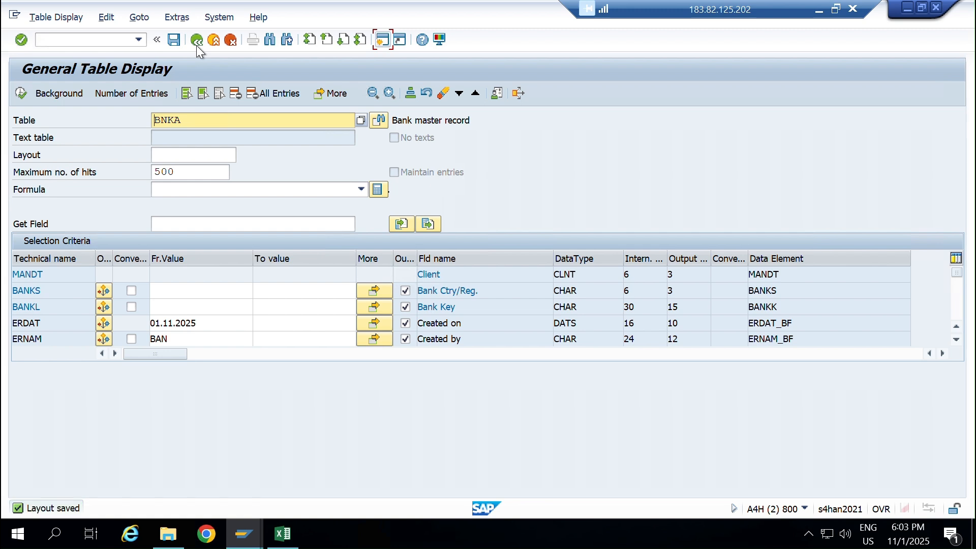
click(196, 44)
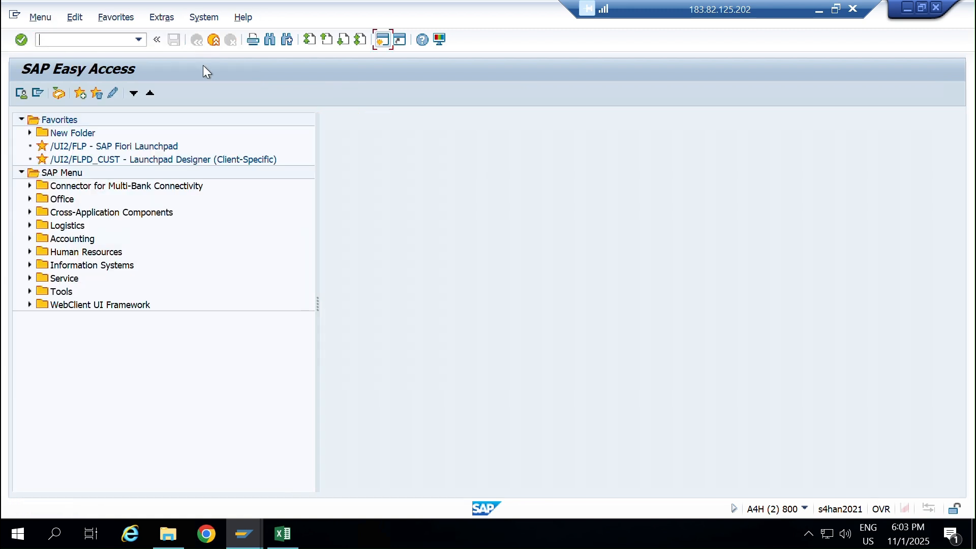
mouse_move(244, 541)
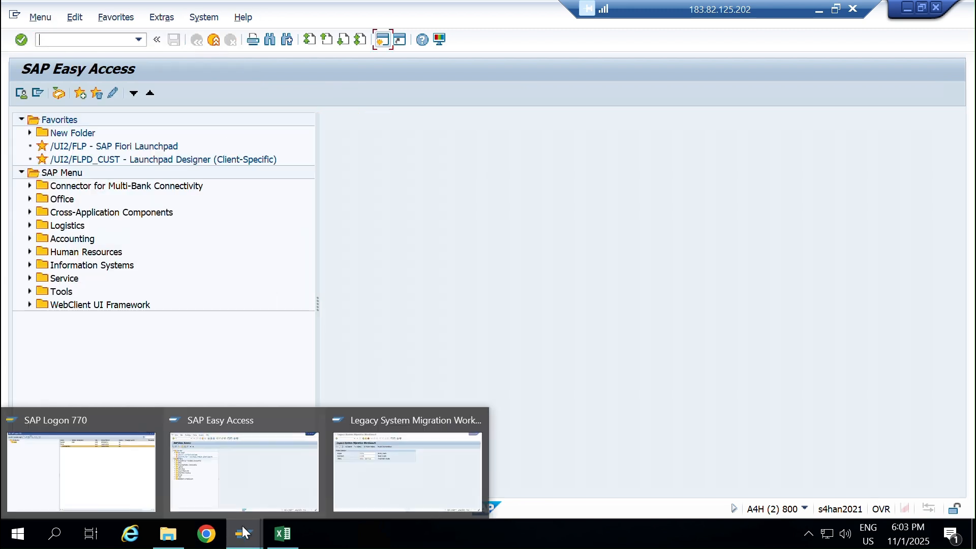
click(373, 462)
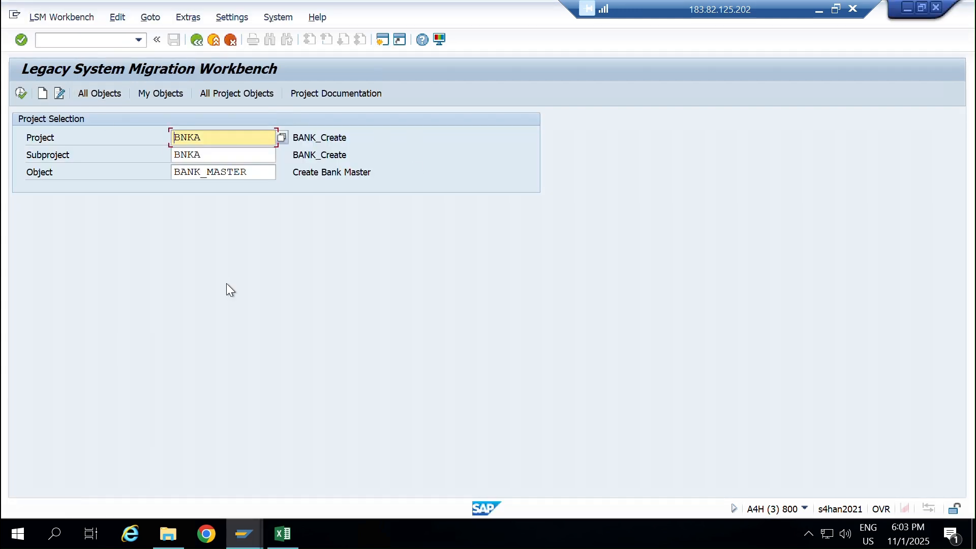
key(F8)
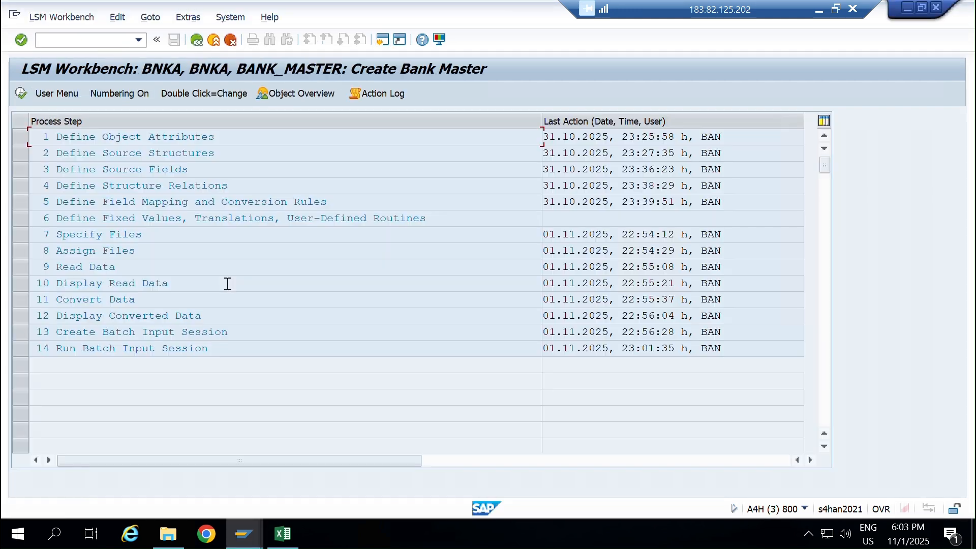
Open the BANK_MASTER object attributes for change, display the BNKA recording from the recordings overview, and view its documentation before returning to it.
double_click(200, 137)
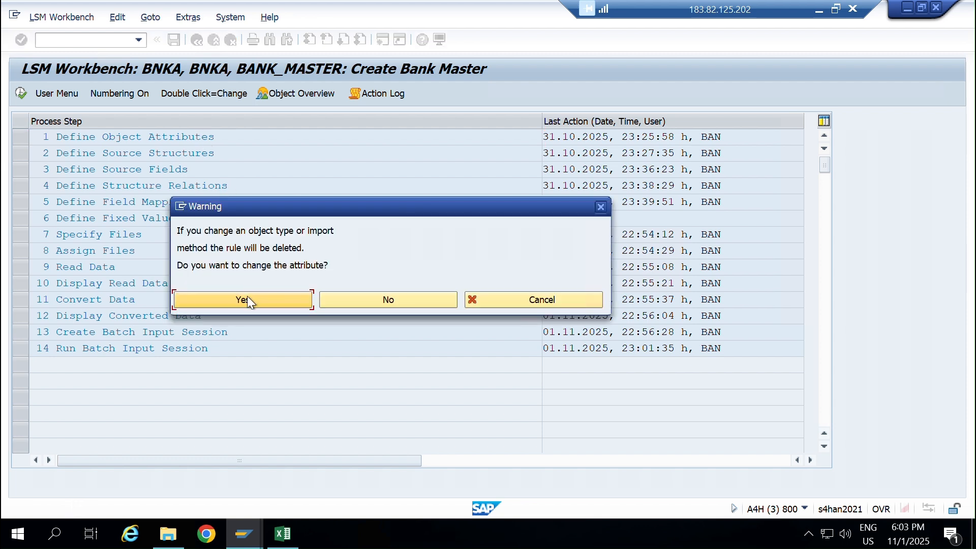
click(250, 300)
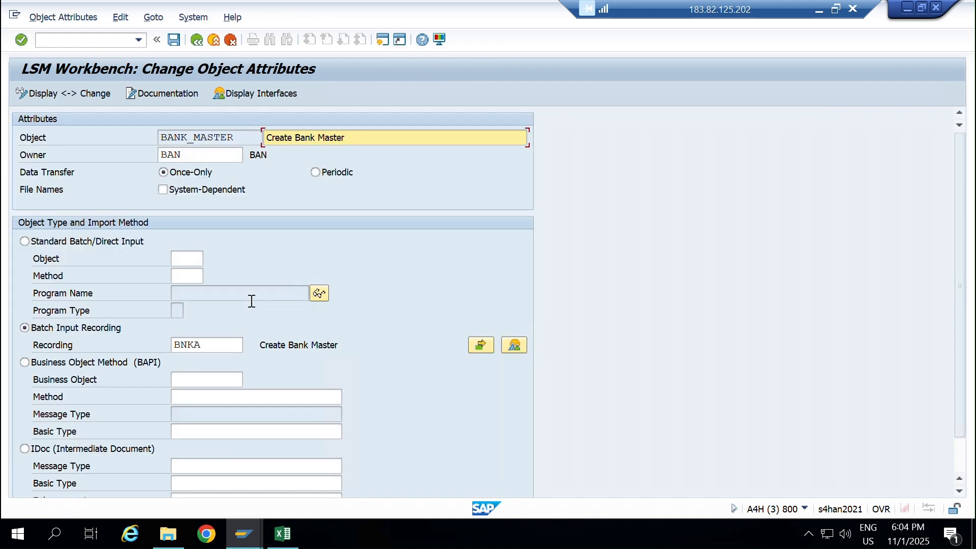
click(514, 346)
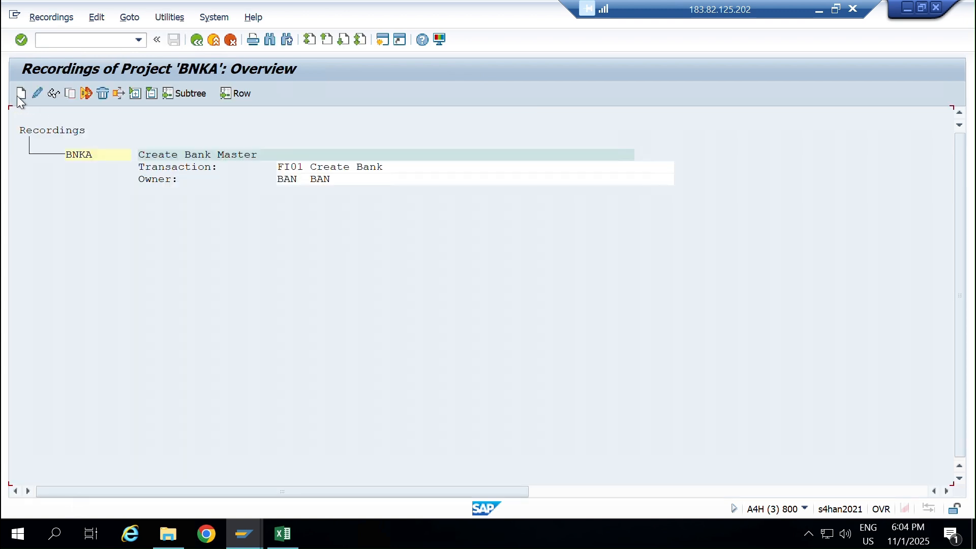
double_click(95, 154)
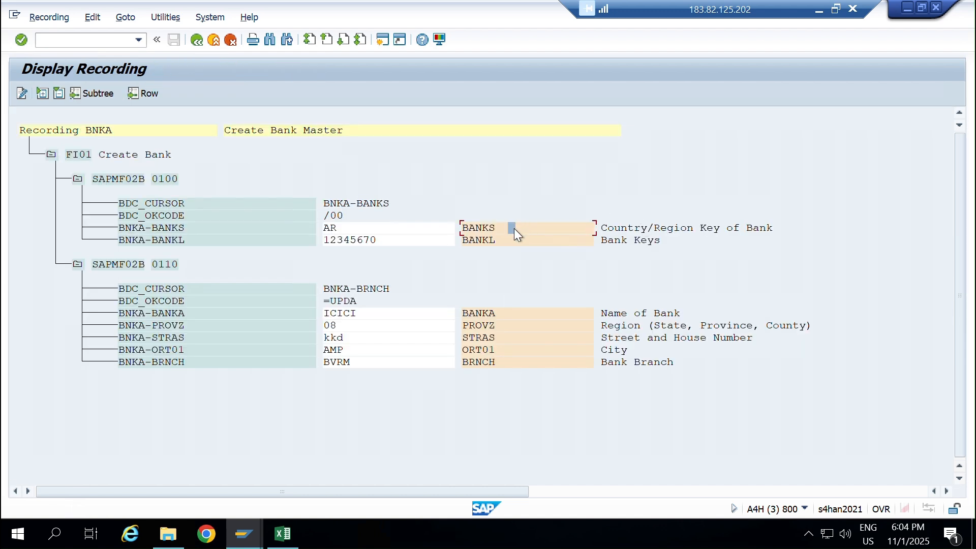
click(20, 93)
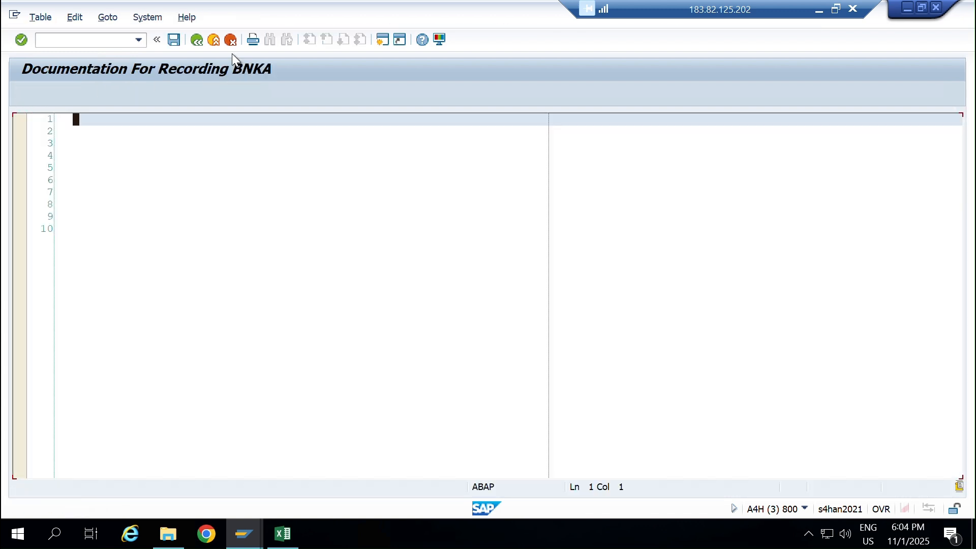
click(197, 39)
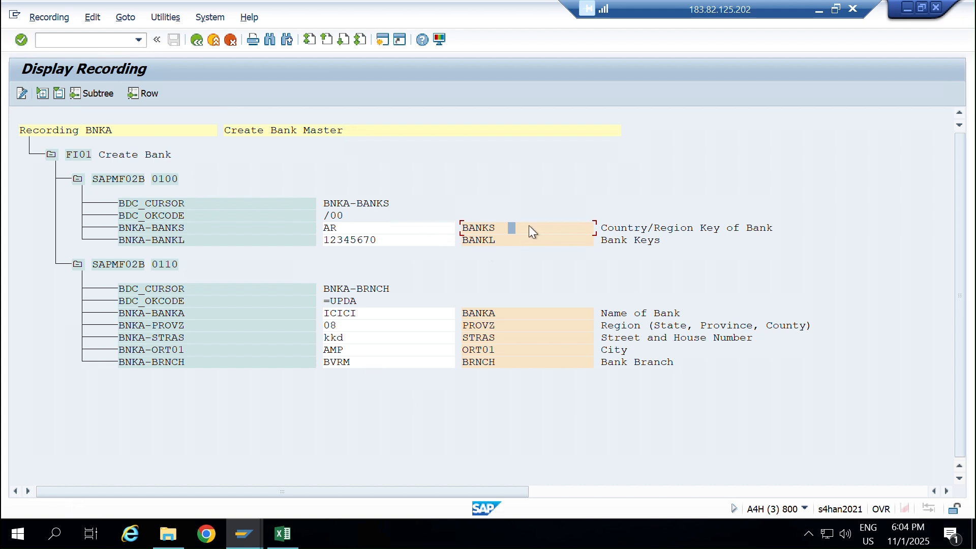
Check the BANKS field assignment in the BNKA recording, leave the recording, save the BANK_MASTER object attributes, and return to the process steps.
click(152, 229)
click(502, 230)
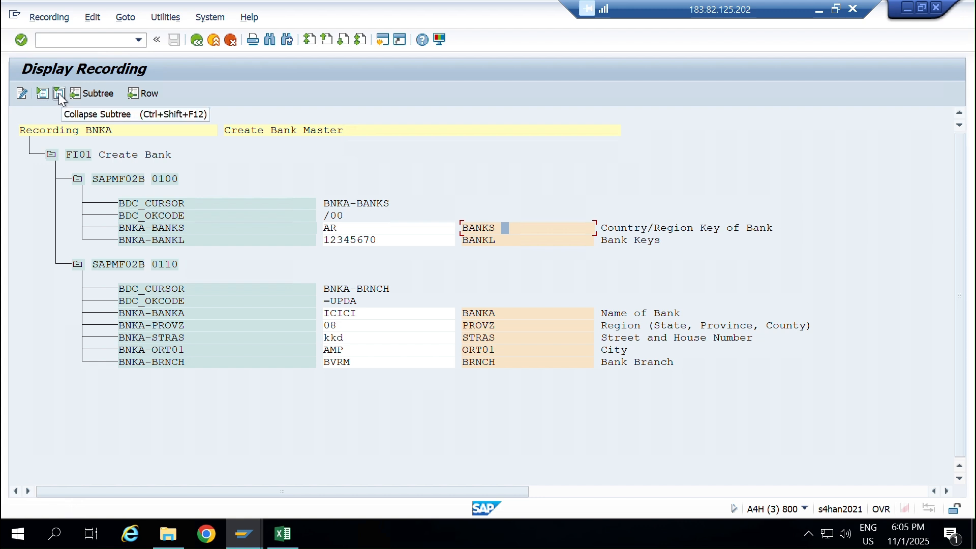
click(195, 40)
click(195, 41)
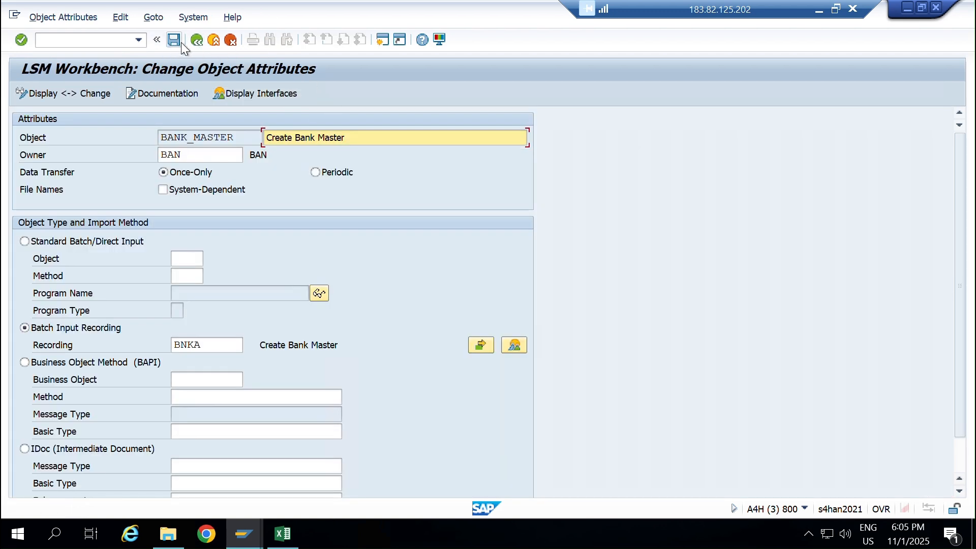
click(174, 41)
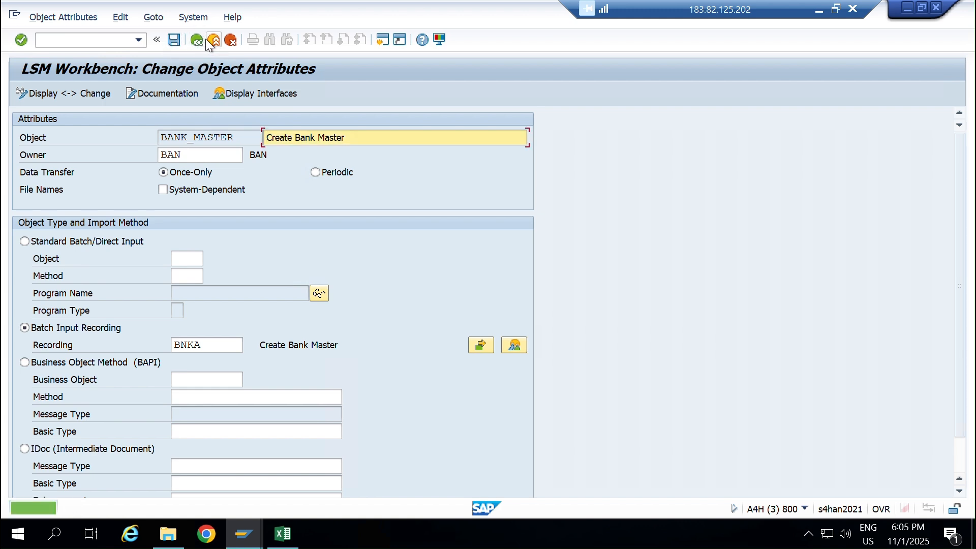
click(198, 40)
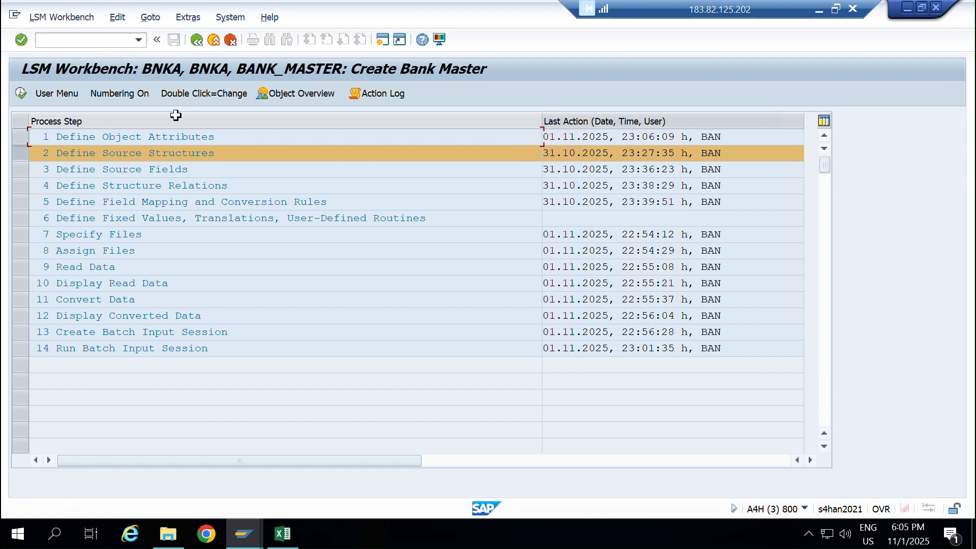
Open Define Field Mapping and Conversion Rules and review the source fields and transfer rules from BANKS to BRNCH.
click(184, 206)
double_click(184, 205)
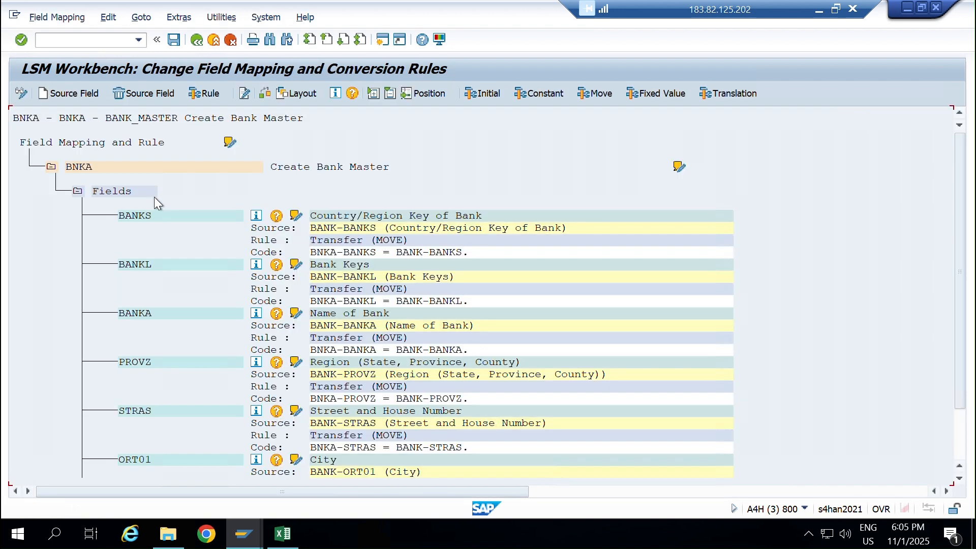
click(183, 18)
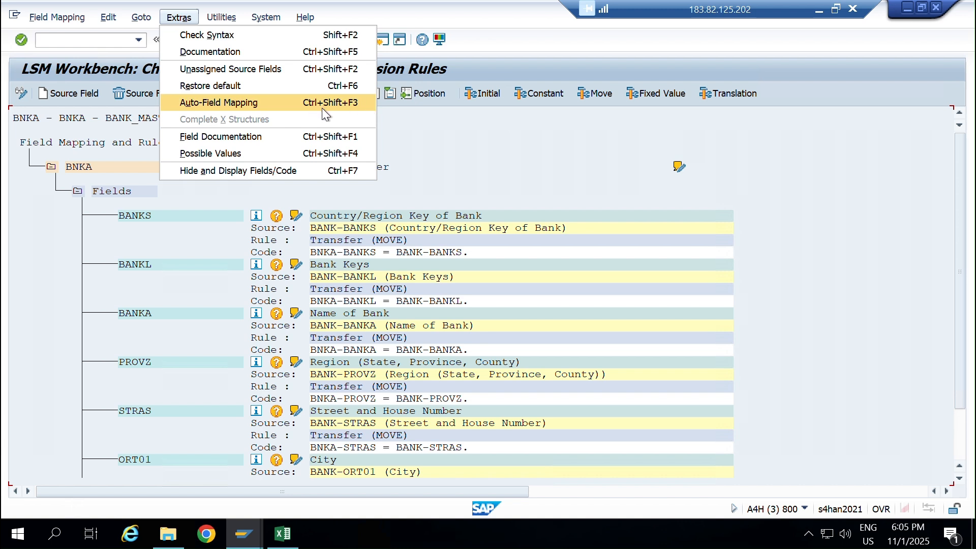
click(710, 193)
scroll(907, 232, down, 2)
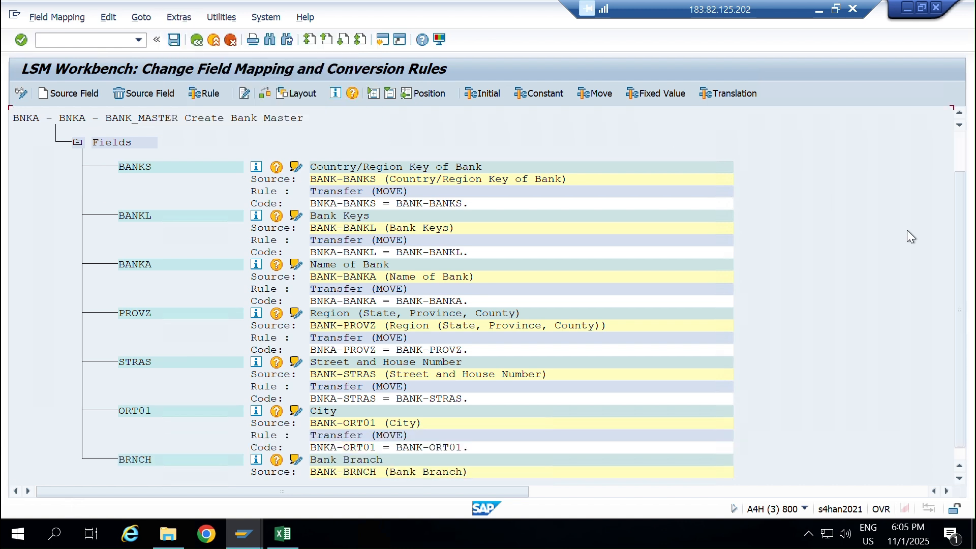
scroll(906, 230, up, 2)
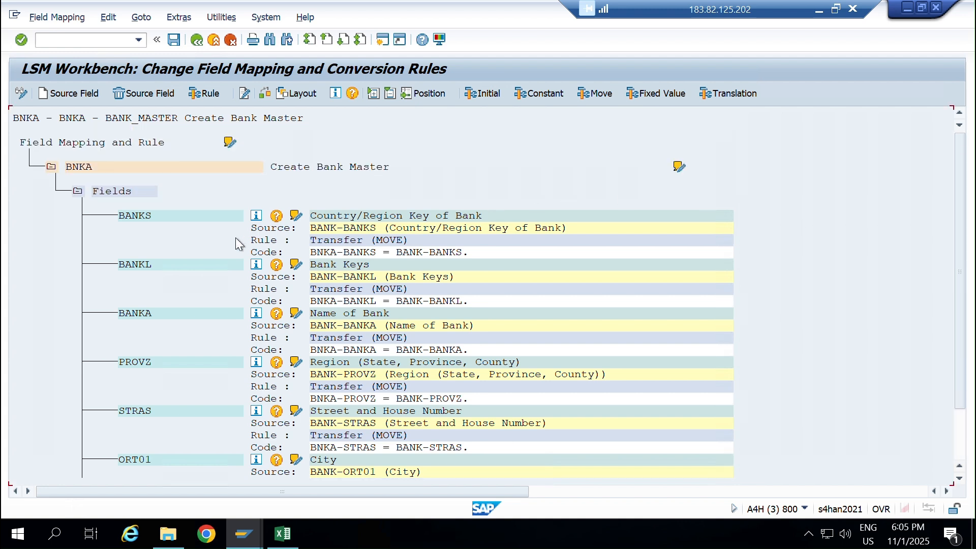
View the source fields available for assignment to BANKS, close the selection without assigning one, and return to the process steps.
click(203, 214)
click(66, 98)
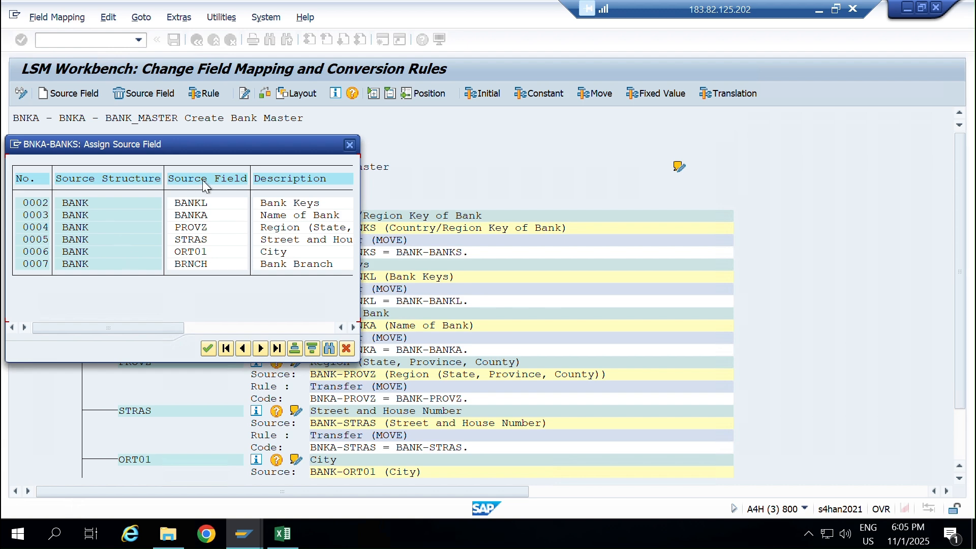
drag(183, 145, 564, 146)
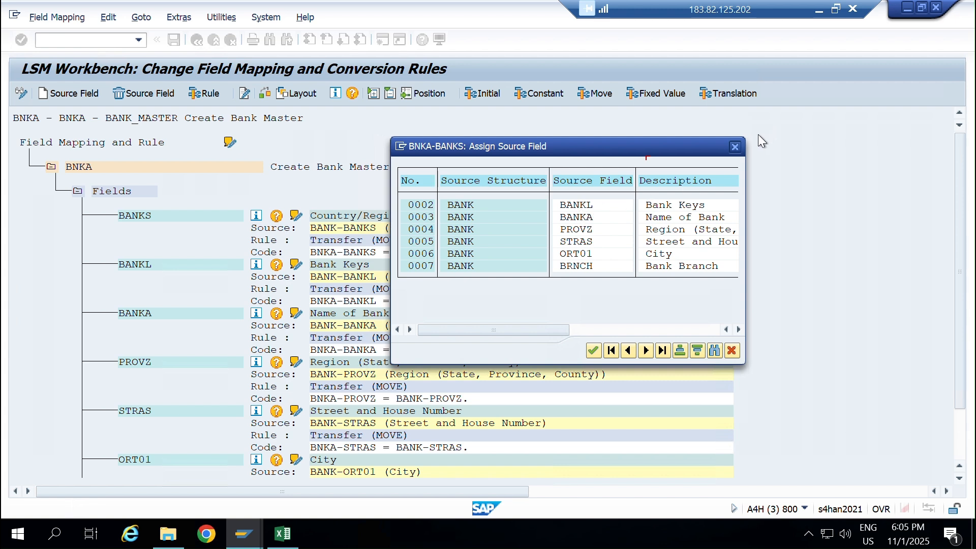
click(734, 147)
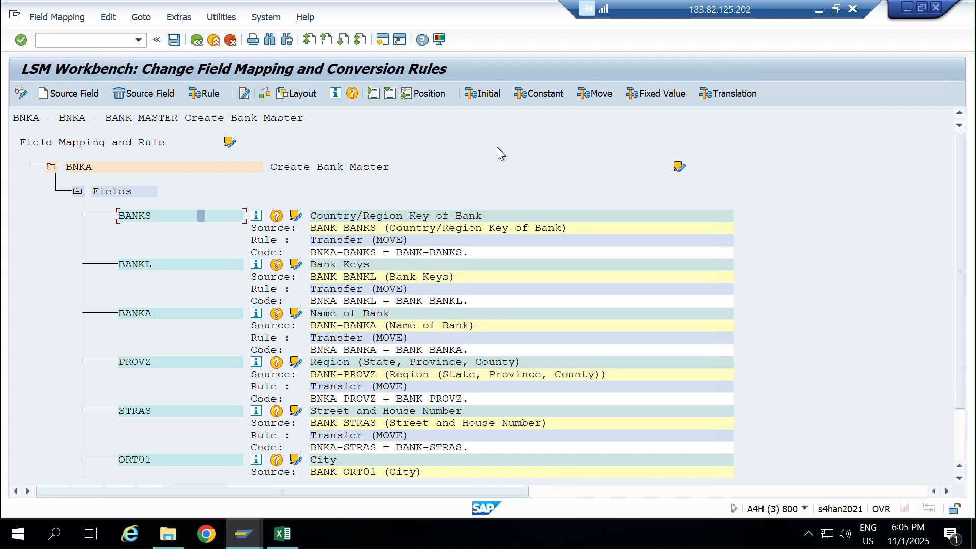
click(197, 41)
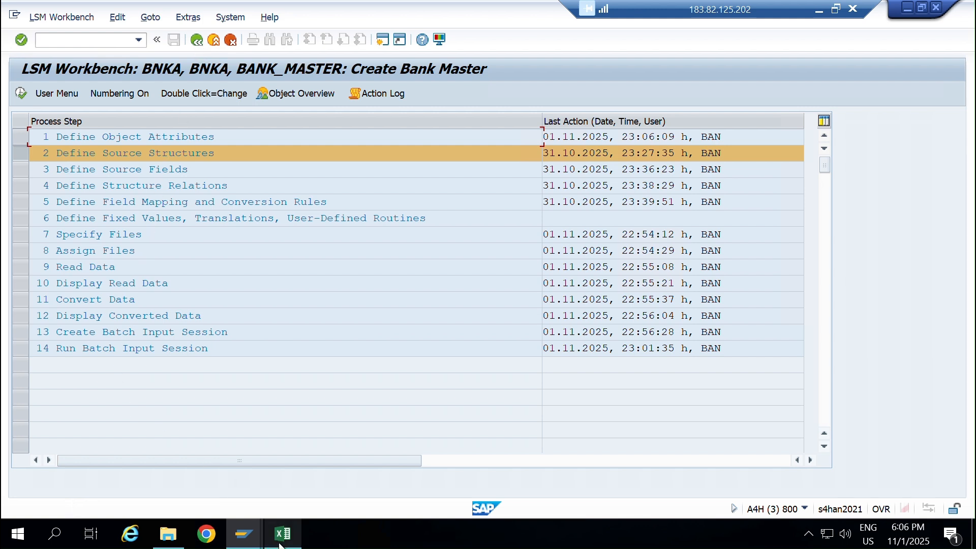
Switch to Excel to review the bank source data on Sheet2 of Batch Ip Rec, then return to the BANK_MASTER process steps.
mouse_move(281, 539)
click(309, 468)
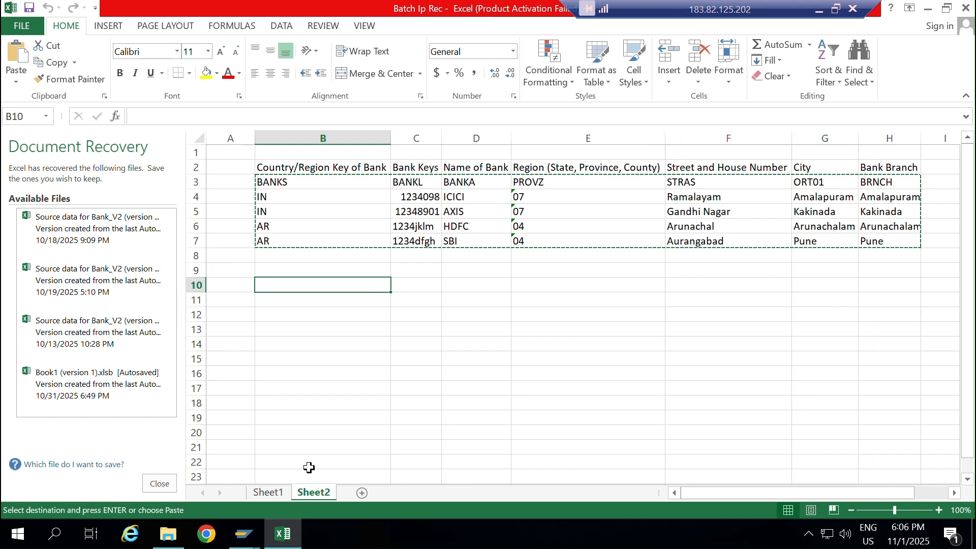
mouse_move(246, 533)
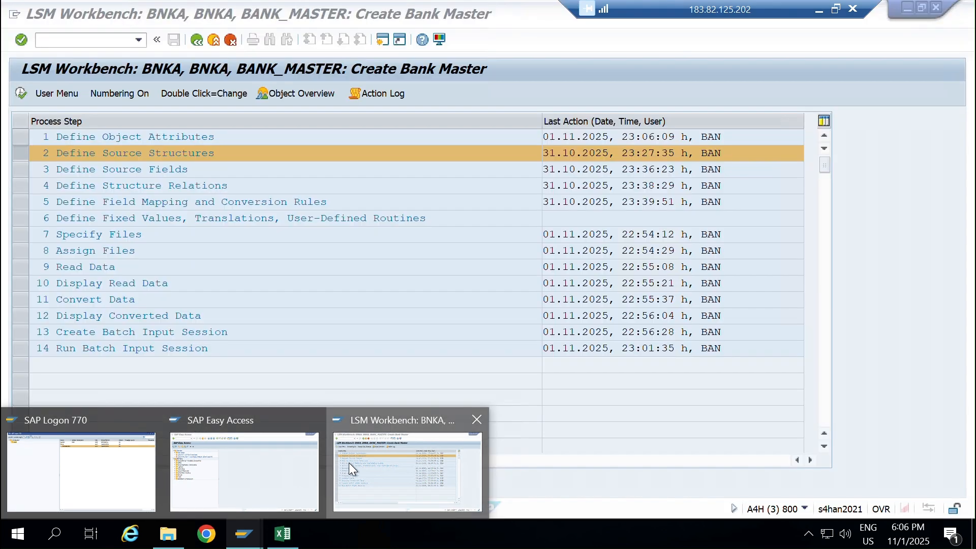
click(349, 463)
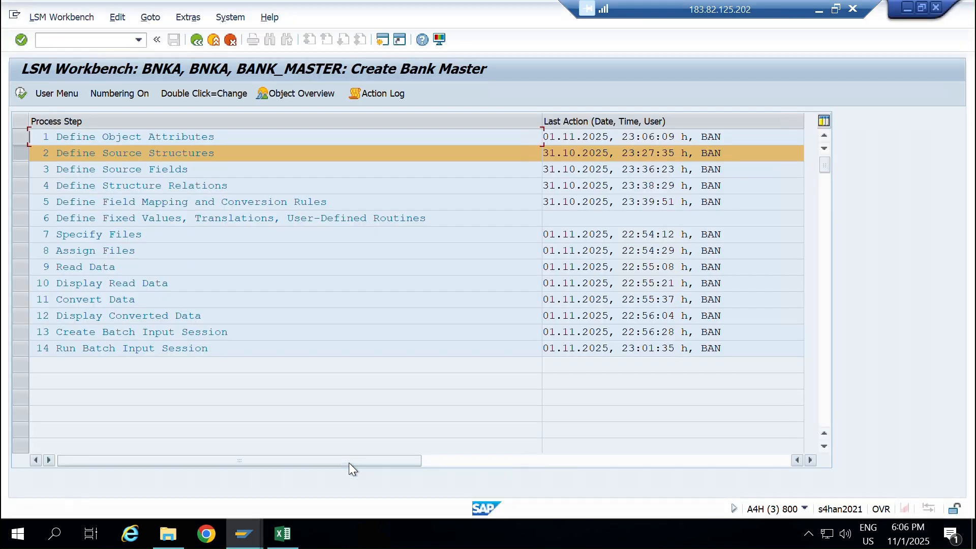